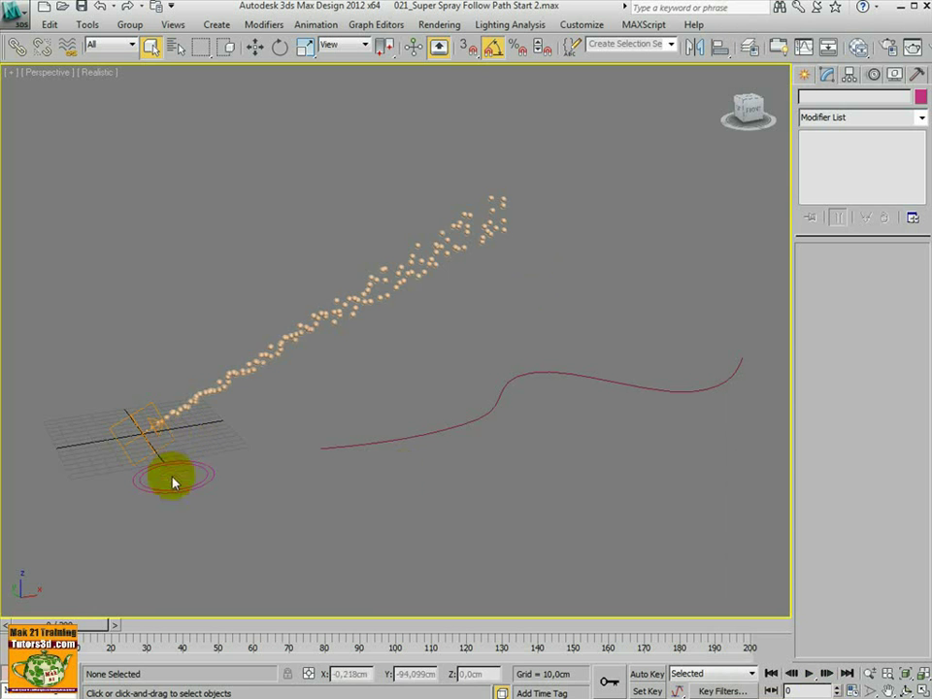
Scrub and play the timeline to examine how the Super Spray particles travel relative to the curved line, returning to frame 40.
left_click_drag(78, 621, 340, 587)
scroll(540, 504, "up", 5)
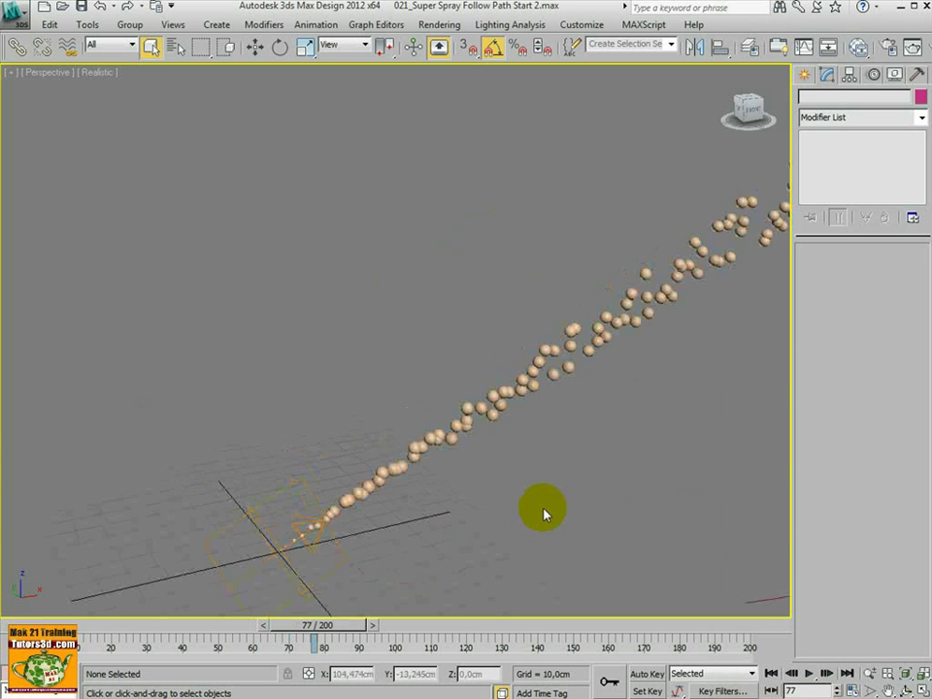
scroll(543, 514, "down", 5)
left_click_drag(309, 626, 254, 602)
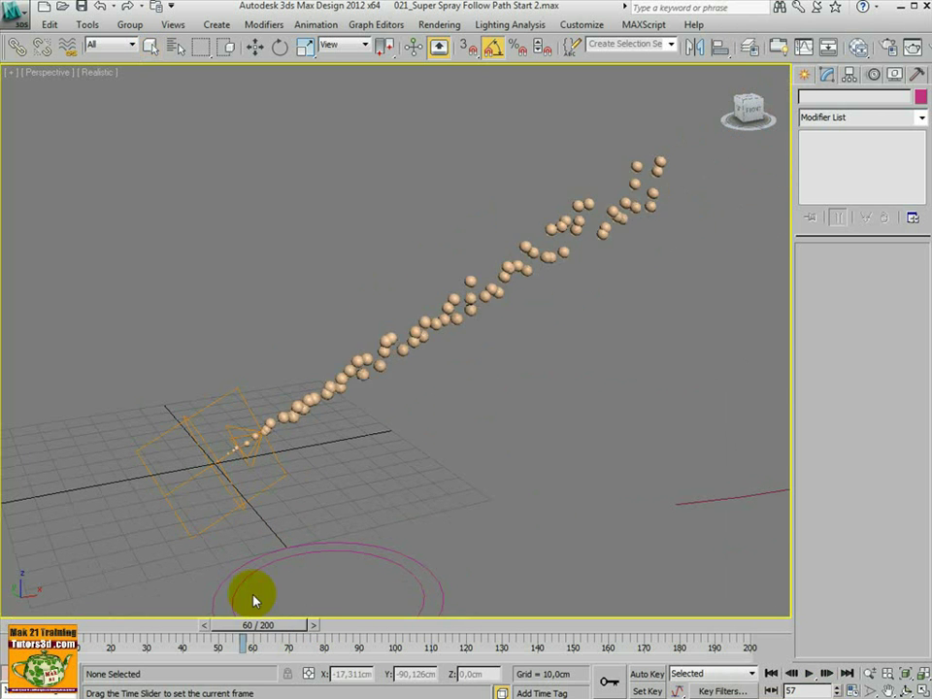
left_click(808, 672)
left_click(809, 677)
middle_click_drag(615, 519, 526, 540)
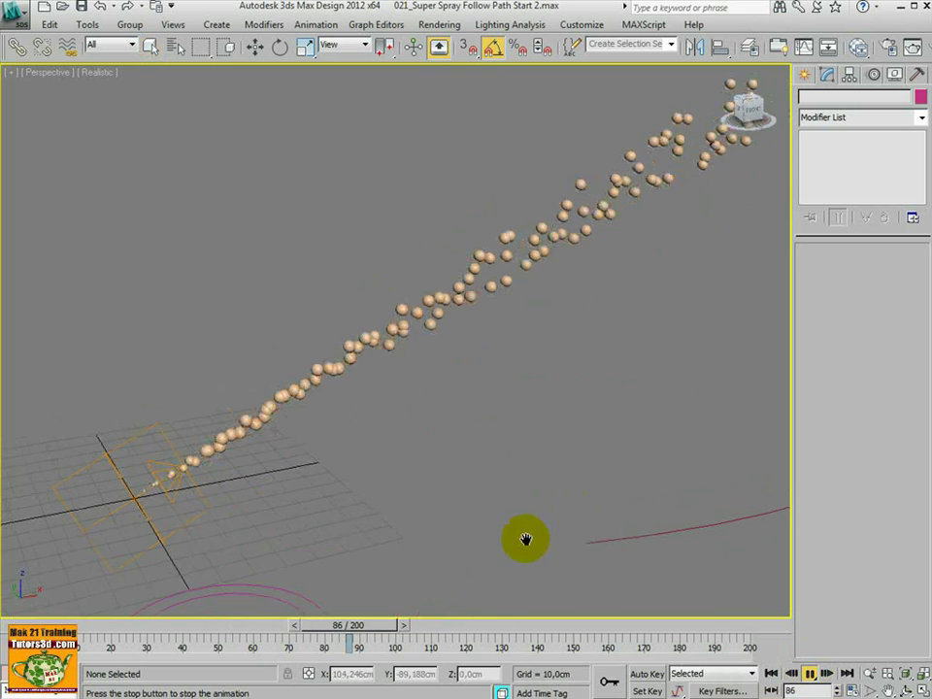
left_click(810, 672)
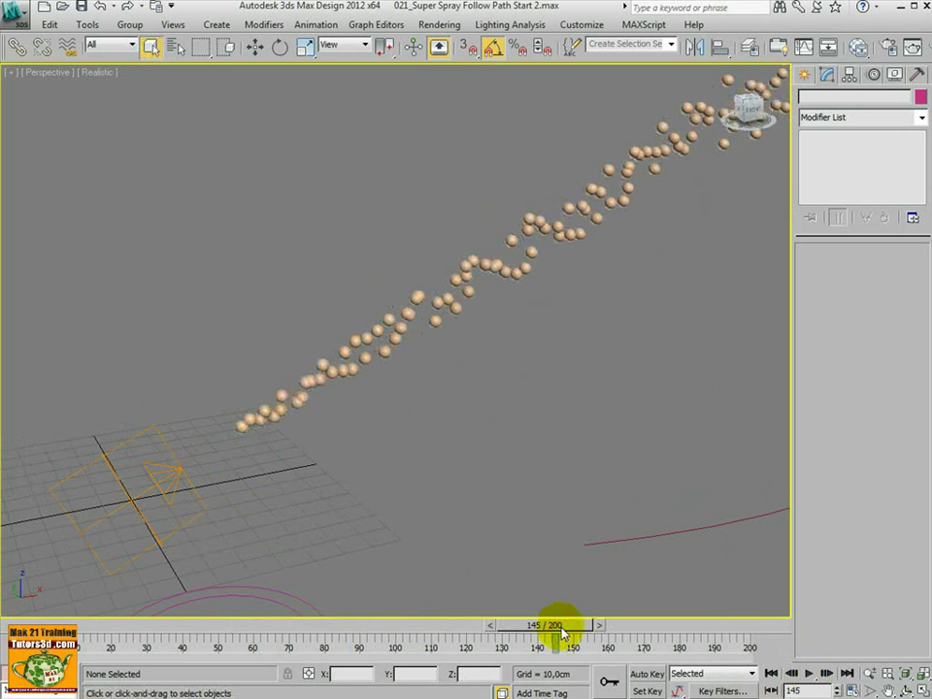
left_click_drag(588, 624, 224, 624)
scroll(367, 398, "down", 3)
middle_click_drag(416, 410, 277, 507)
scroll(351, 460, "down", 3)
scroll(291, 512, "up", 3)
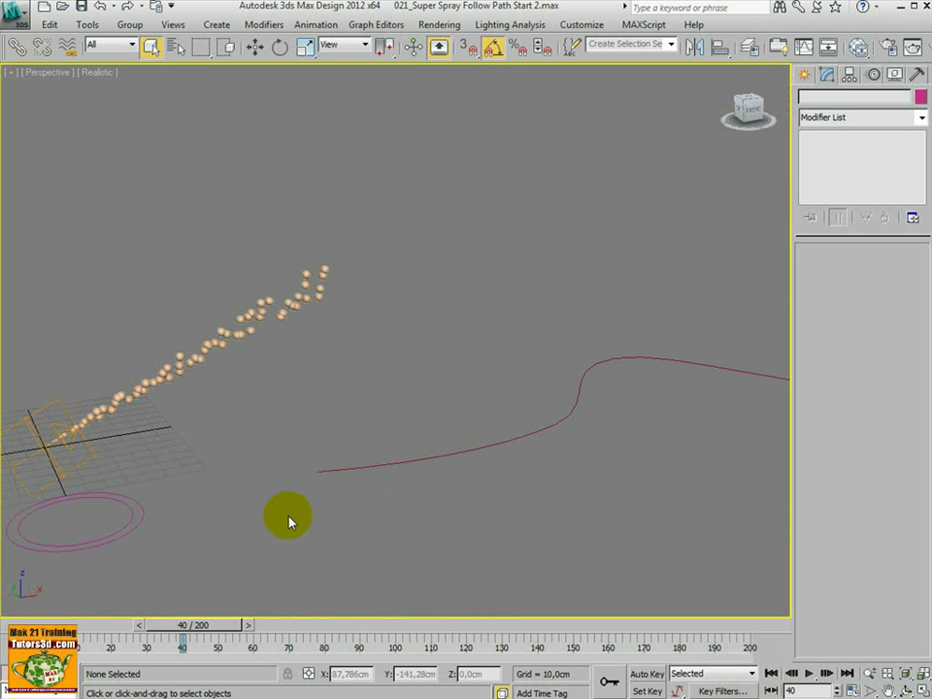
Select the long curved line and bring up the Compound Objects creation tools.
scroll(288, 521, "down", 3)
middle_click_drag(316, 518, 447, 463, "alt")
left_click(453, 414)
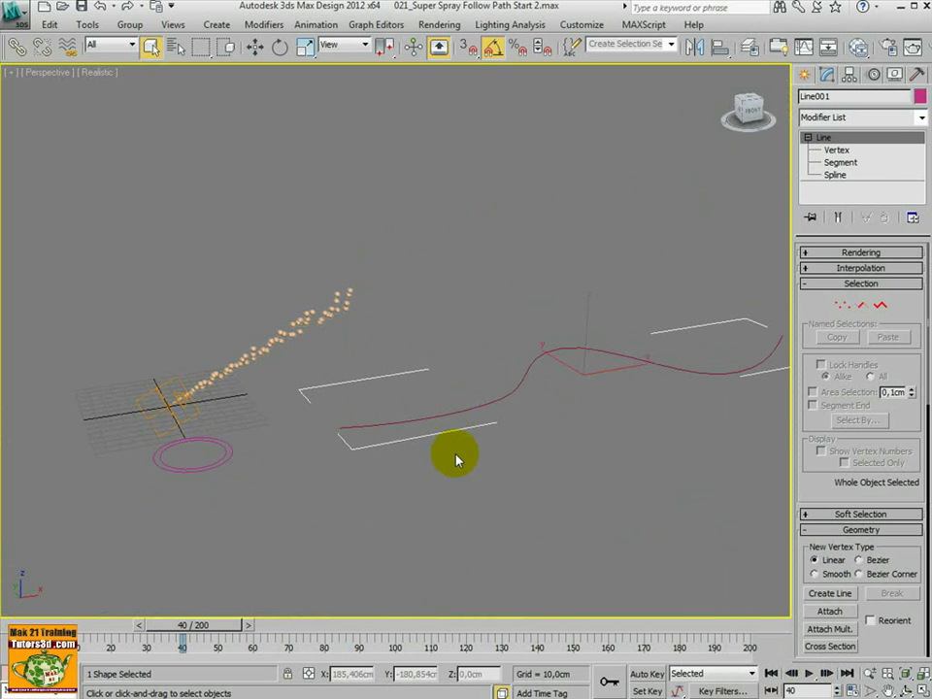
left_click(805, 77)
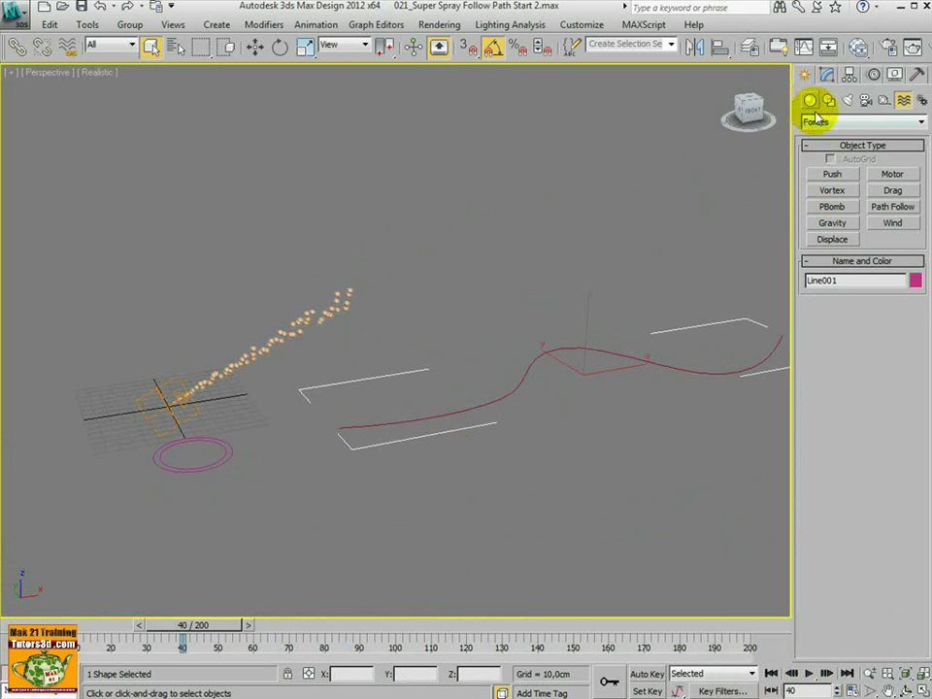
left_click(809, 101)
left_click(854, 124)
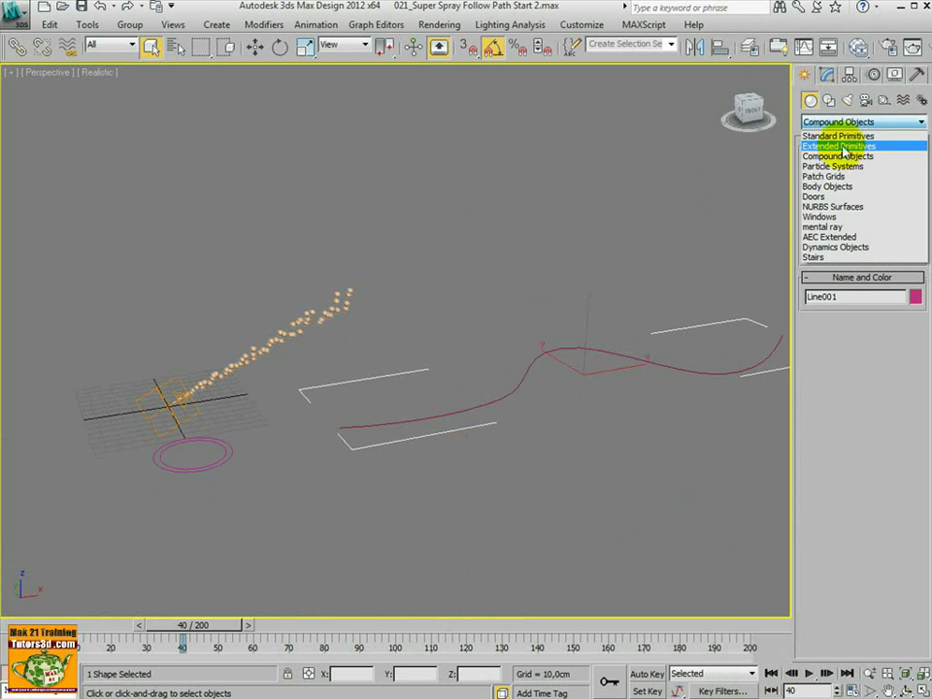
left_click(840, 156)
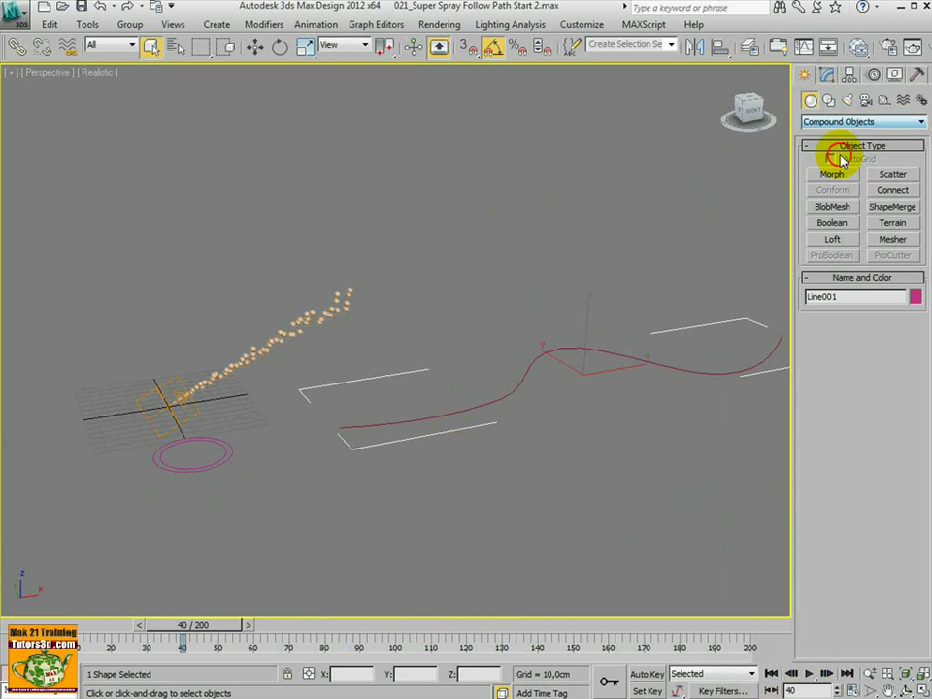
Select the donut shape, show its radius parameters, and change its object color to light green.
mouse_move(504, 479)
middle_mouse_down()
mouse_move(455, 478)
mouse_move(491, 470)
middle_mouse_up()
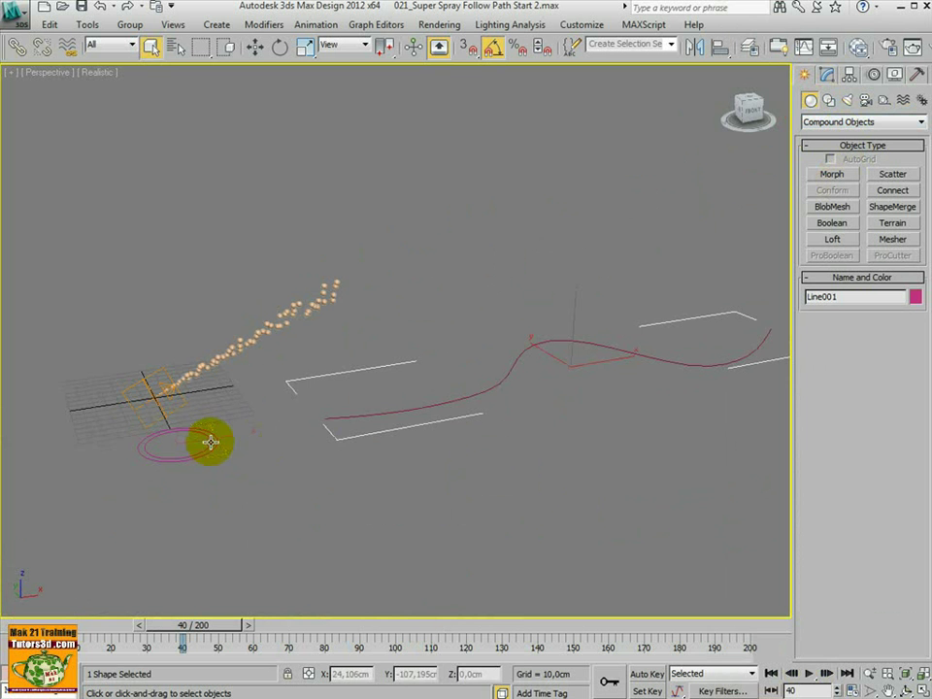
middle_click_drag(437, 342, 383, 398, "alt")
left_click(826, 75)
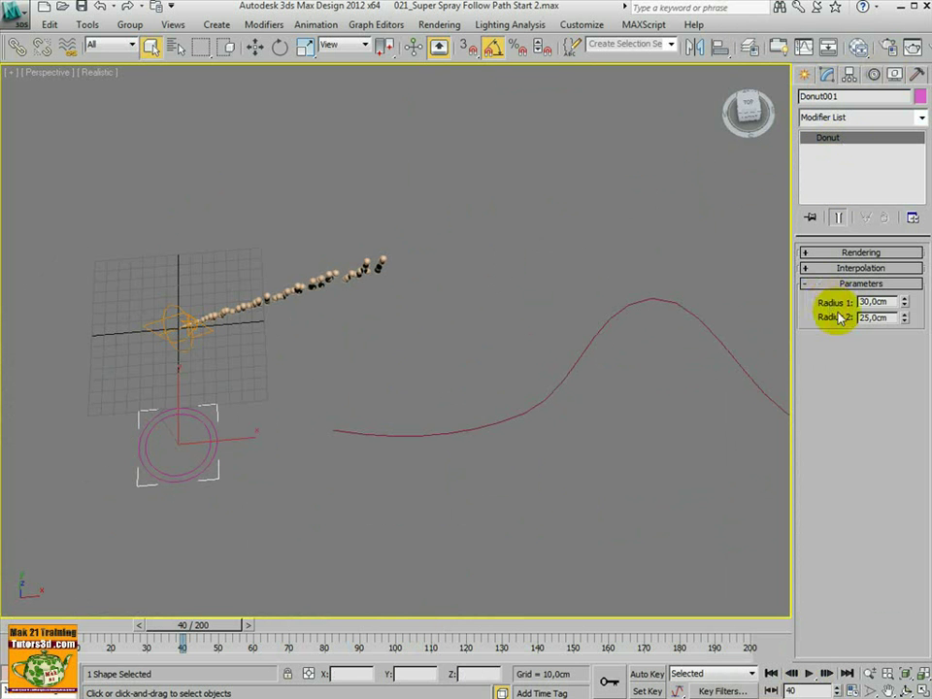
scroll(401, 406, "up", 5)
middle_click_drag(262, 426, 439, 357)
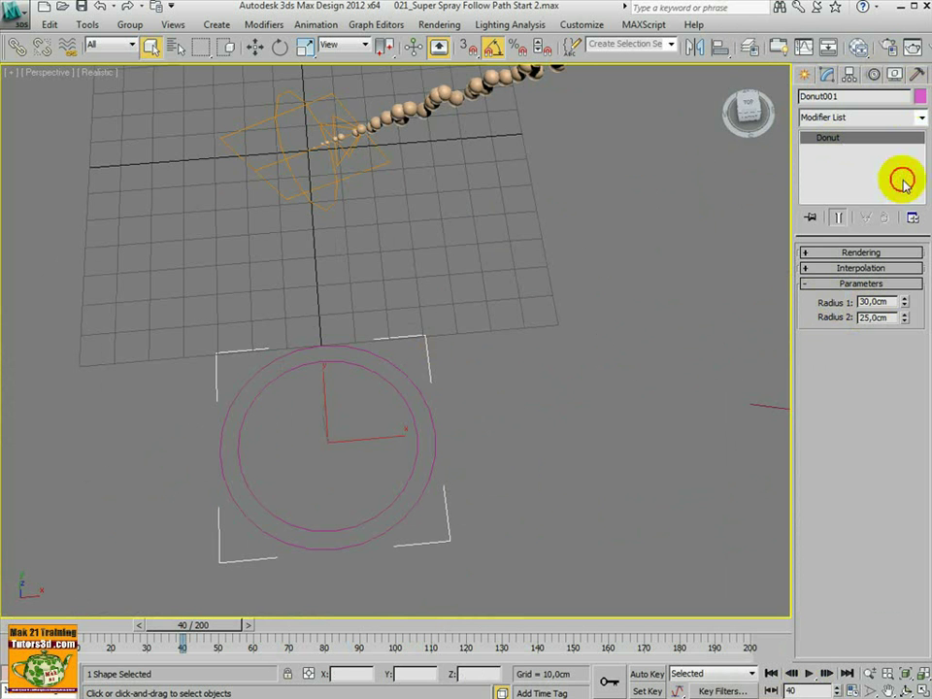
left_click(920, 96)
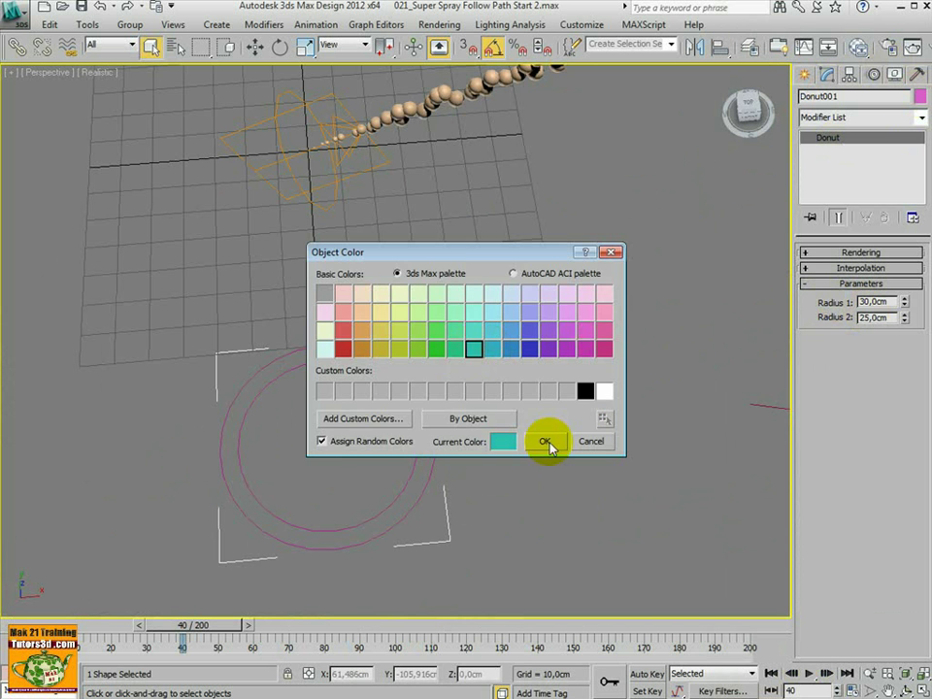
left_click(545, 441)
middle_click_drag(549, 444, 592, 456, "alt")
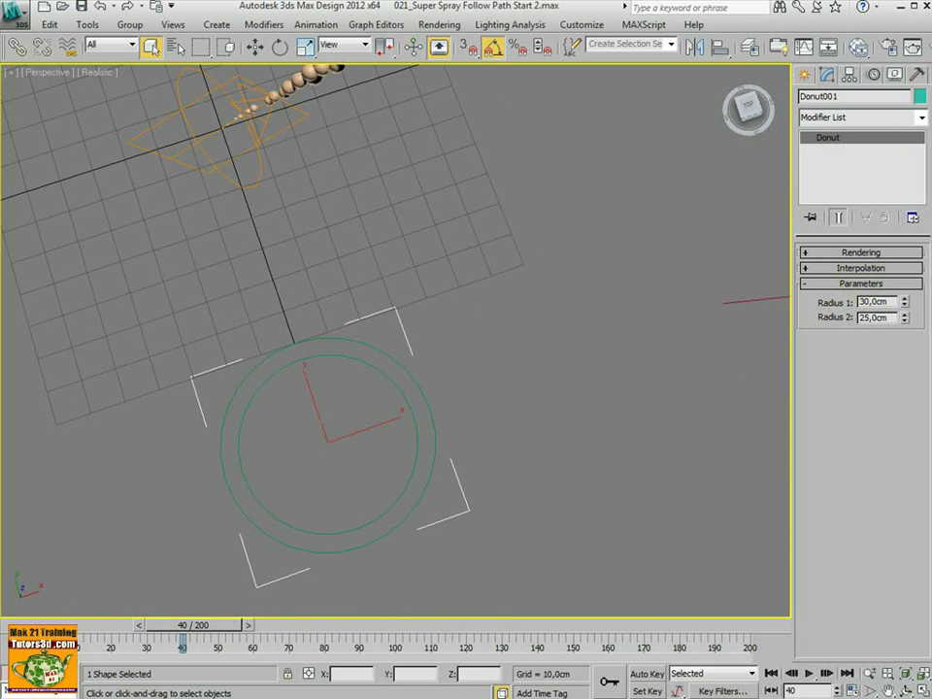
left_click(919, 96)
left_click(540, 434)
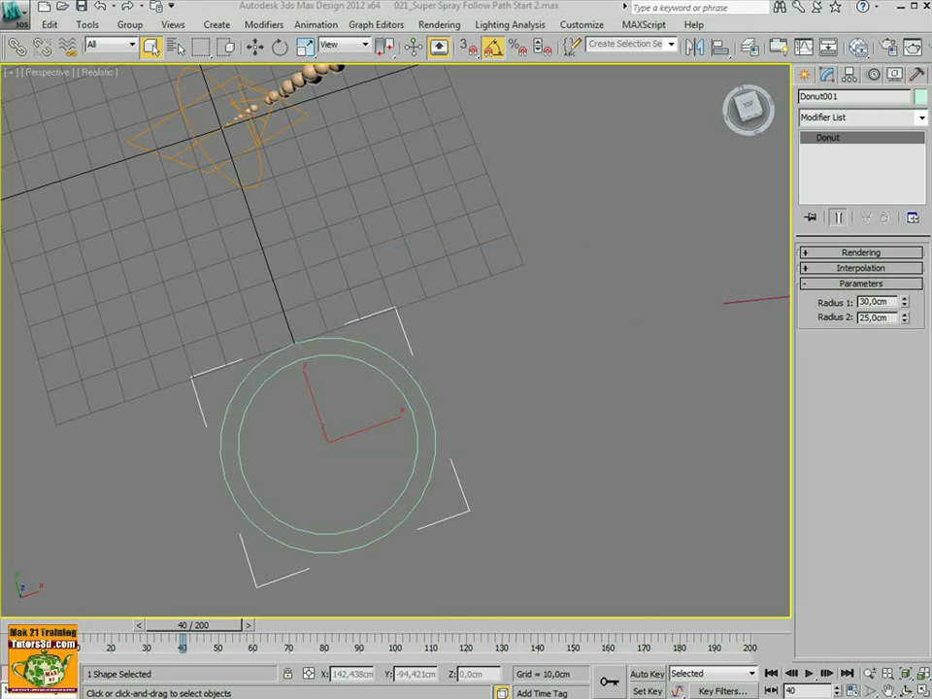
Try drawing a second wavy Bezier line with four points in front of the existing curve, and undo it.
scroll(566, 437, "down", 5)
middle_click_drag(557, 426, 624, 437, "alt")
left_click(487, 396)
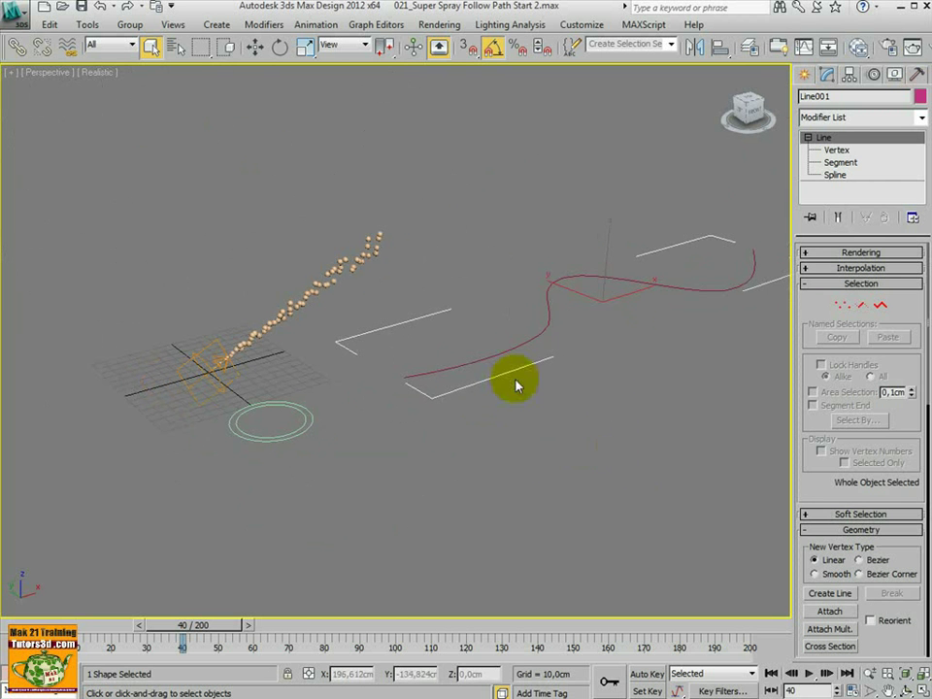
left_click(803, 75)
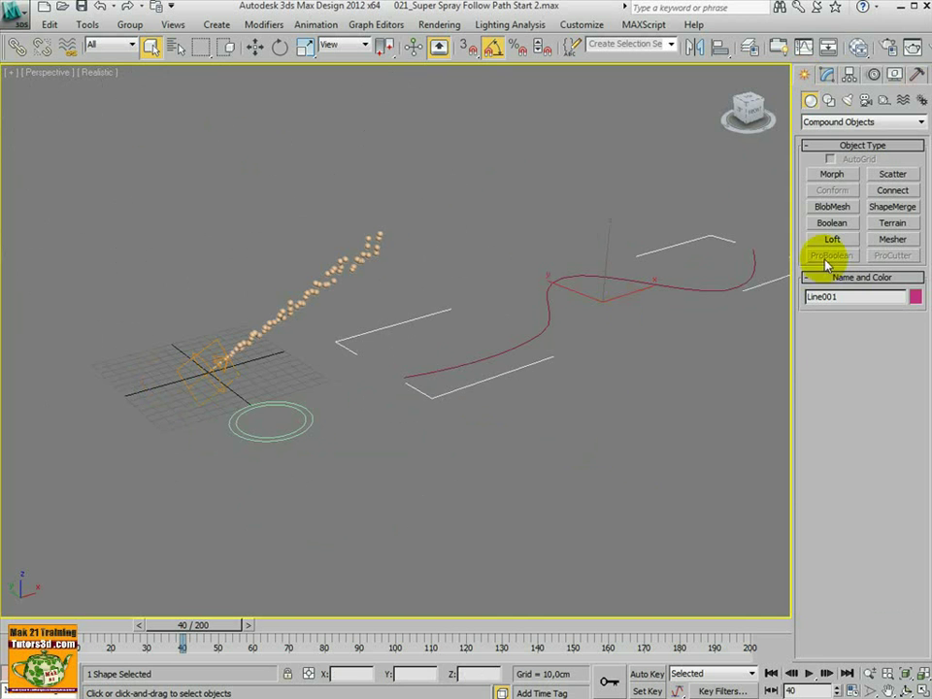
left_click(827, 99)
left_click(831, 187)
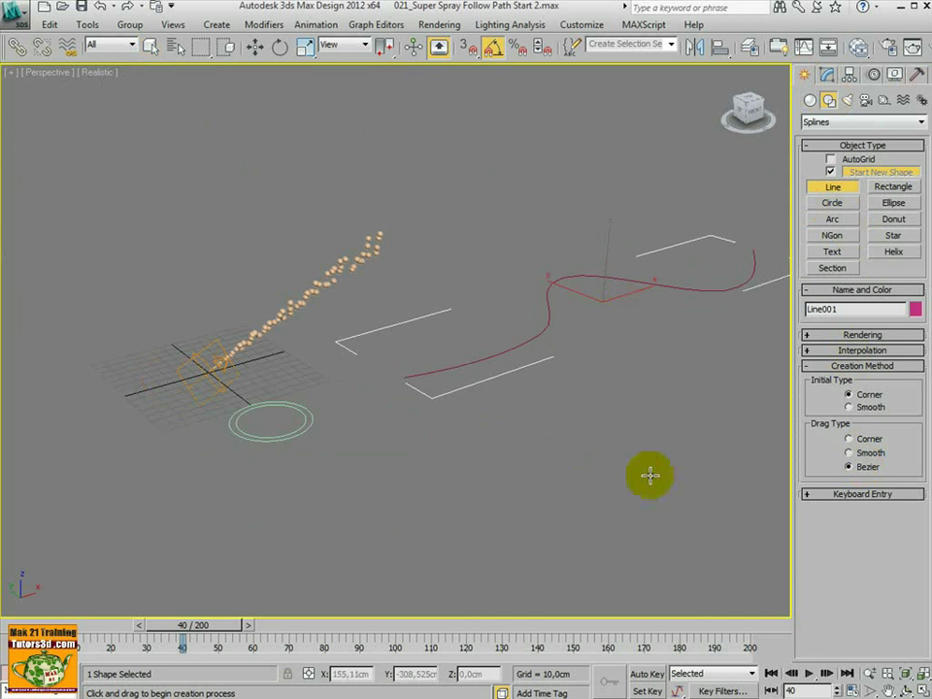
left_click(467, 455)
left_click_drag(583, 392, 626, 383)
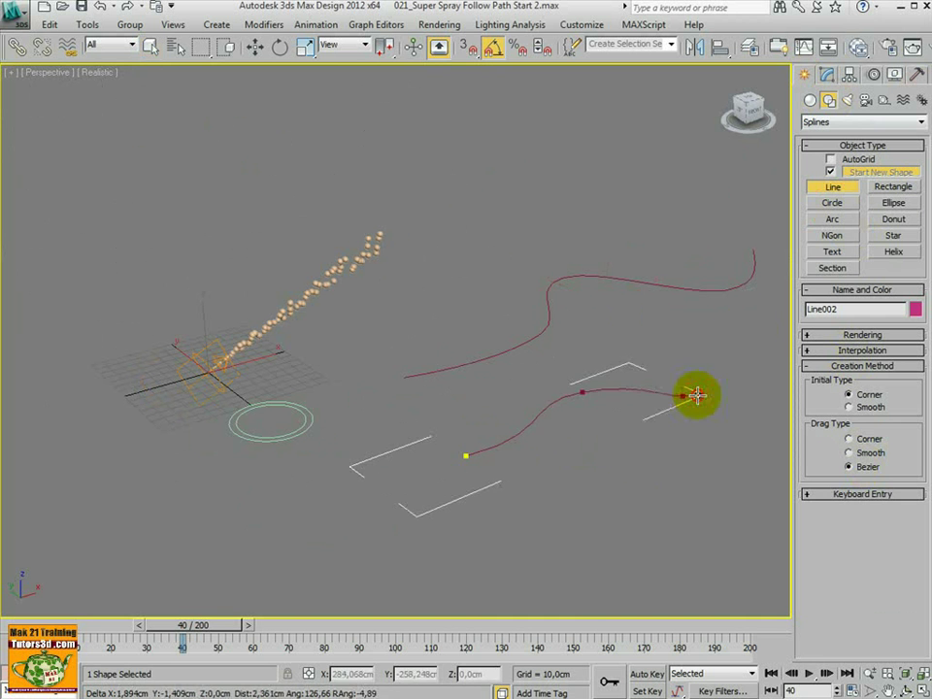
left_click_drag(682, 396, 710, 383)
left_click_drag(751, 340, 751, 318)
right_click(706, 336)
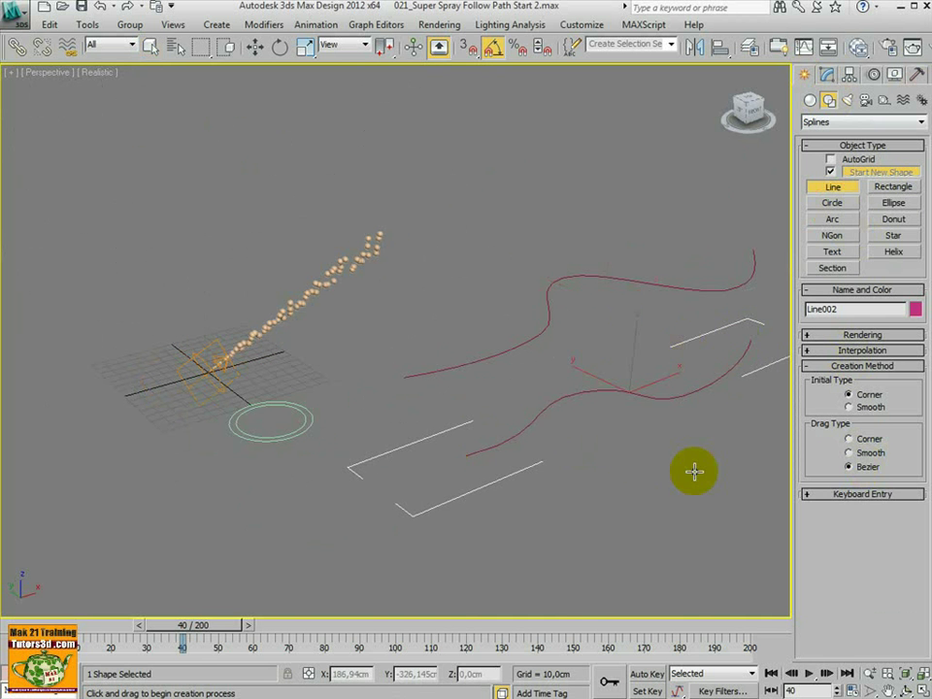
key("ctrl+z")
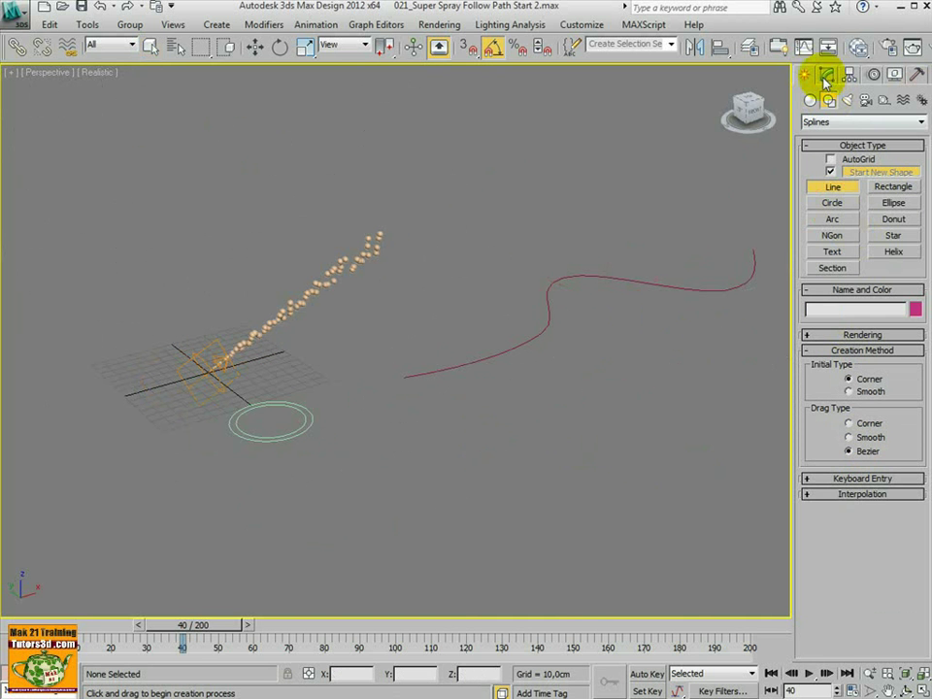
Loft the donut shape along the curved line as an instance, using the line as the path.
left_click(809, 101)
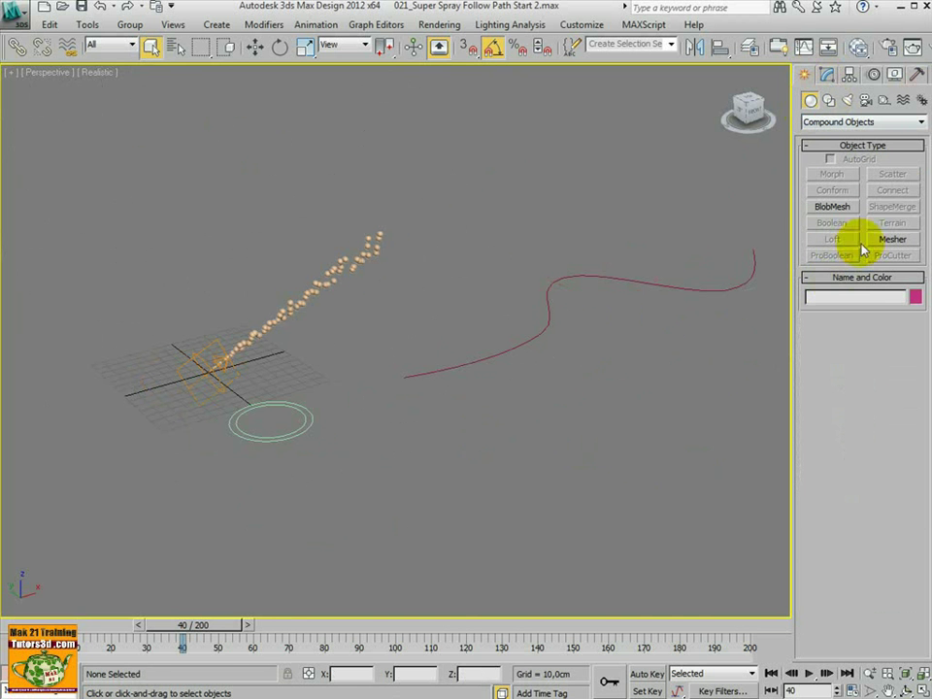
left_click(676, 289)
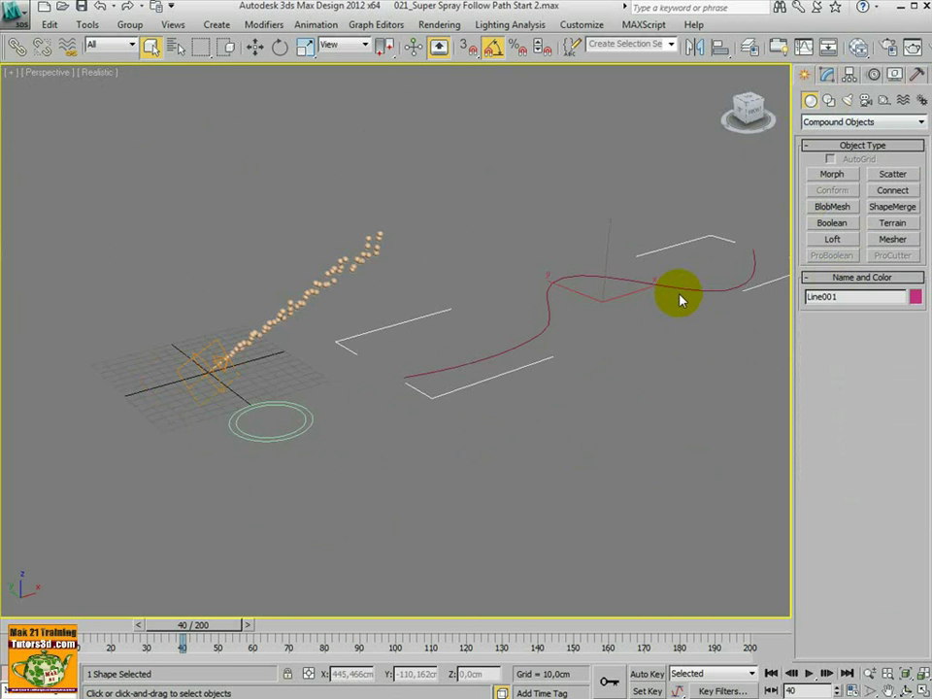
middle_click_drag(680, 299, 603, 331)
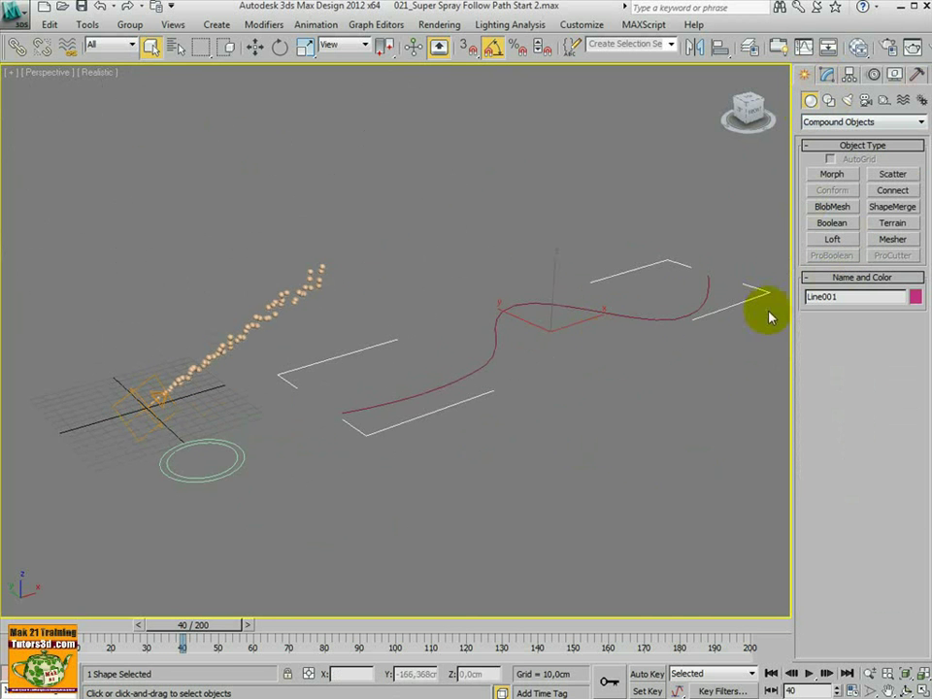
left_click(832, 240)
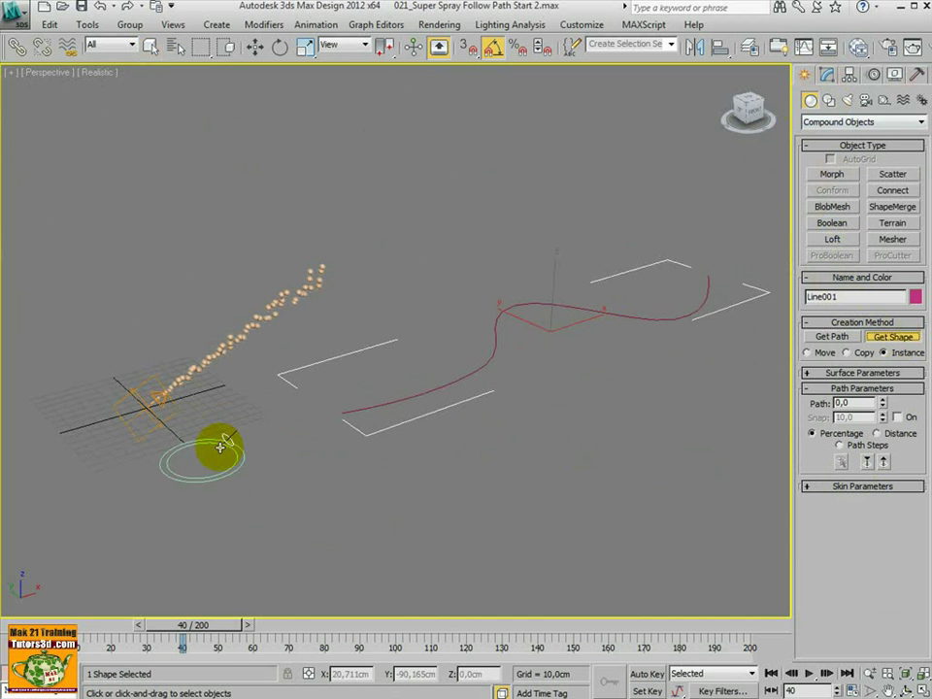
left_click(222, 443)
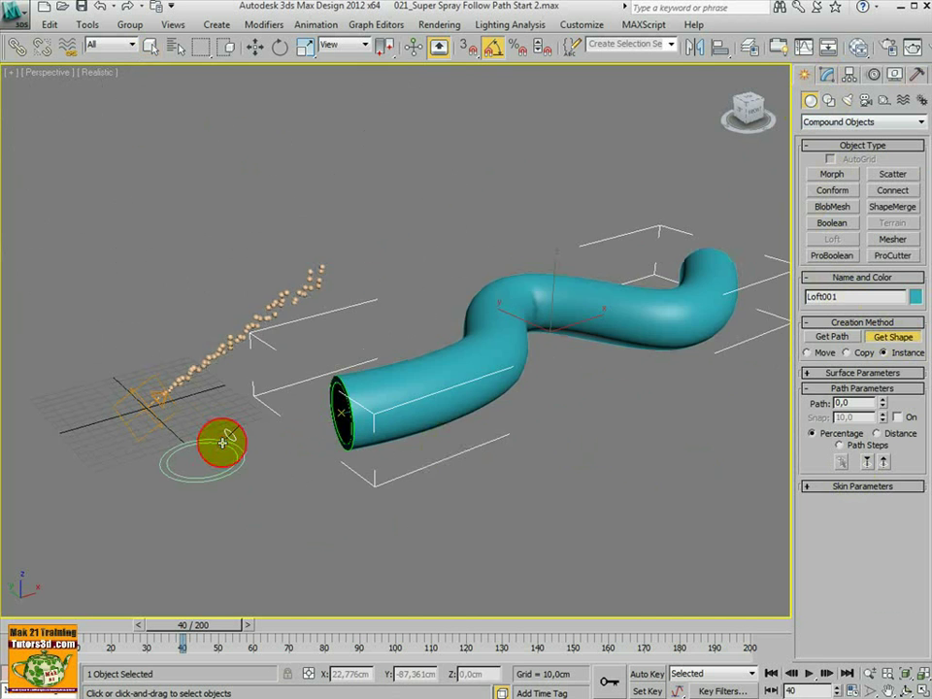
Set the lofted tube's Path Steps to 5 in its skin parameters.
scroll(412, 457, "up", 5)
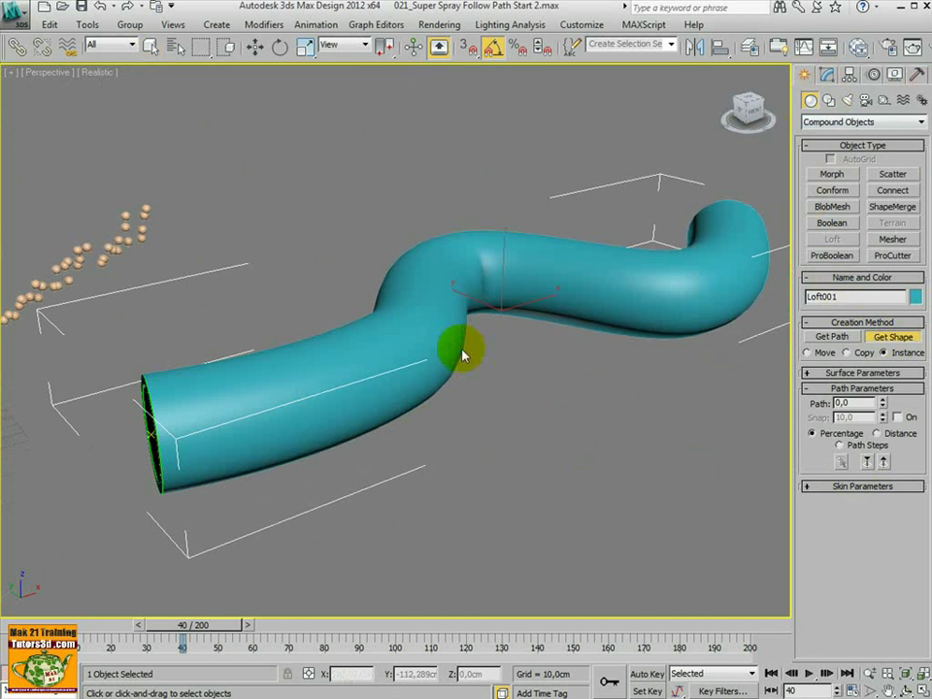
left_click(827, 78)
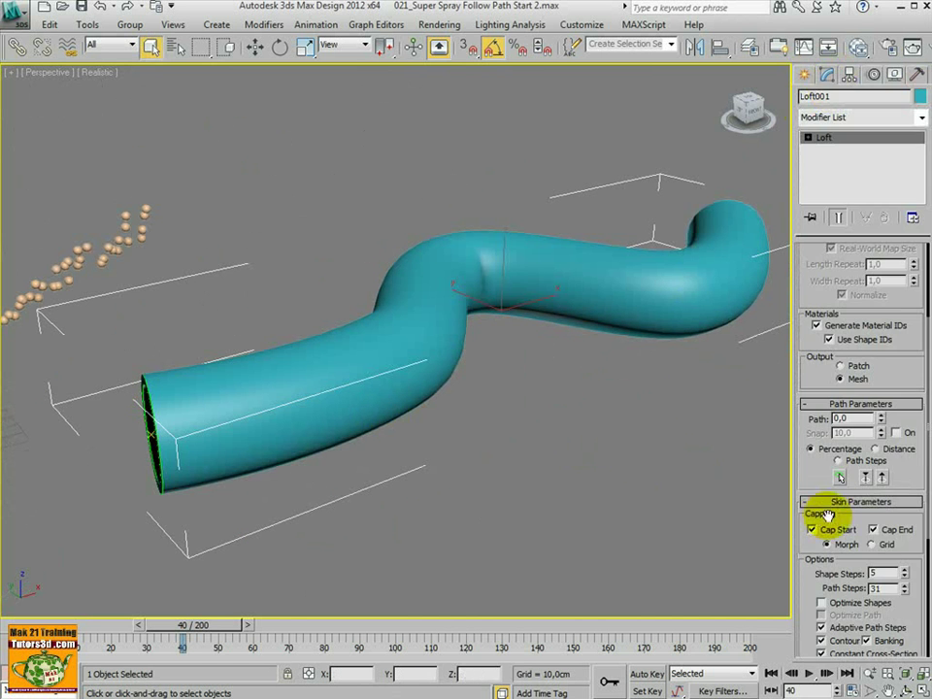
left_click_drag(818, 524, 811, 311)
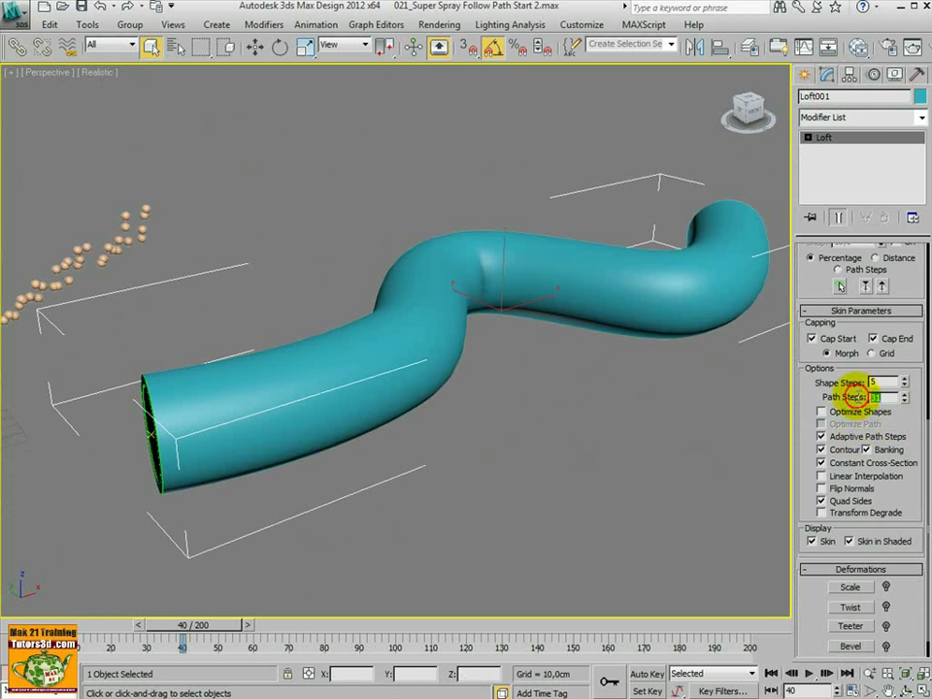
key("Return")
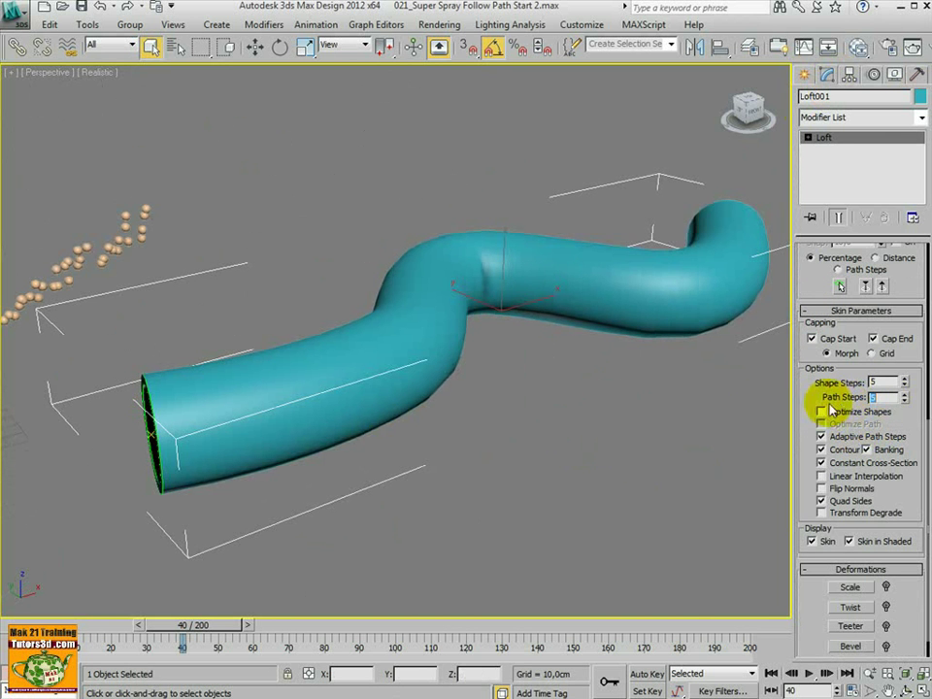
Turn on Edged Faces shading in the perspective viewport to show the tube's mesh segments.
left_click(101, 73)
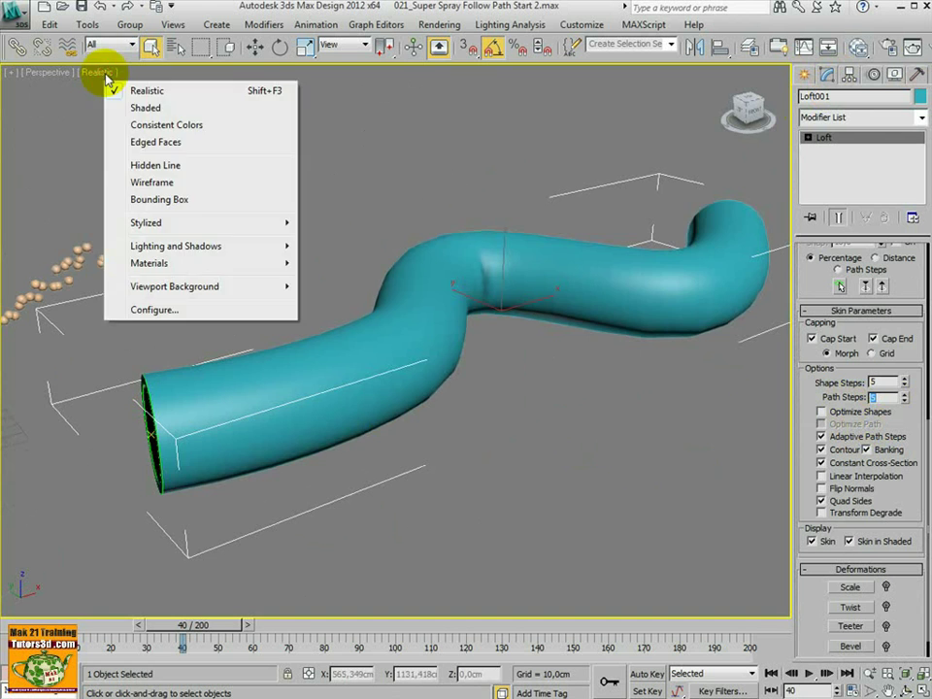
left_click(155, 146)
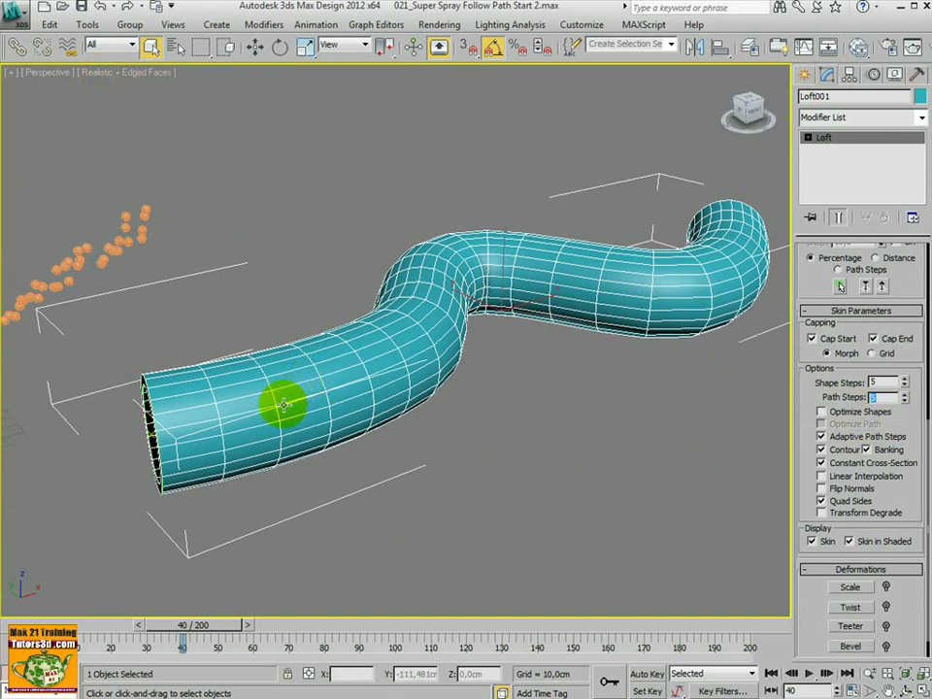
mouse_move(281, 399)
middle_mouse_down("alt")
mouse_move(378, 387)
mouse_move(364, 379)
mouse_move(287, 397)
mouse_move(171, 380)
mouse_move(298, 401)
middle_mouse_up("alt")
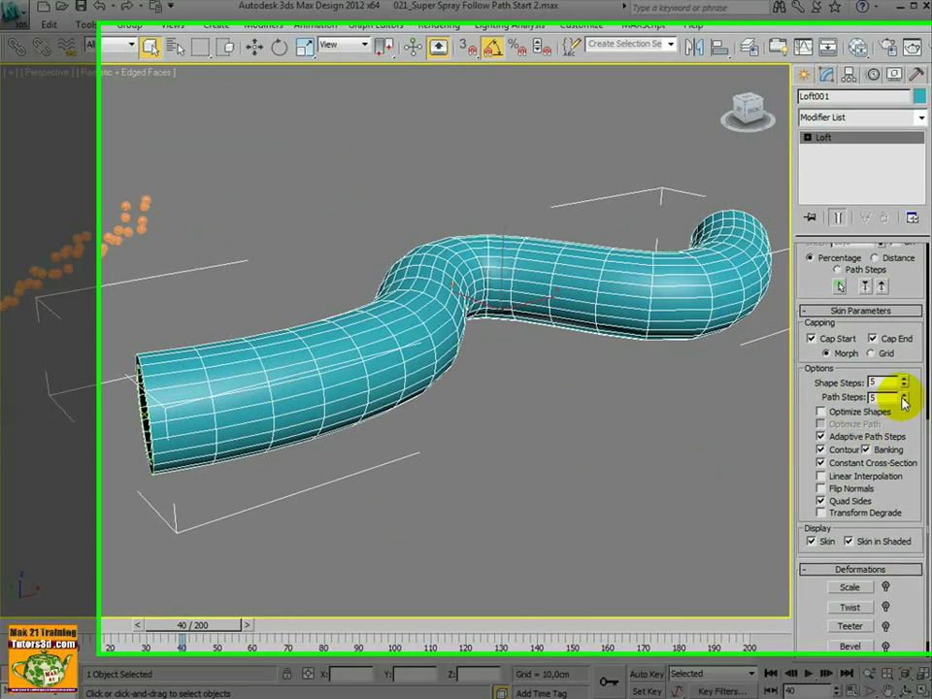
Set the lofted tube's Path Steps to 15 and inspect its hollow open end.
mouse_move(904, 398)
left_mouse_down()
mouse_move(902, 377)
mouse_move(899, 412)
left_mouse_up()
middle_click_drag(757, 413, 621, 437, "alt")
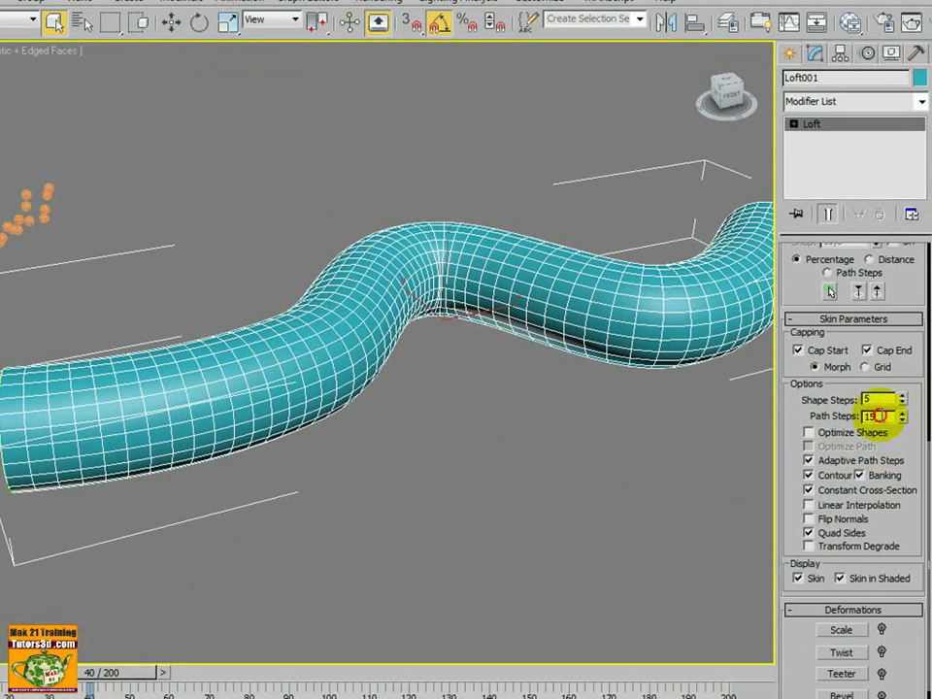
double_click(877, 415)
middle_click_drag(599, 353, 642, 448, "alt")
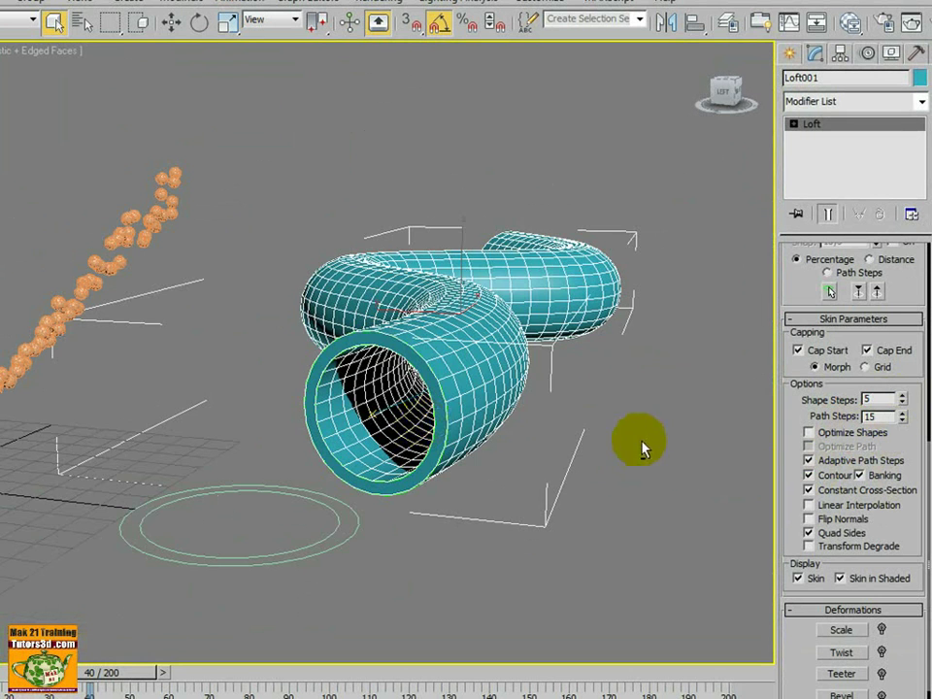
Set the lofted tube's Path Steps to 20 and check the smoother mesh from the side.
mouse_move(902, 402)
left_mouse_down()
mouse_move(902, 417)
mouse_move(904, 398)
left_mouse_up()
left_click(903, 396)
left_click(902, 396)
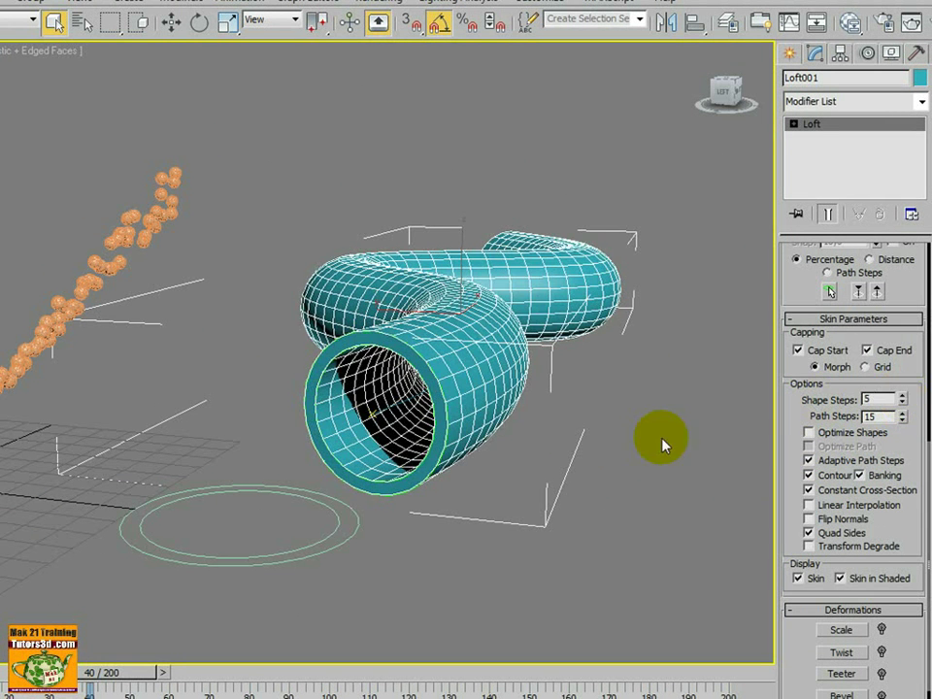
middle_click_drag(662, 438, 612, 444, "alt")
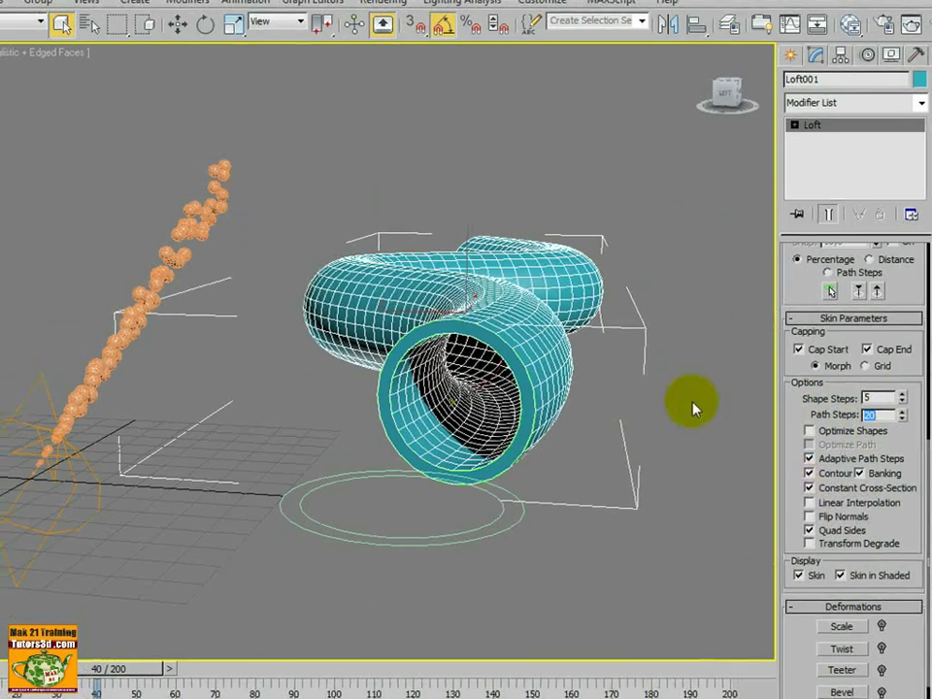
middle_click_drag(695, 407, 656, 436, "alt")
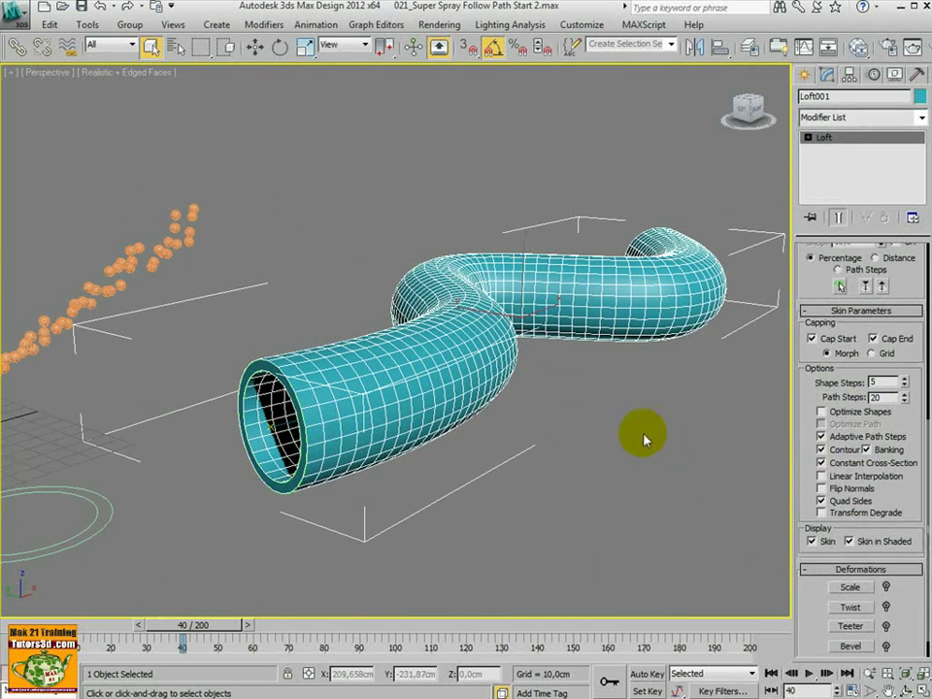
Move the tube away from its path line and raise it to about X 370, Y 46.3, Z 22.8 cm.
right_click(491, 352)
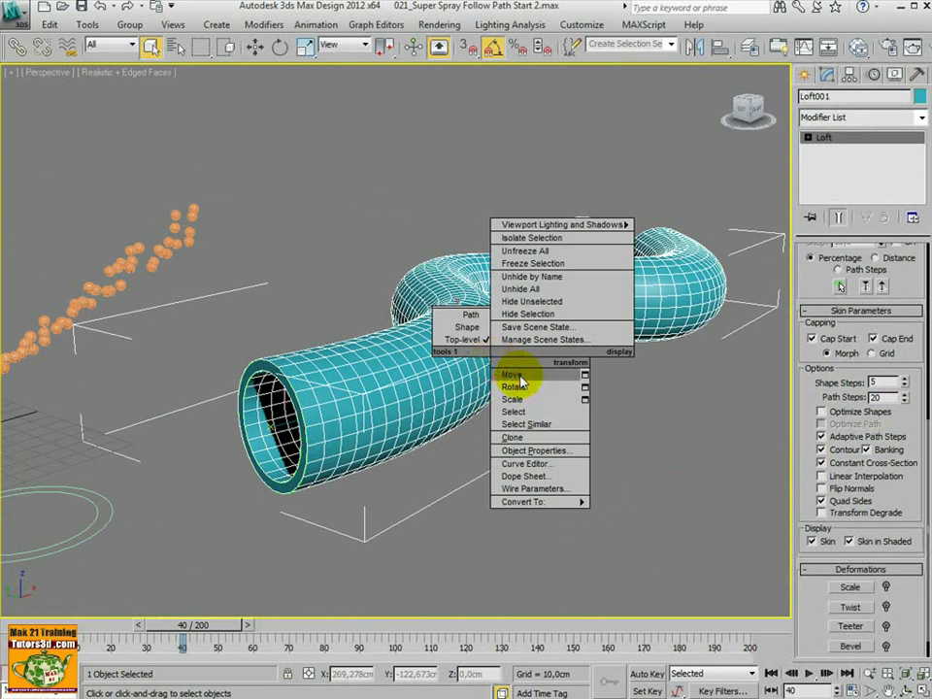
left_click(513, 375)
left_click_drag(490, 312, 339, 289)
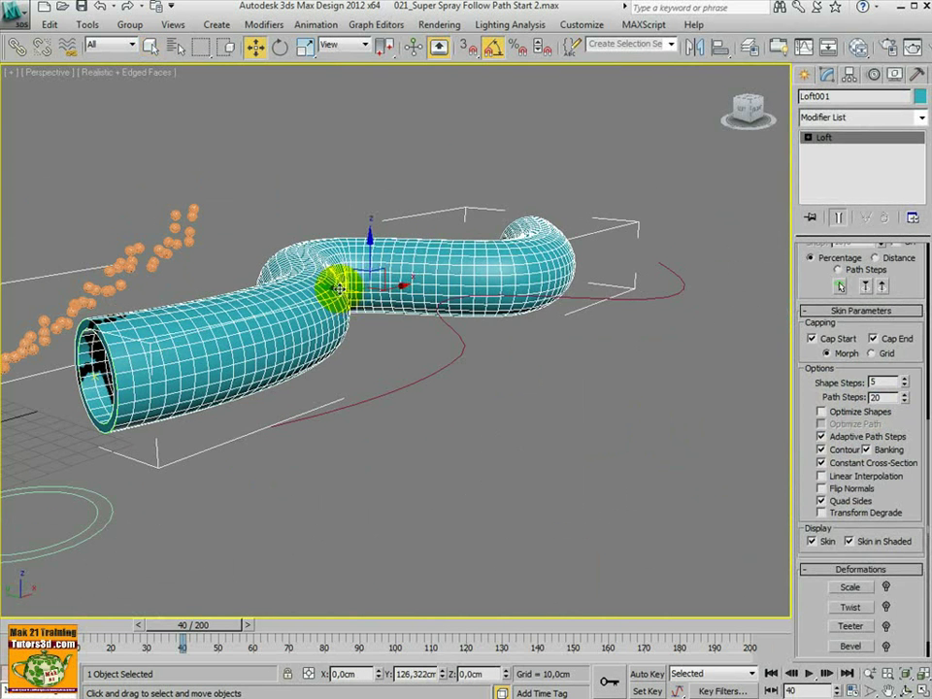
left_click_drag(373, 253, 379, 130)
middle_click_drag(379, 139, 461, 210)
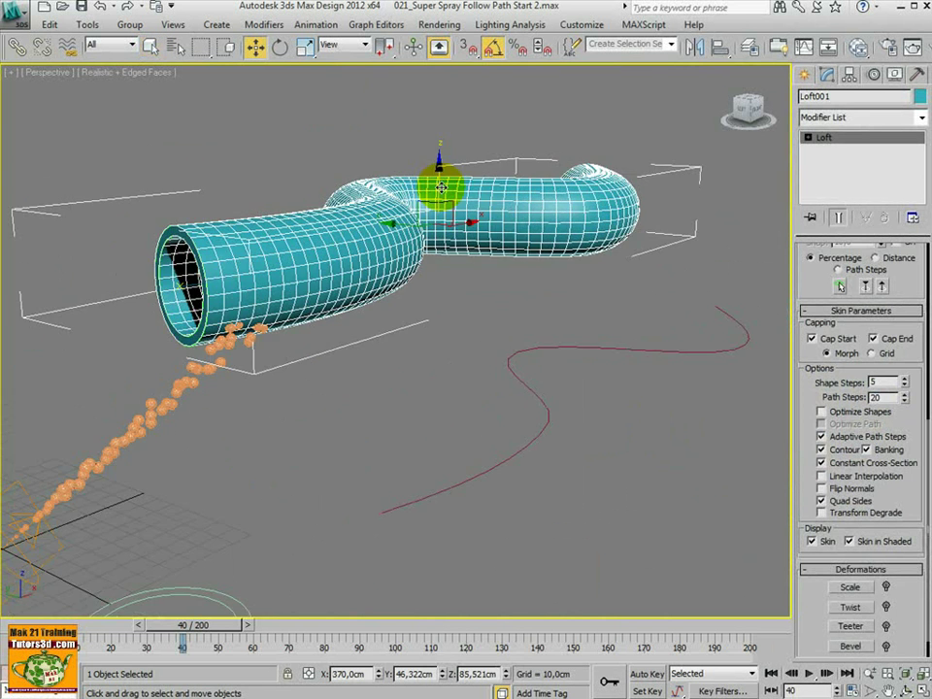
left_click_drag(440, 186, 448, 275)
middle_click_drag(448, 276, 552, 213)
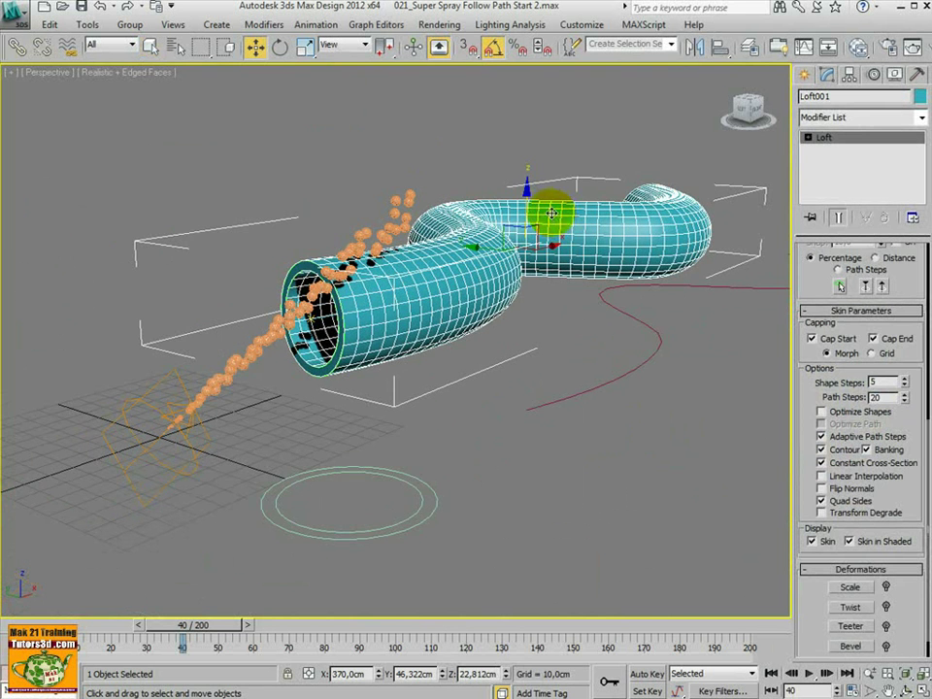
middle_click_drag(459, 361, 442, 349, "alt")
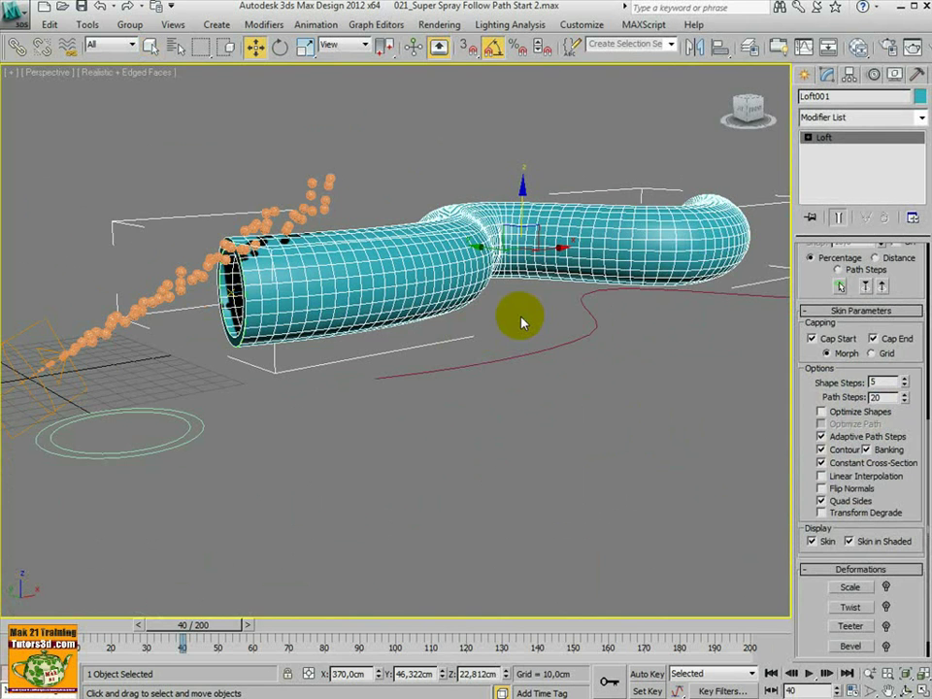
Switch to a maximized front view and display it in realistic shading.
right_click(484, 330)
left_click(426, 337)
key("alt+w")
right_click(559, 283)
key("alt+w")
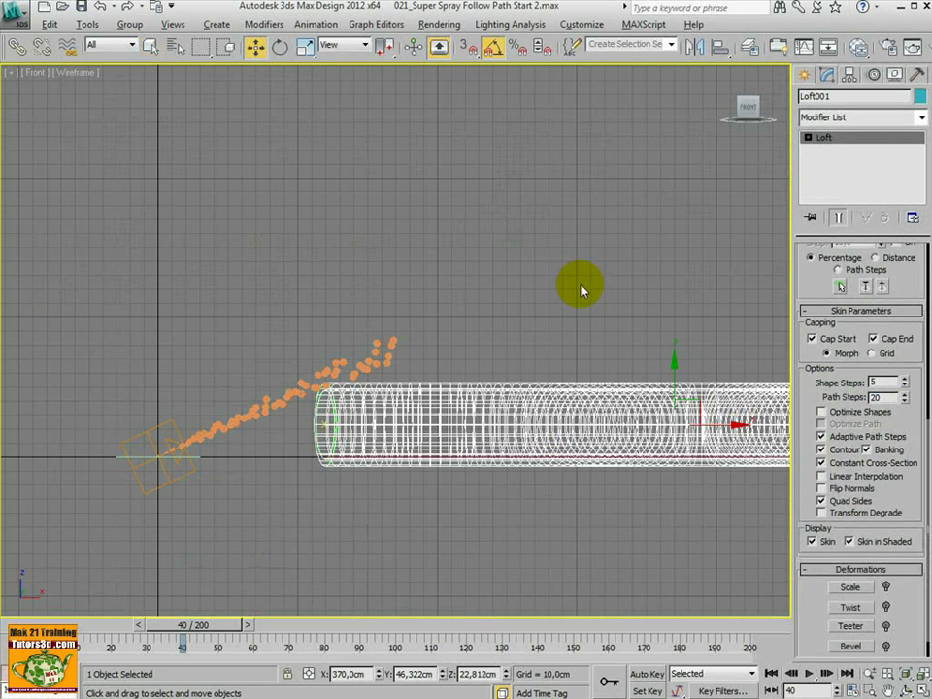
middle_click_drag(503, 274, 468, 266)
scroll(418, 228, "down", 2)
key("F3")
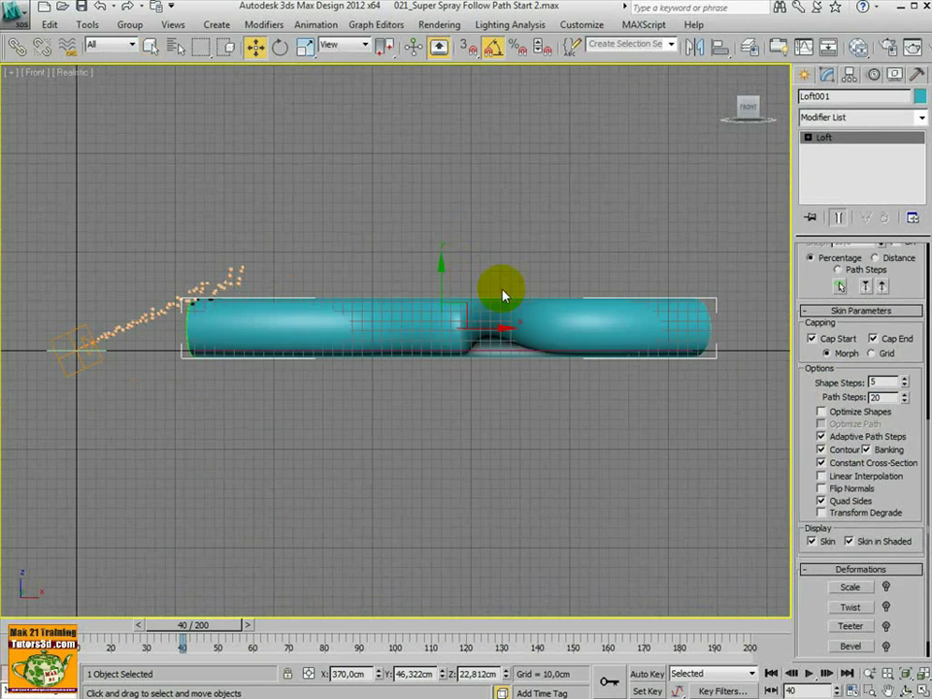
Rotate the tube by -15° in the front view, lifting its end nearest the spray.
scroll(530, 300, "up", 2)
middle_click_drag(527, 300, 447, 280)
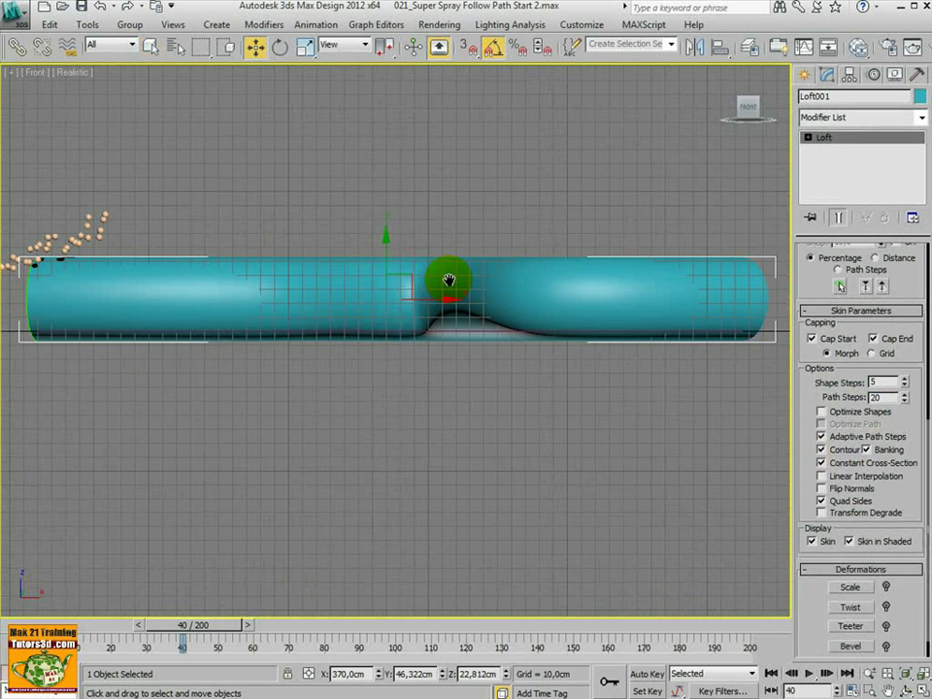
left_click(279, 48)
left_click_drag(425, 259, 434, 269)
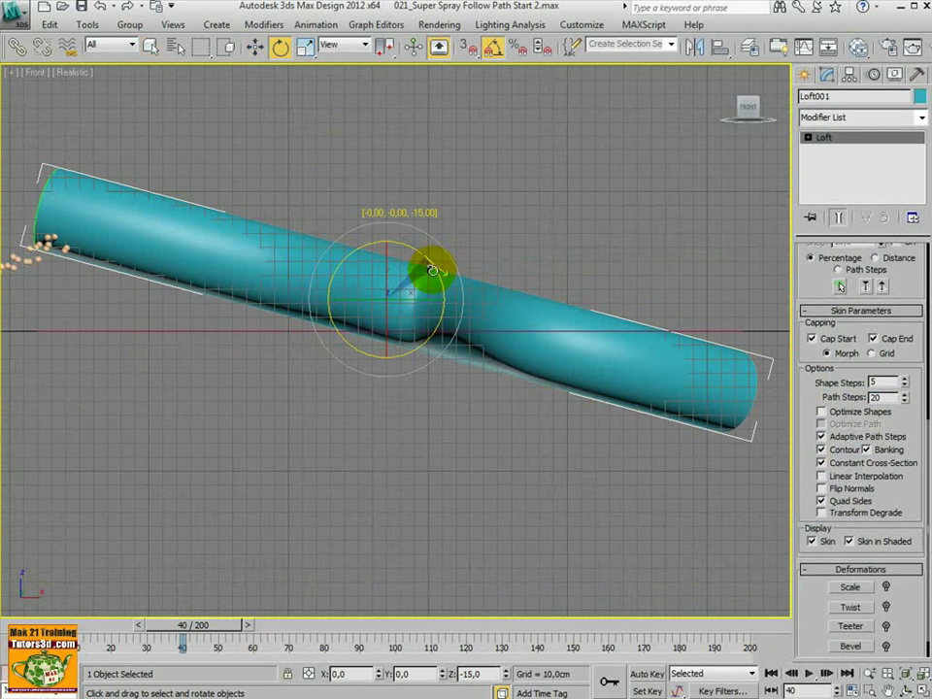
Move the Super Spray emitter to the tube's raised opening, at about X 86.5, Z 76.9 cm.
middle_click_drag(419, 270, 527, 279)
middle_click_drag(418, 318, 547, 321)
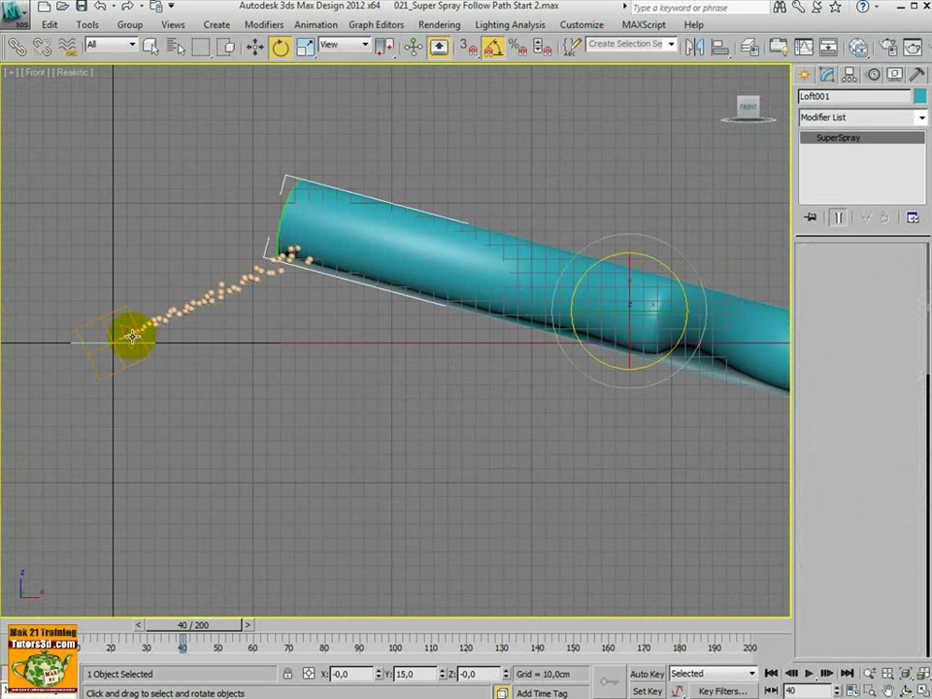
left_click(133, 336)
right_click(129, 333)
left_click(151, 348)
left_click_drag(141, 323, 260, 215)
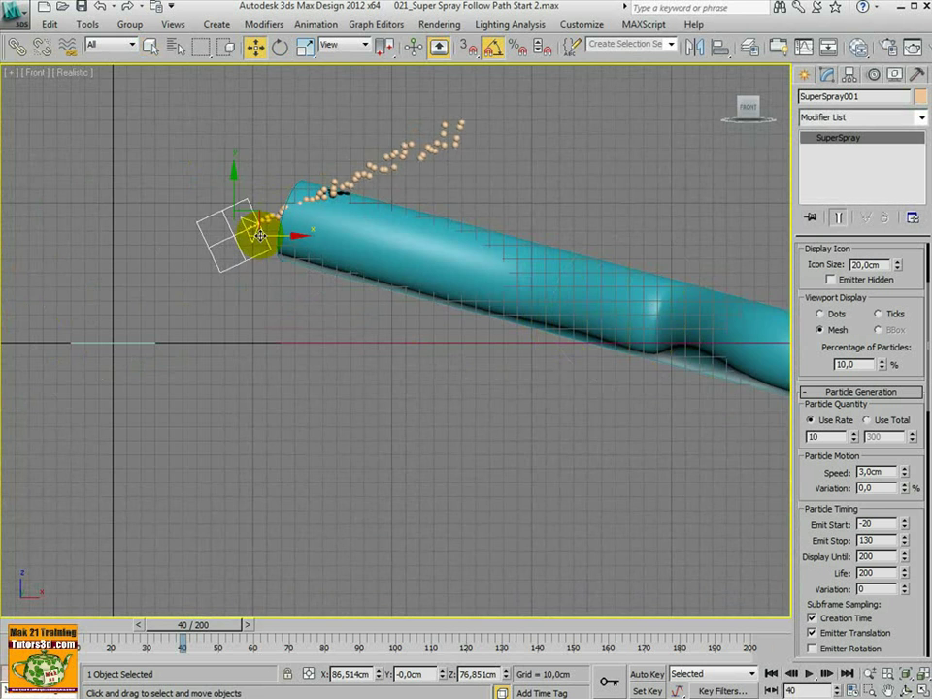
In the maximized perspective view, shift the Super Spray emitter along Y to about 25.3 cm, towards the tube's opening.
middle_click_drag(502, 373, 342, 373)
key("alt+w")
right_click(524, 463)
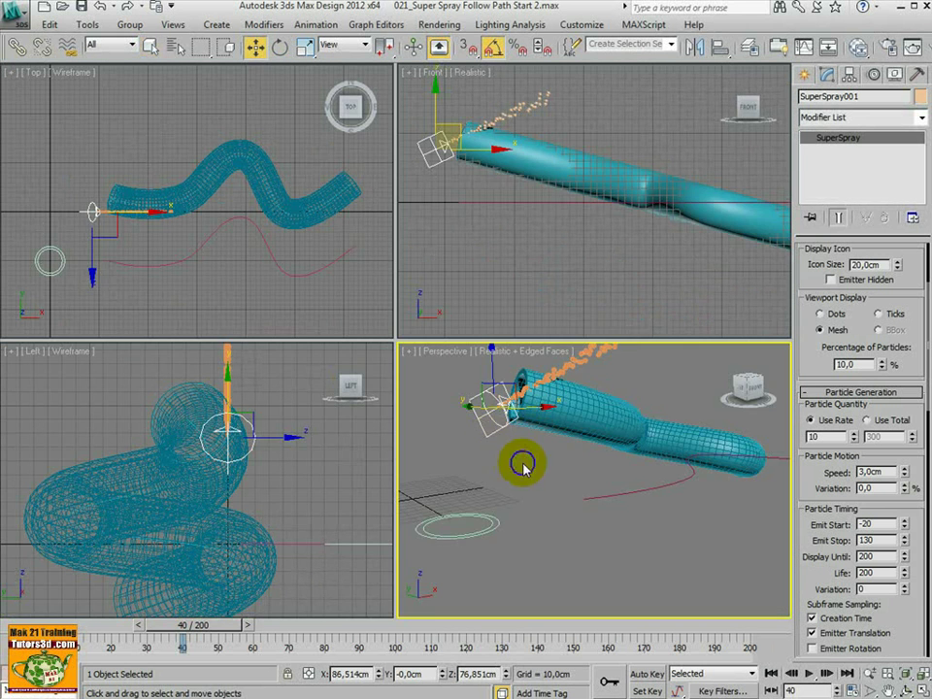
right_click(500, 436)
right_click(448, 453)
key("alt+w")
middle_click_drag(366, 382, 328, 267, "alt")
left_click_drag(298, 240, 252, 245)
middle_click_drag(258, 245, 475, 375)
scroll(360, 374, "up", 5)
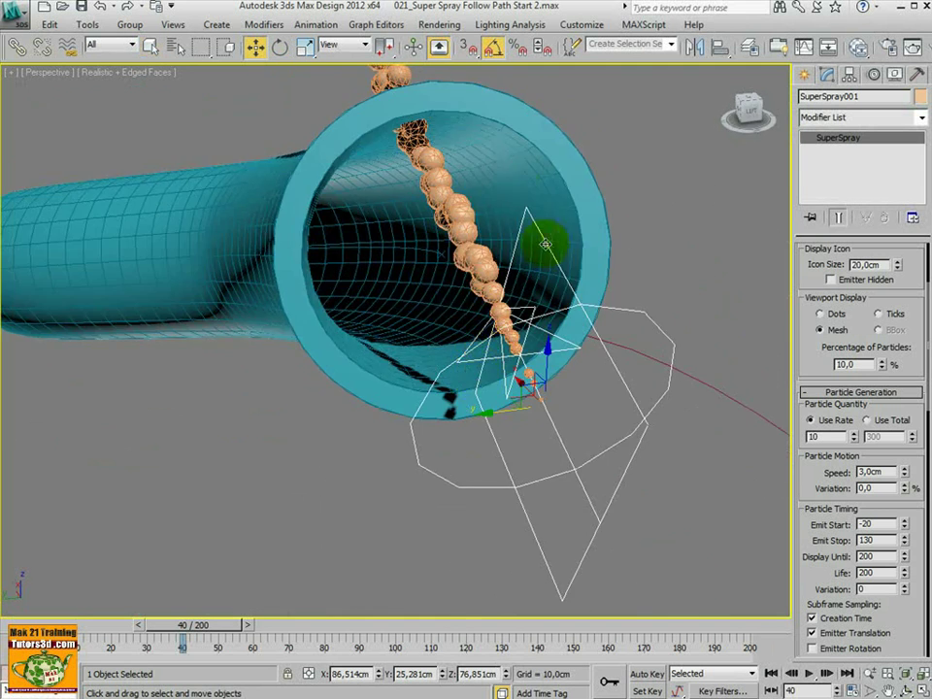
Select the lofted tube and add an Edit Poly modifier to it.
left_click(555, 175)
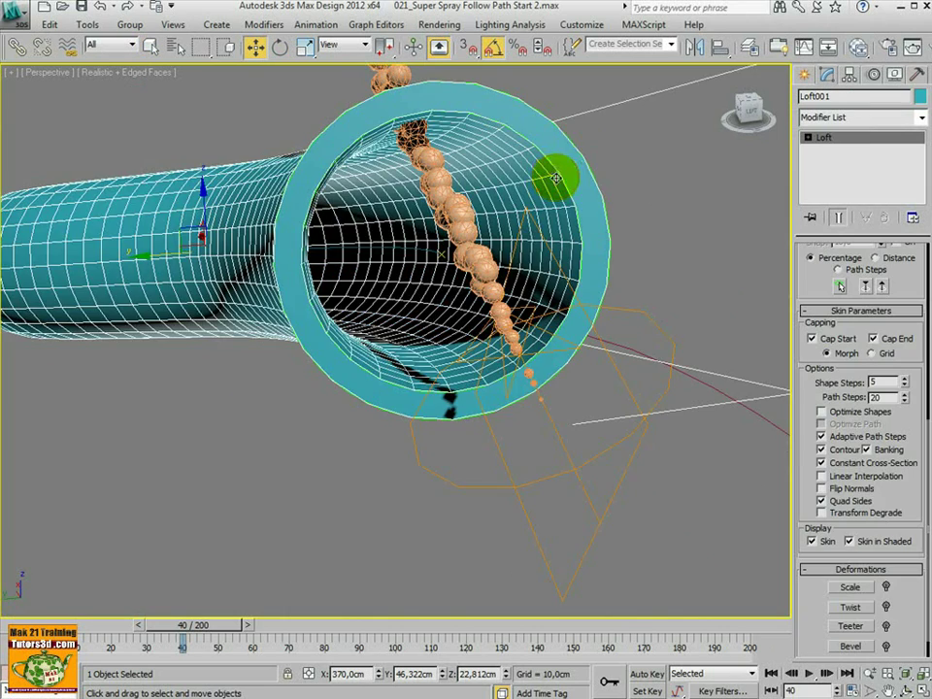
mouse_move(383, 324)
middle_mouse_down("alt")
mouse_move(541, 321)
mouse_move(347, 345)
mouse_move(378, 342)
middle_mouse_up("alt")
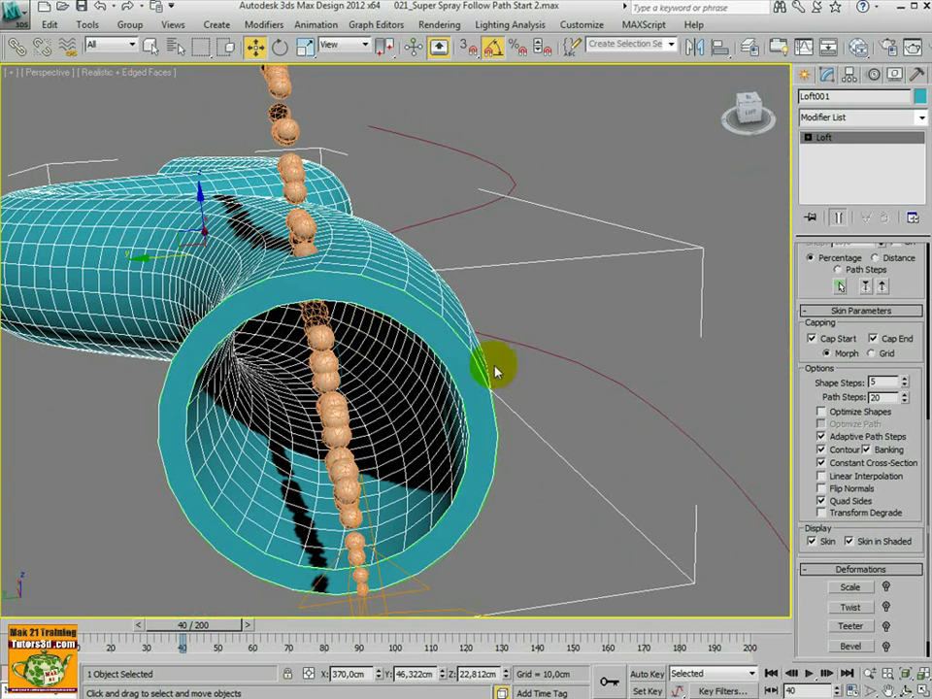
scroll(806, 250, "up", 4)
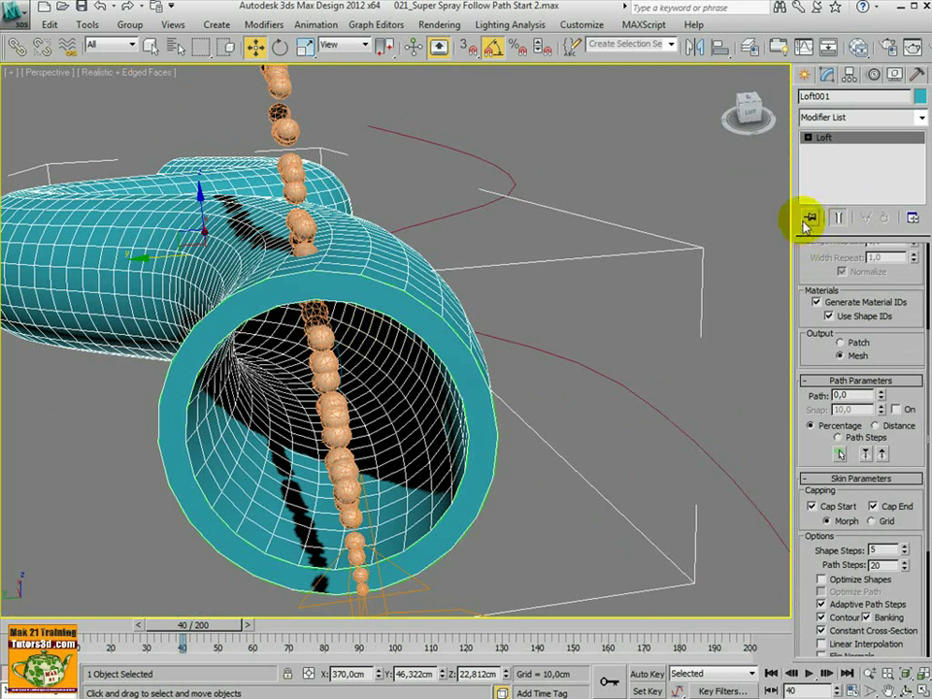
left_click(918, 117)
scroll(913, 179, "down", 2)
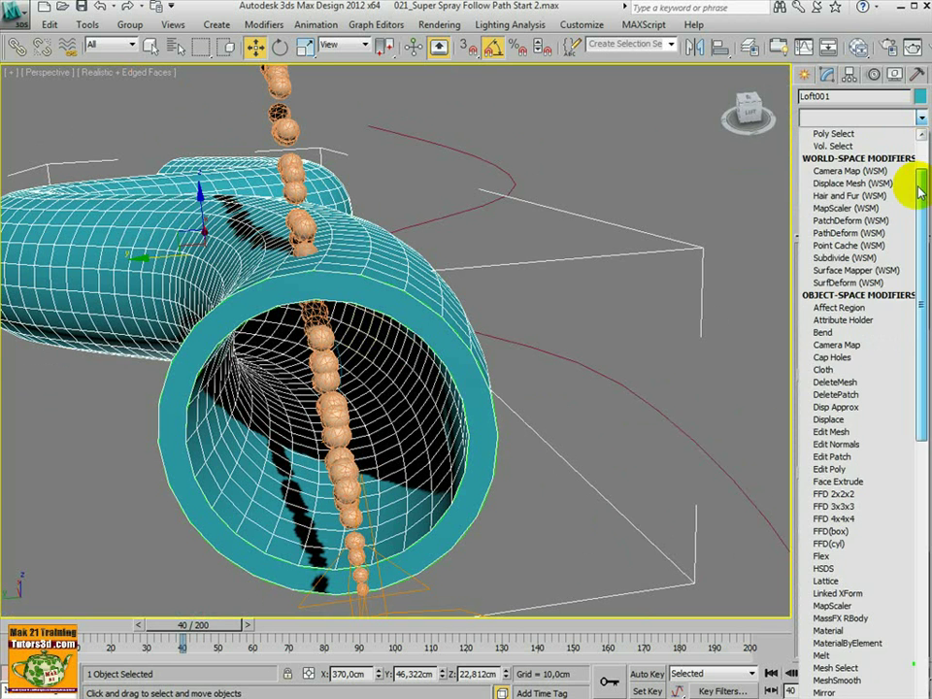
left_click_drag(918, 191, 920, 199)
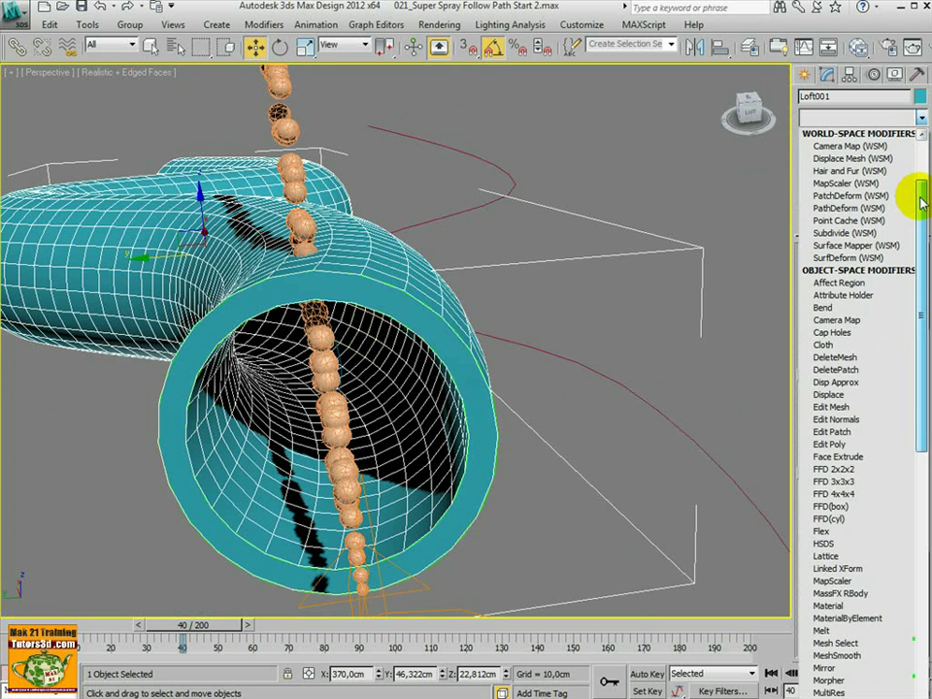
left_click(867, 444)
left_click(841, 375)
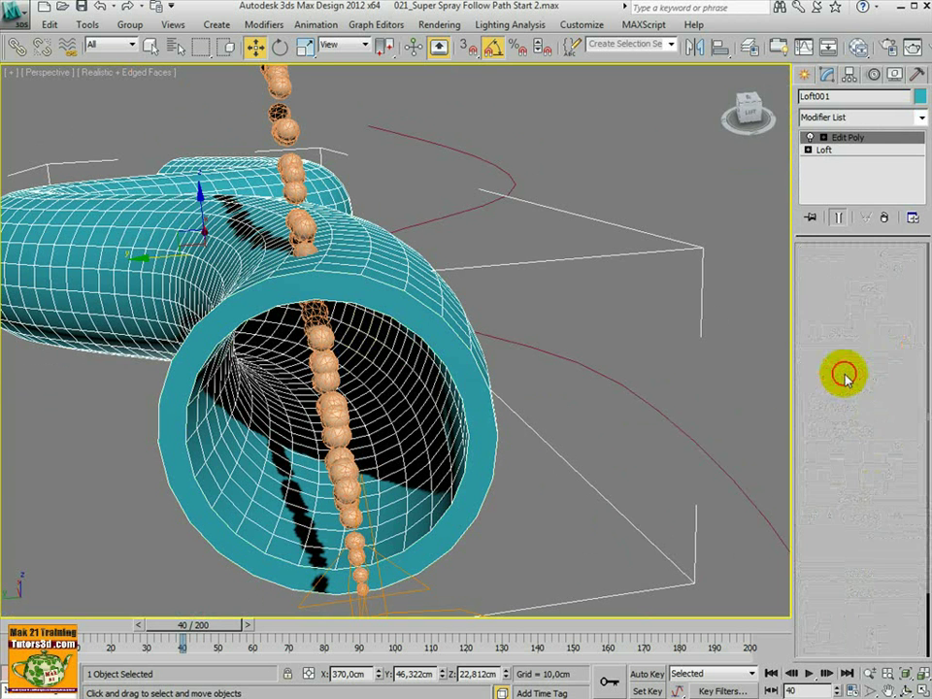
At Edge level, select a lengthwise edge on top of the tube and extend it to a full loop along the tube.
left_click(834, 217)
middle_click_drag(415, 454, 478, 441, "alt")
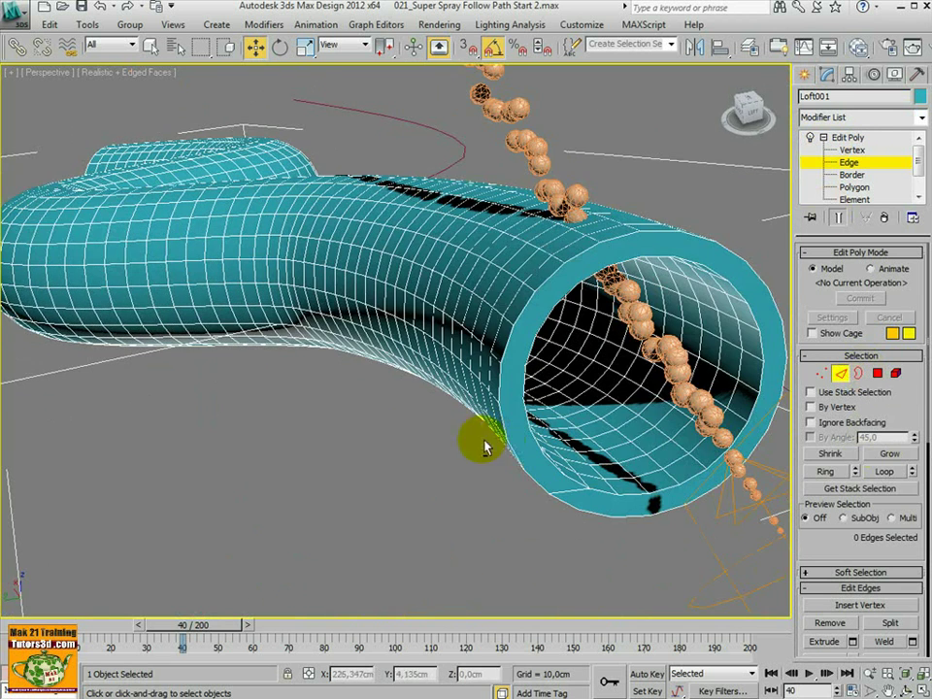
left_click(624, 438)
middle_click_drag(624, 448, 661, 472, "alt")
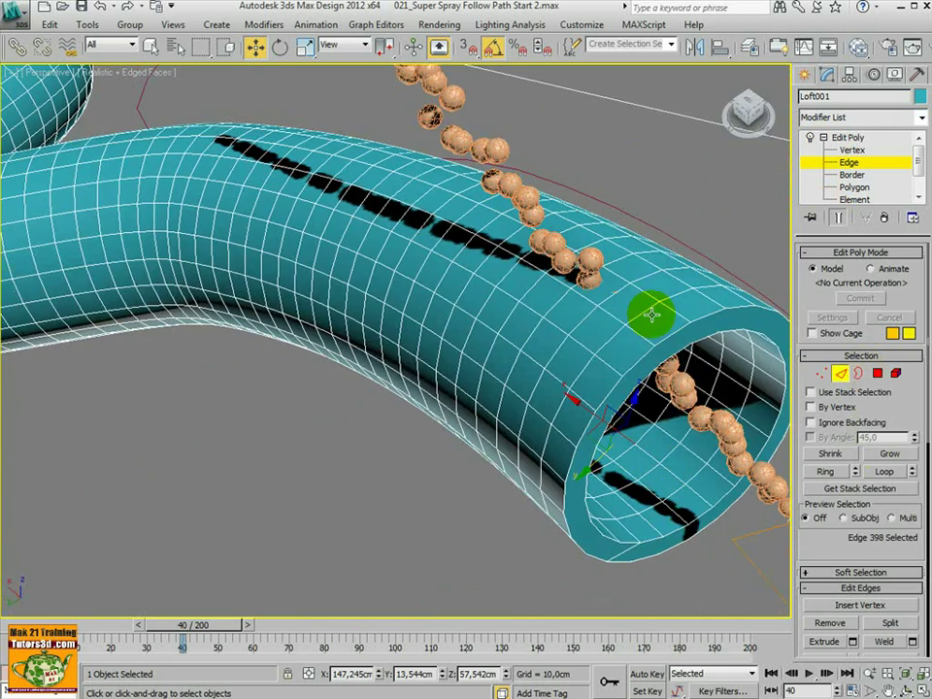
middle_click_drag(601, 333, 374, 364, "alt")
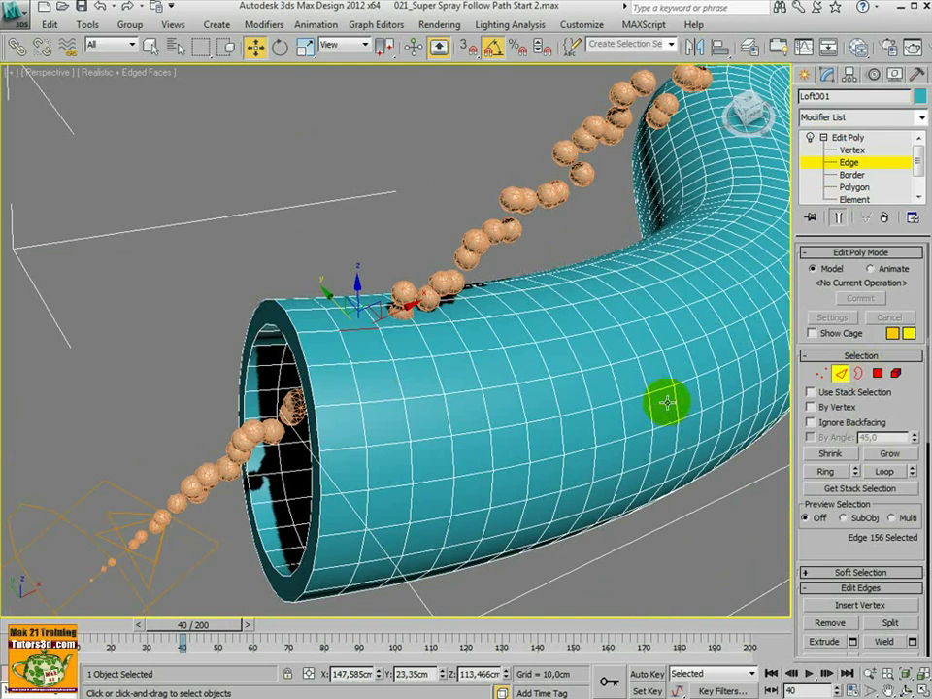
left_click(880, 472)
middle_click_drag(675, 430, 595, 408, "alt")
middle_click_drag(622, 389, 381, 441)
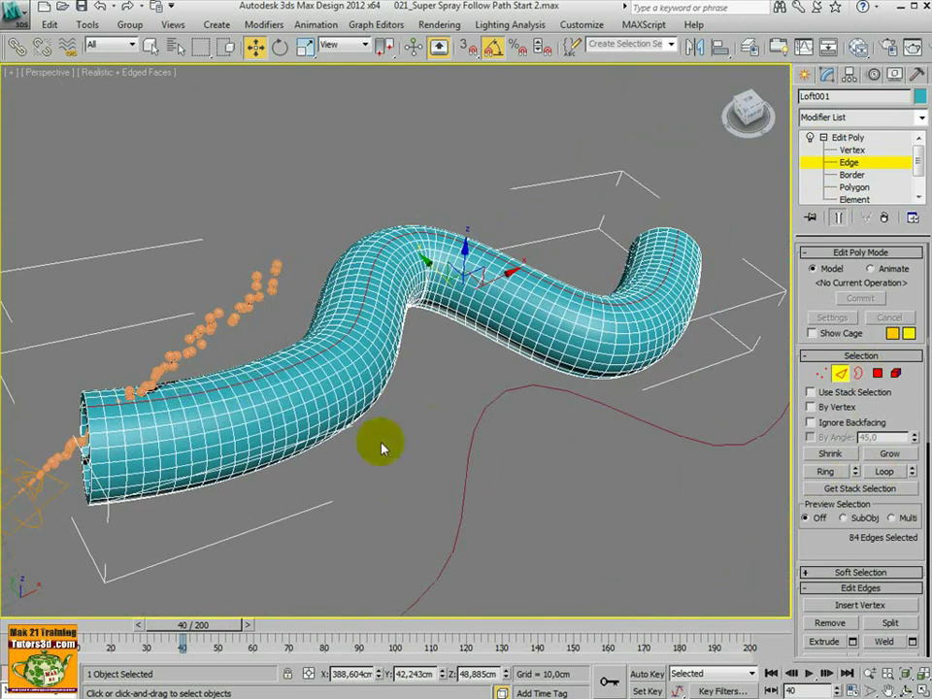
middle_click_drag(328, 400, 329, 447, "alt")
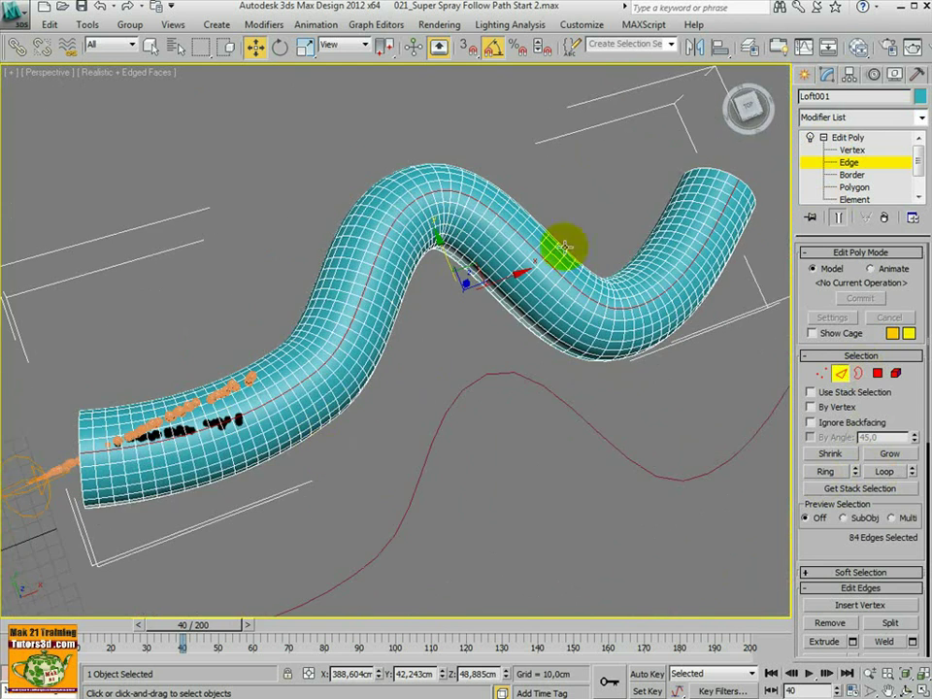
middle_click_drag(241, 461, 333, 379, "alt")
scroll(372, 401, "up", 3)
middle_click_drag(396, 404, 458, 396)
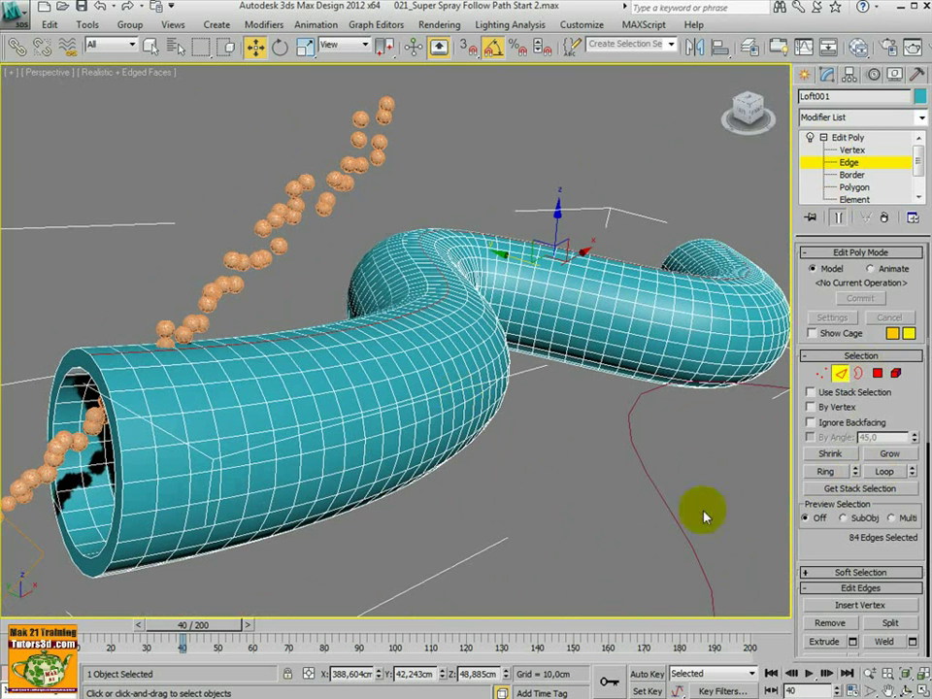
Create a Linear shape named Shape001 from the selected edge loop, leave edge editing and select the new shape.
scroll(815, 508, "down", 5)
scroll(813, 442, "down", 2)
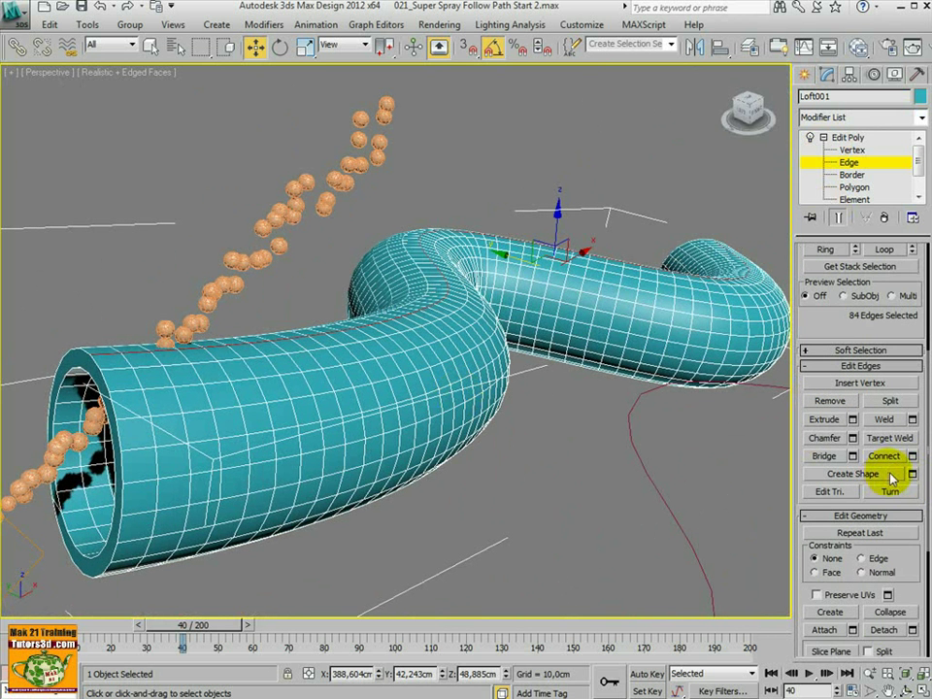
left_click(912, 475)
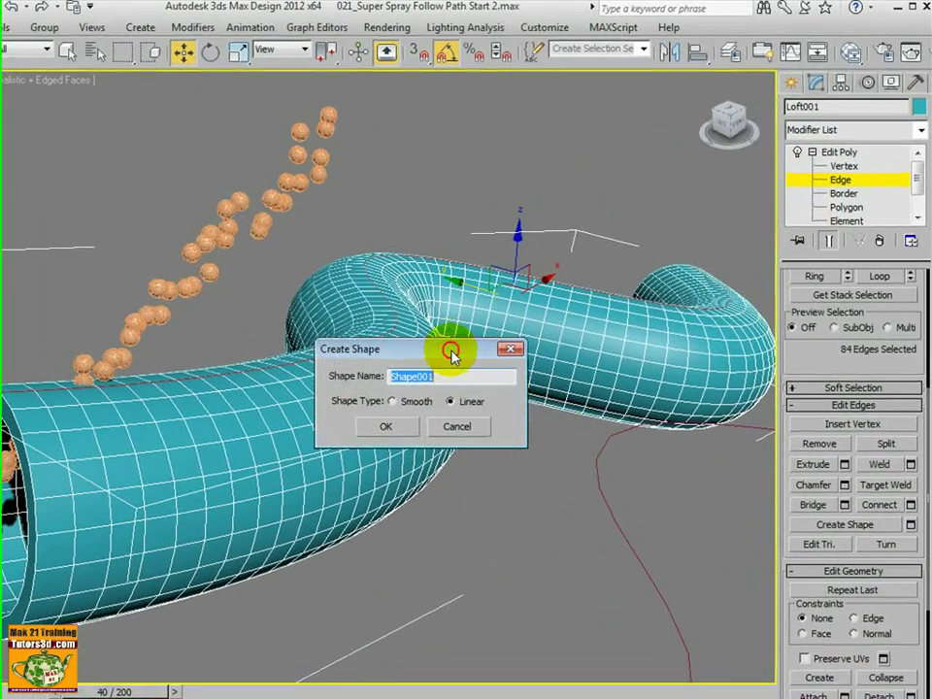
left_click_drag(495, 318, 620, 395)
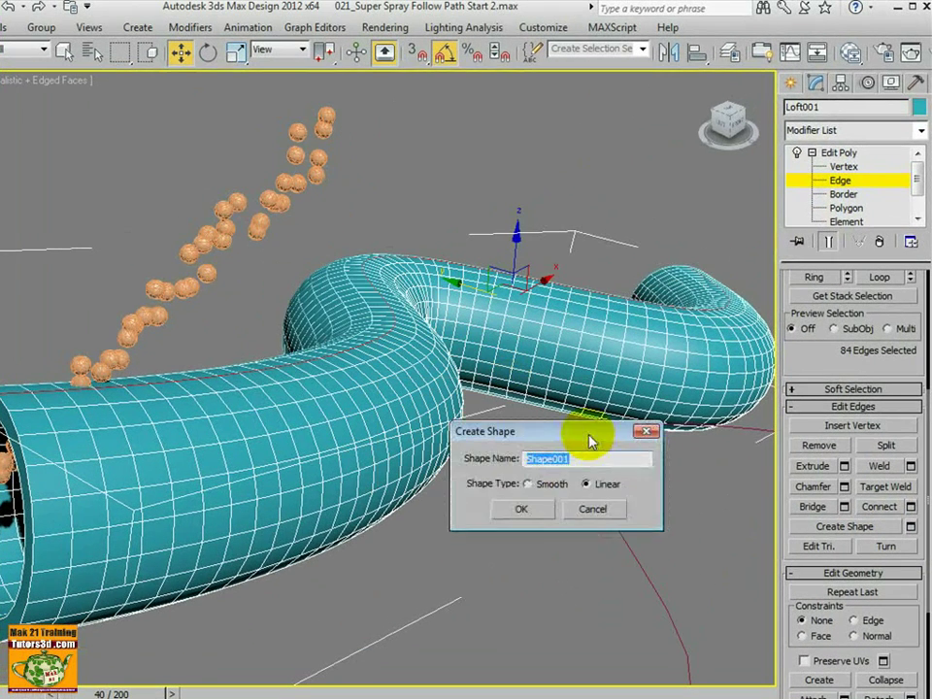
left_click_drag(589, 442, 619, 456)
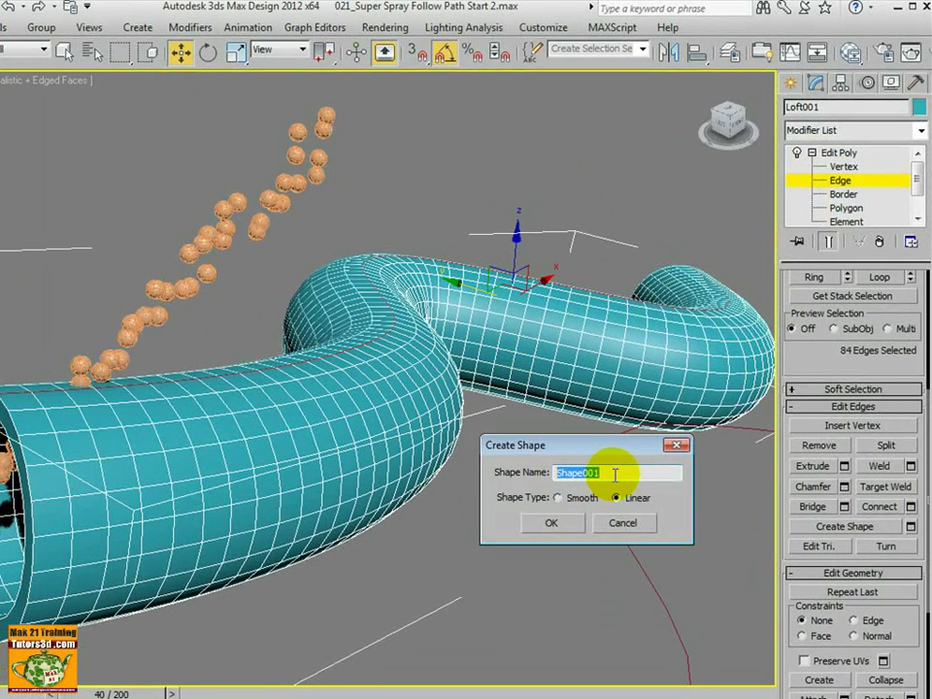
left_click(551, 524)
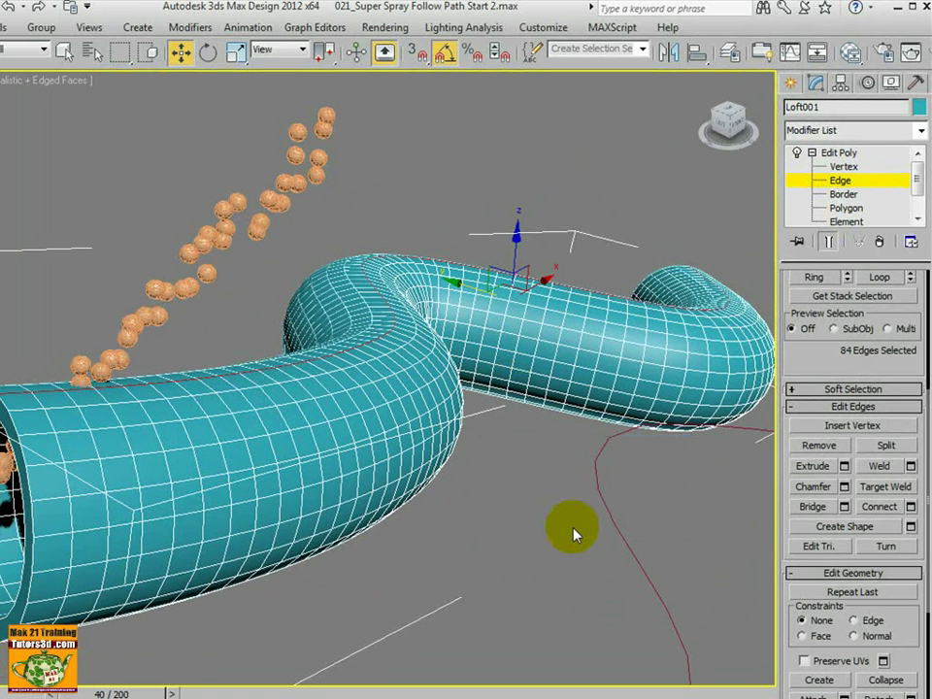
left_click(834, 152)
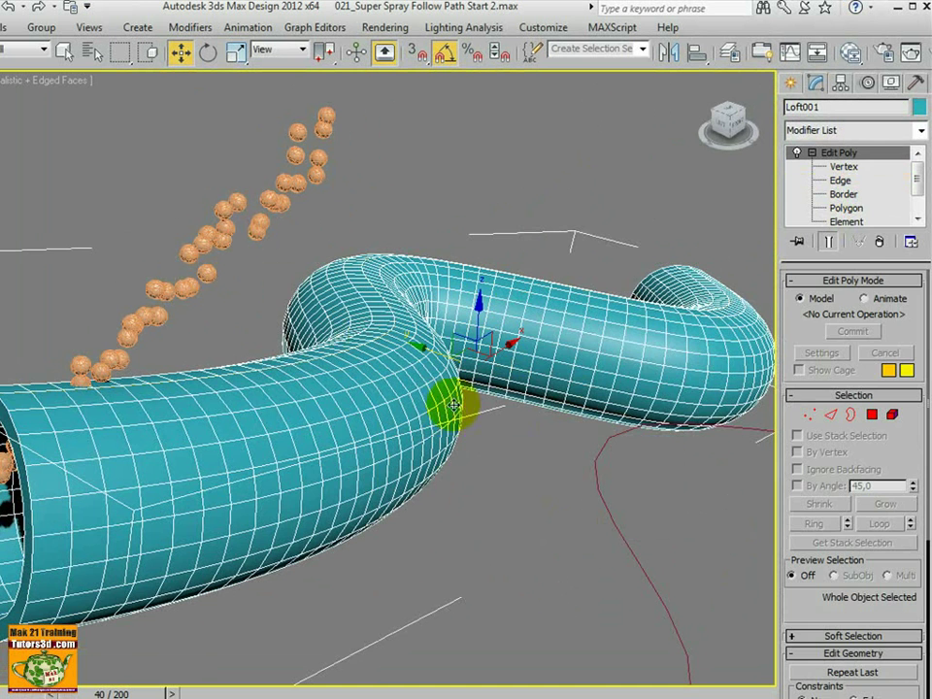
left_click(374, 336)
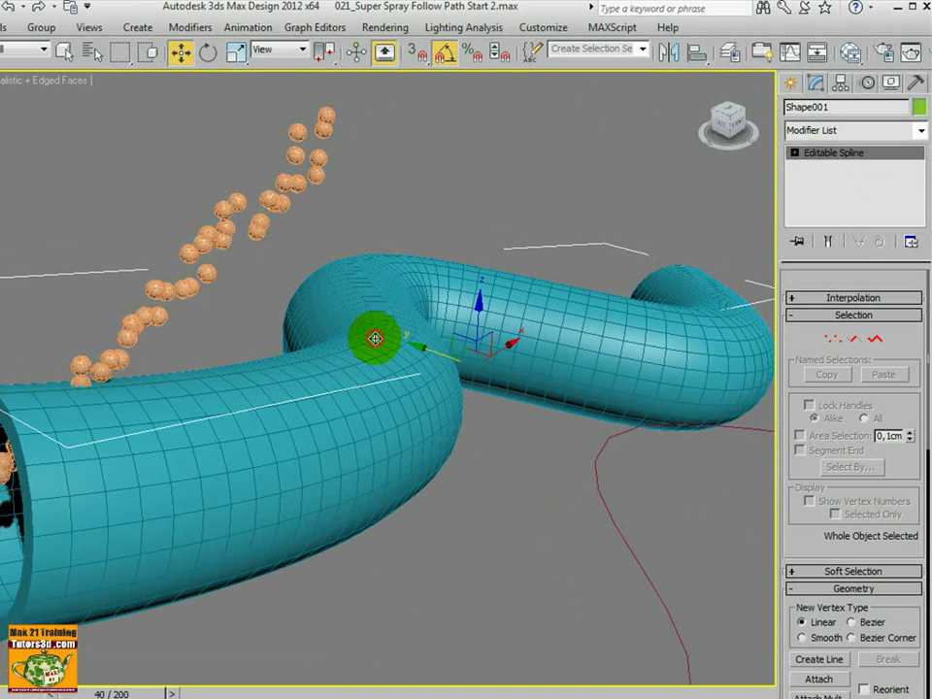
Clear the current selection and select Shape001 by name from the scene's object list.
left_click(375, 337)
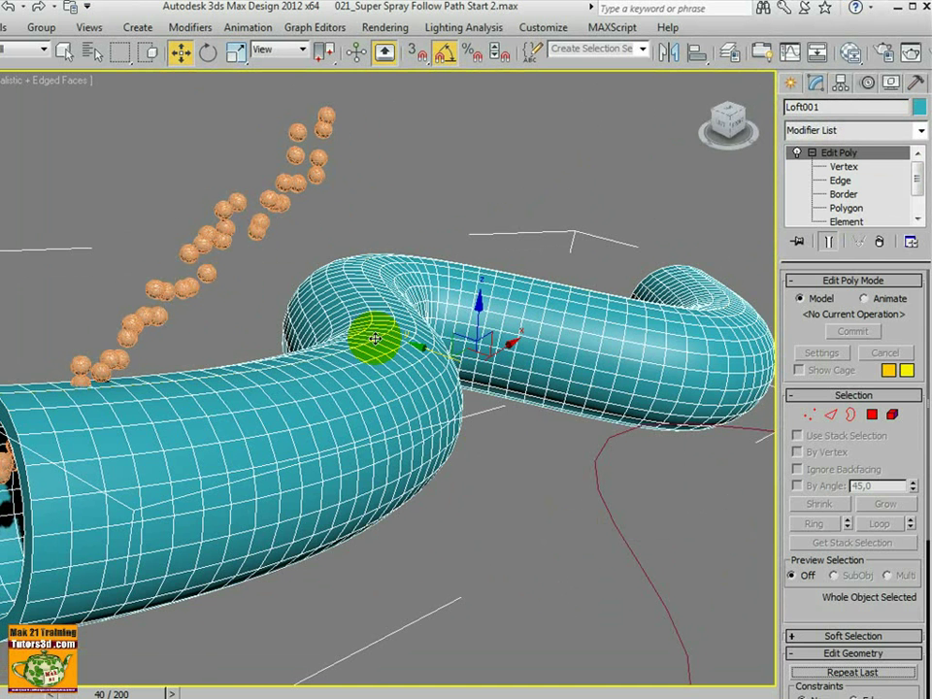
left_click(525, 500)
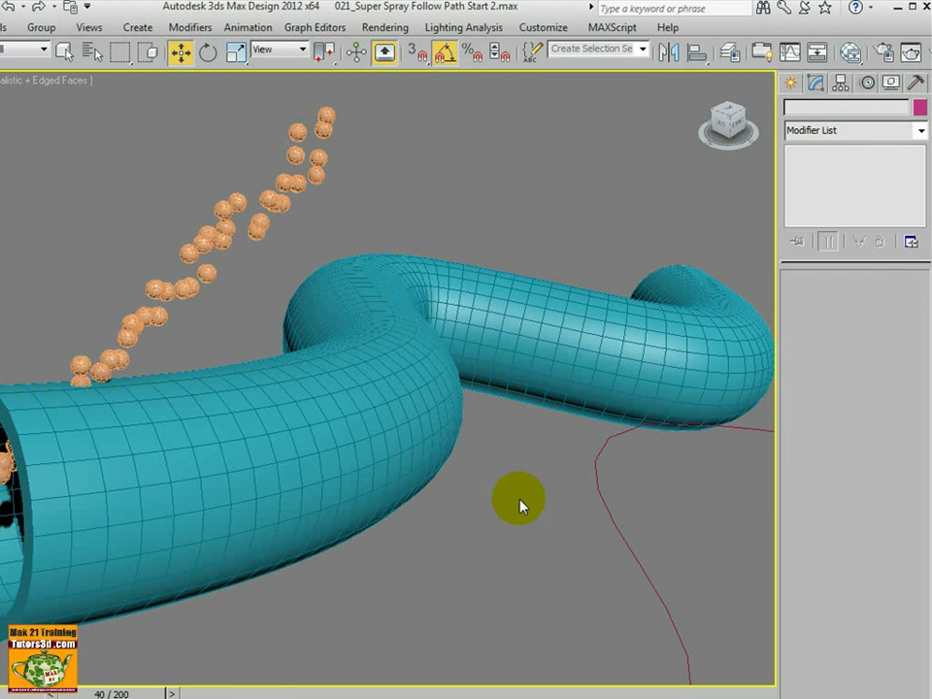
key("h")
left_click(83, 265)
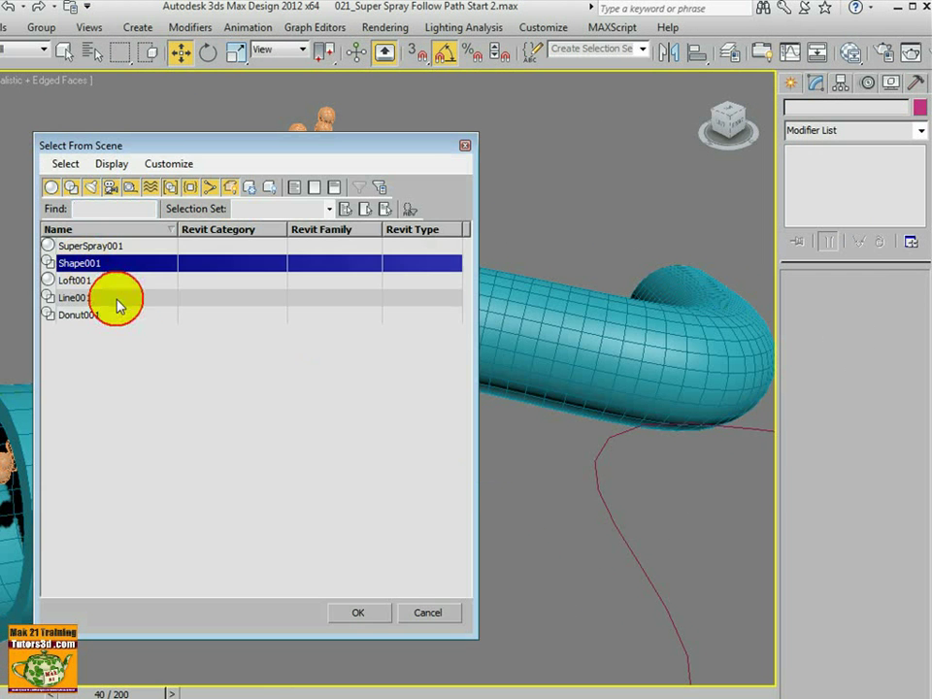
left_click(359, 611)
left_click_drag(491, 360, 483, 319)
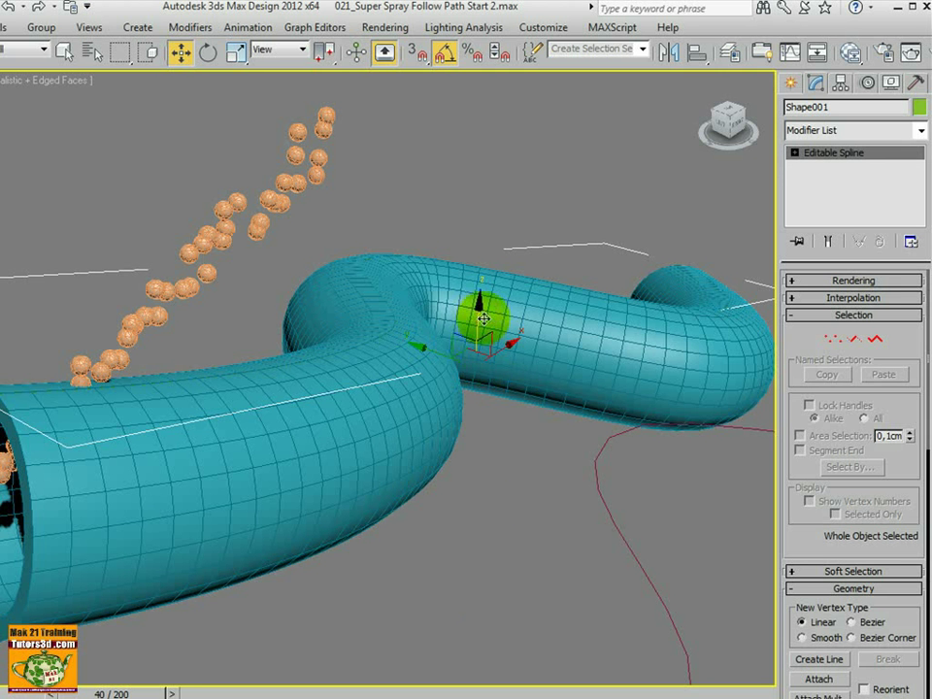
Give Shape001 a light blue-violet object color and lower it along Z into the tube's interior.
left_click(919, 107)
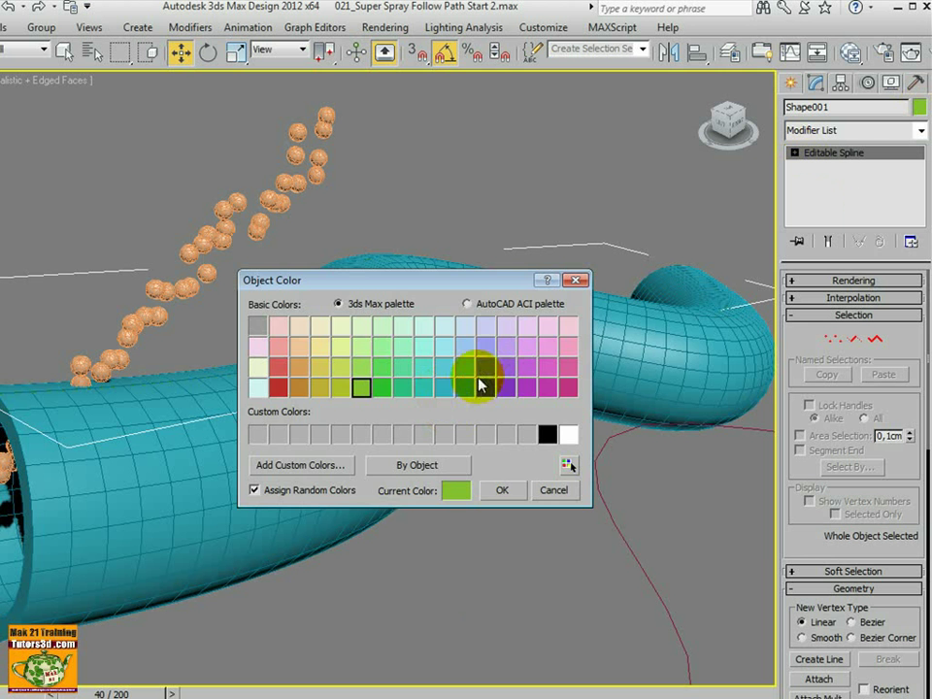
left_click(503, 490)
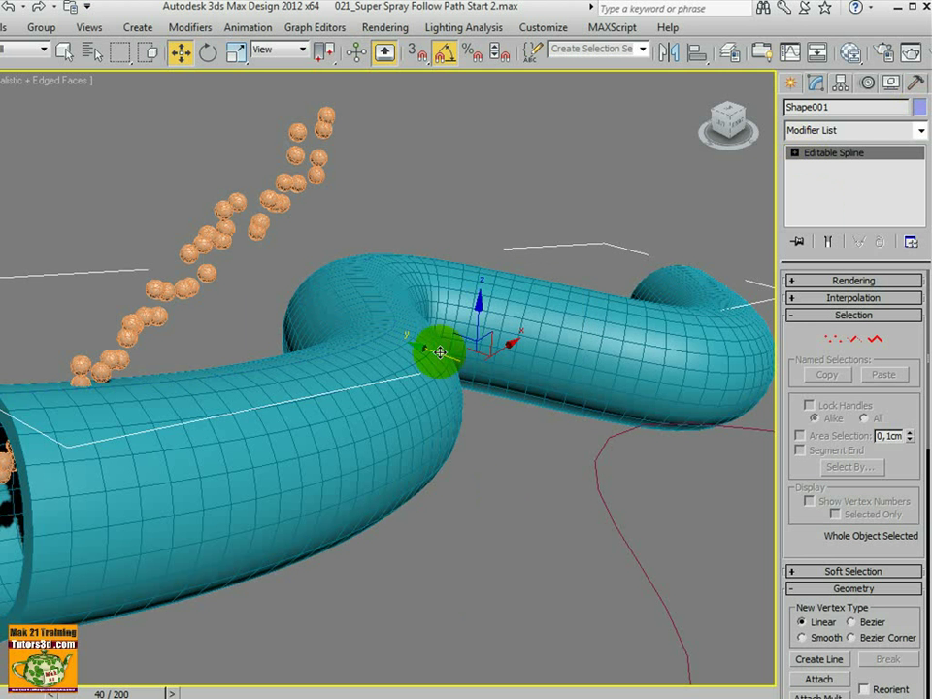
left_click_drag(476, 321, 472, 352)
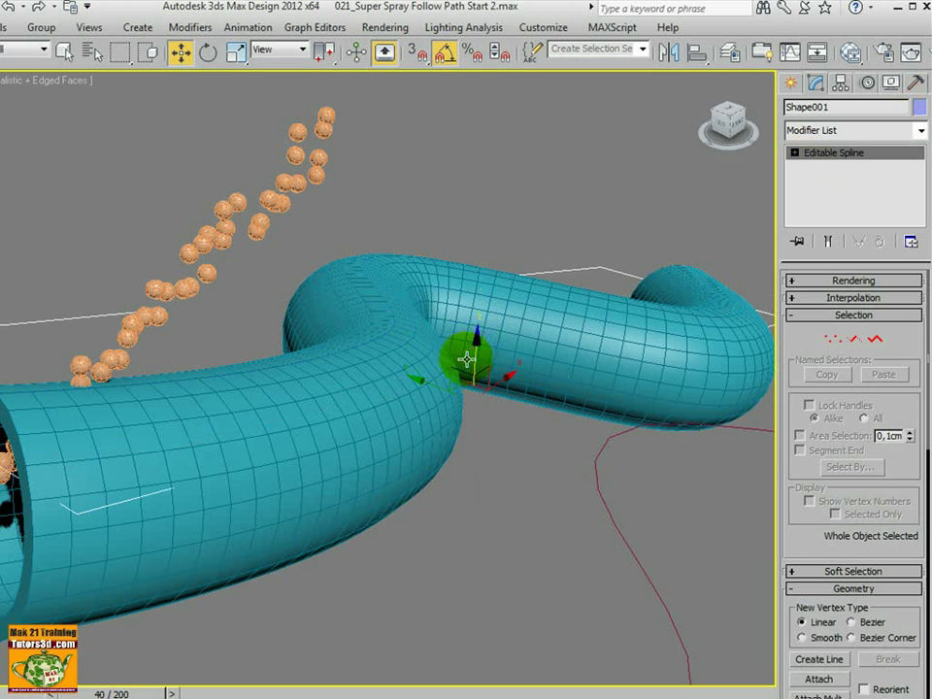
Change Shape001's object color to light purple so the path stands out inside the tube.
middle_click_drag(466, 360, 368, 405, "alt")
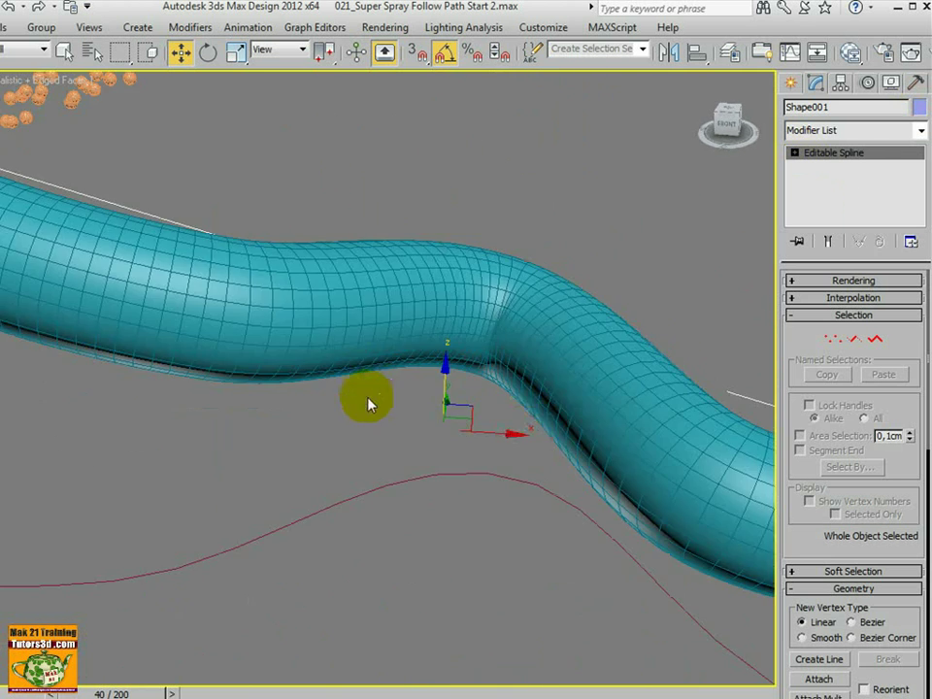
scroll(497, 418, "down", 5)
middle_click_drag(531, 446, 341, 398, "alt")
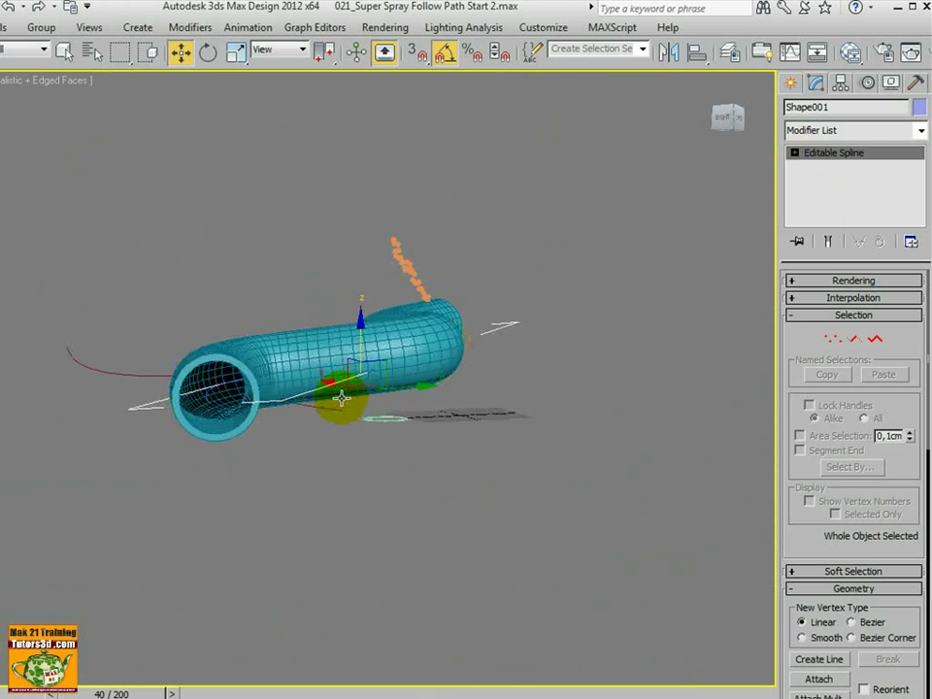
scroll(342, 398, "up", 10)
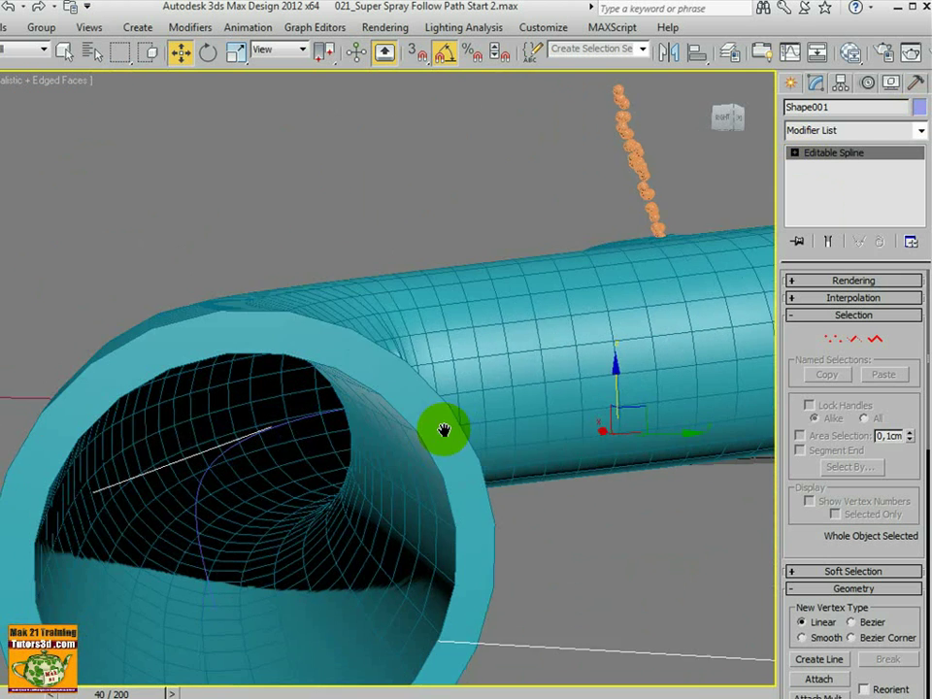
middle_click_drag(443, 429, 433, 422)
left_click(919, 107)
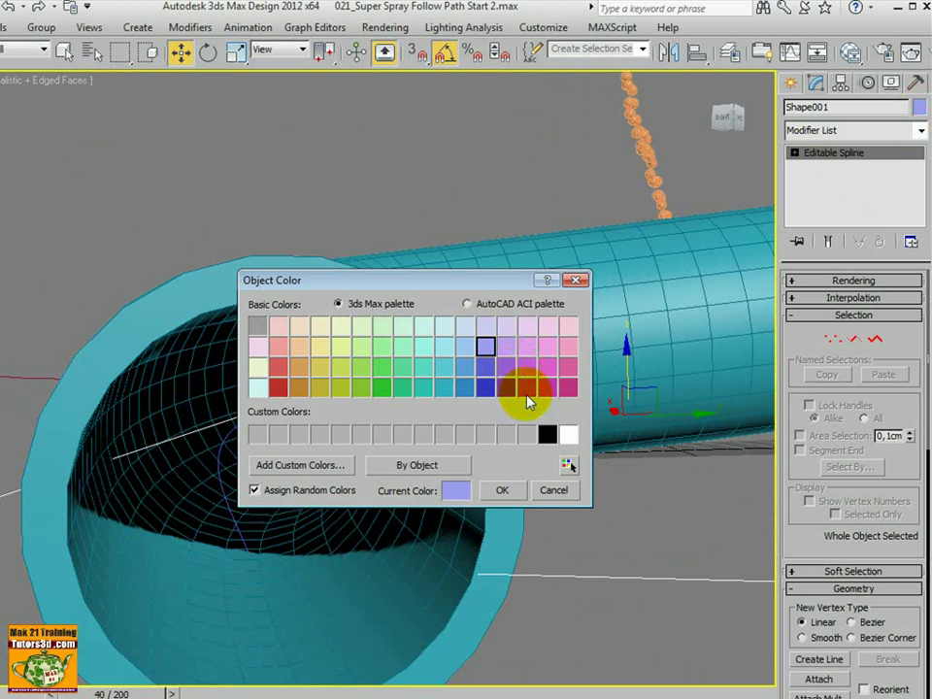
left_click(531, 346)
left_click(502, 489)
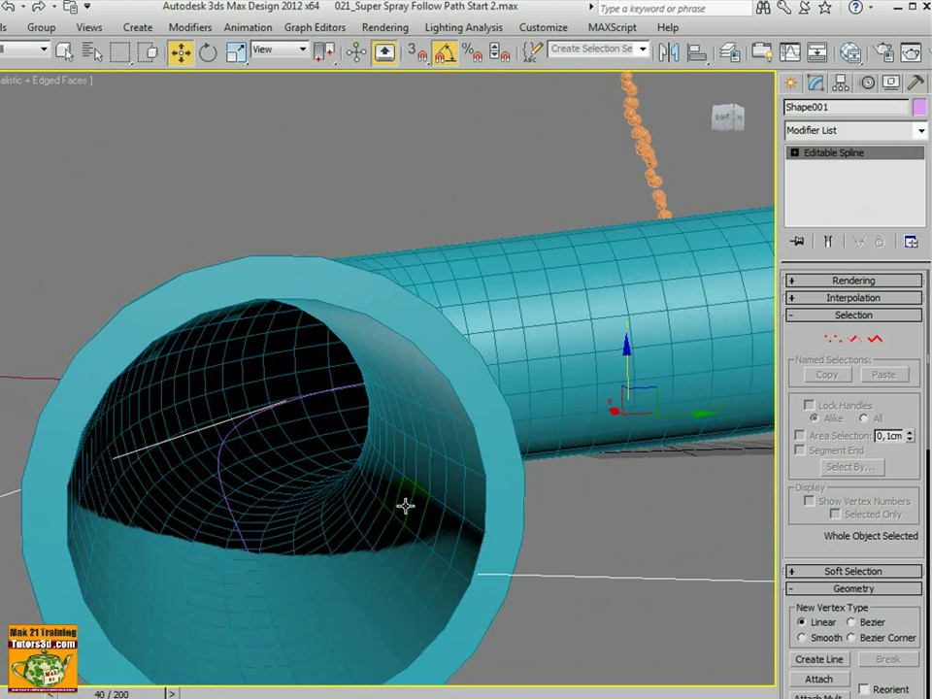
Create a Path Follow force space warp in the perspective view, below the tube's opening near the emitter.
middle_click_drag(406, 505, 364, 338, "alt")
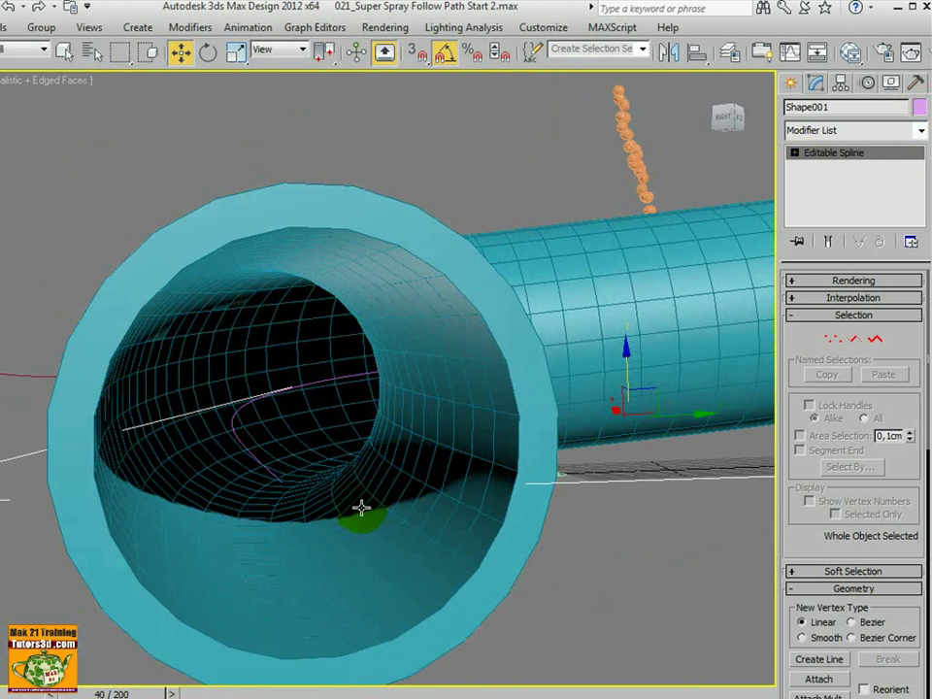
middle_click_drag(361, 508, 570, 488, "alt")
scroll(616, 546, "down", 3)
scroll(615, 546, "up", 3)
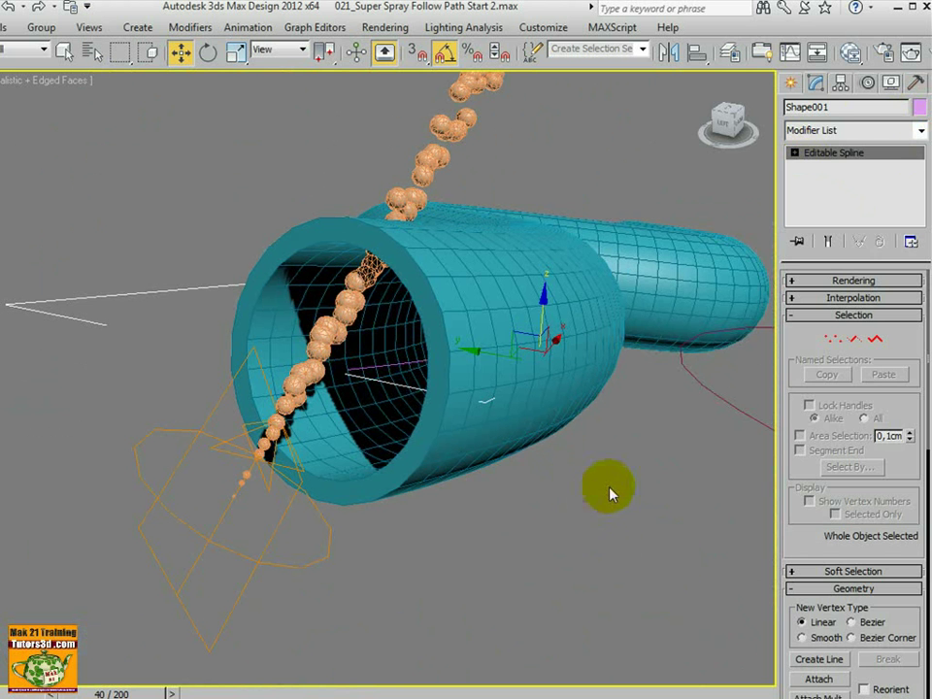
left_click(791, 82)
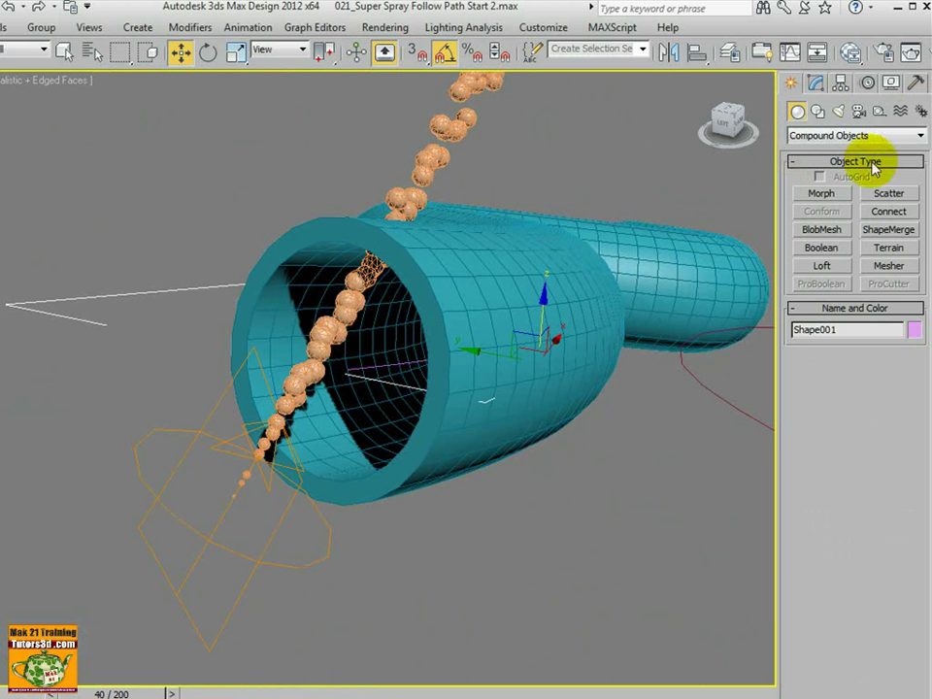
left_click(900, 111)
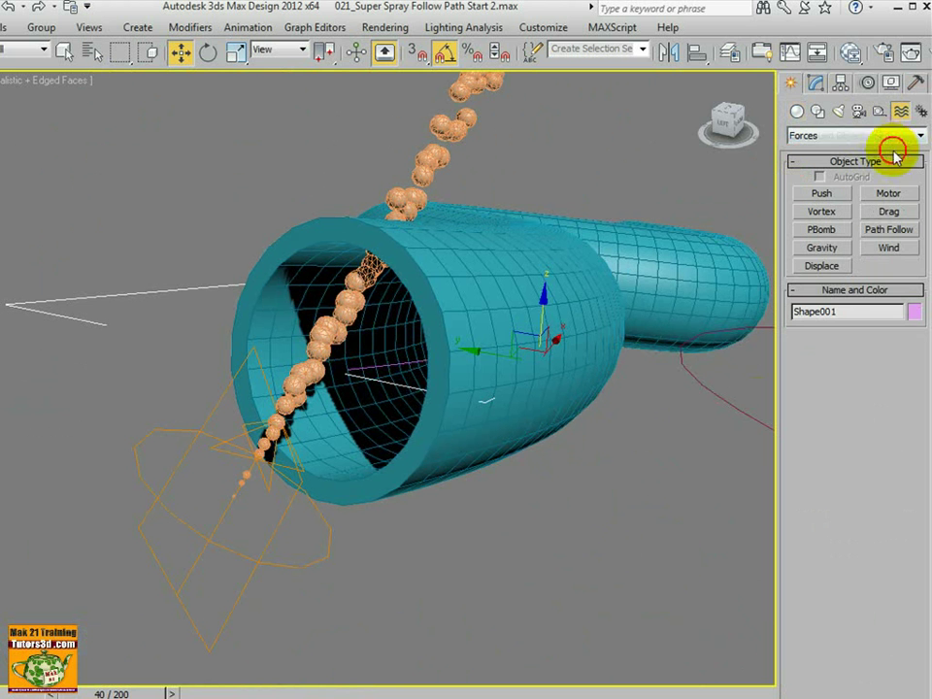
left_click(889, 230)
scroll(670, 461, "down", 3)
left_click_drag(276, 621, 308, 646)
middle_click_drag(367, 575, 349, 495)
Assign Shape001 inside the tube as the Path Follow space warp's path object.
left_click(827, 86)
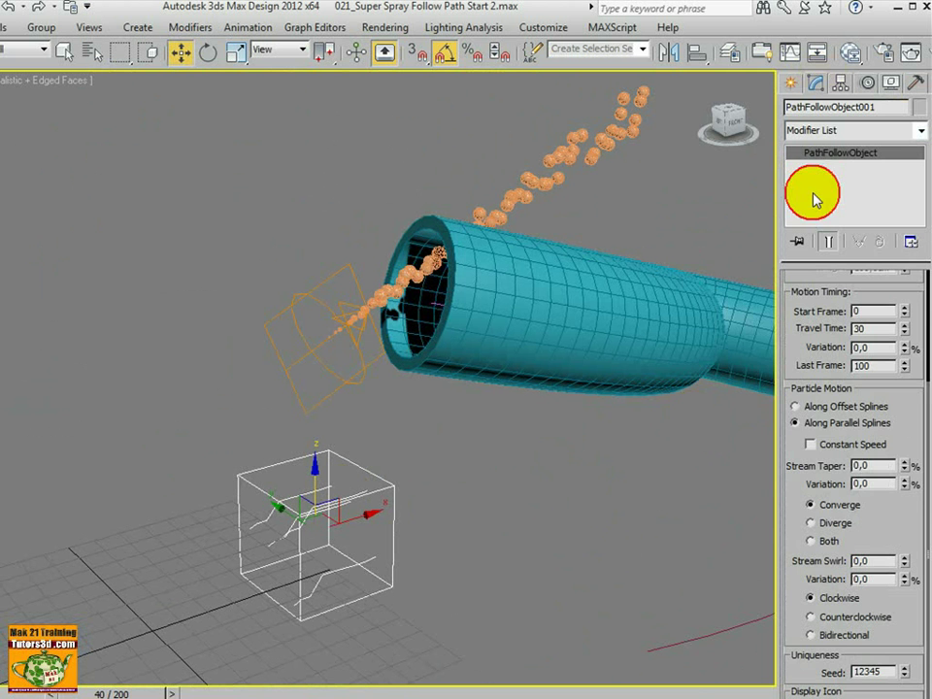
scroll(791, 401, "up", 5)
left_click(828, 378)
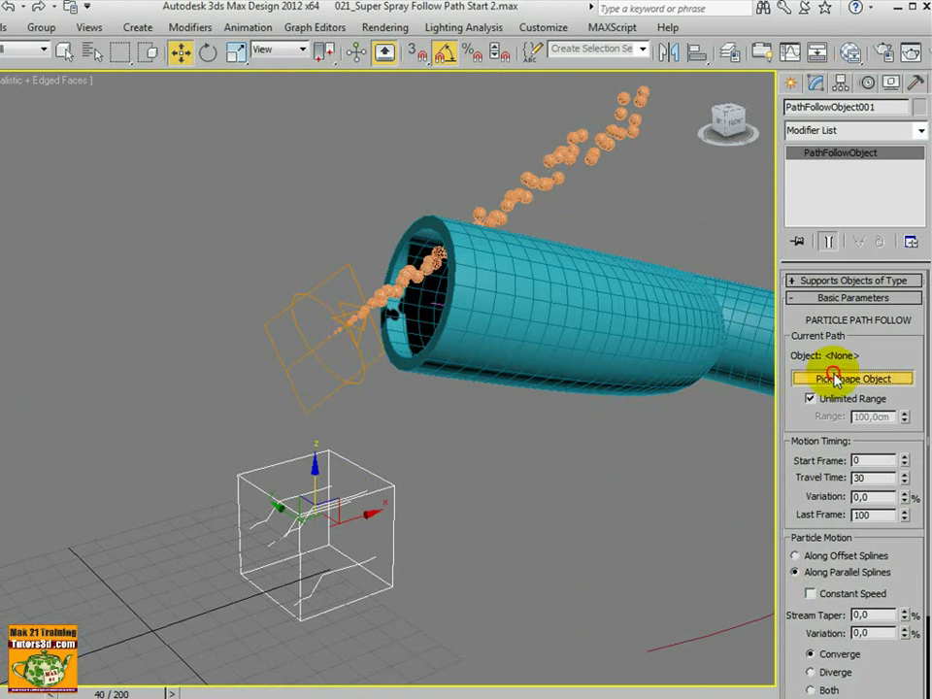
left_click(436, 303)
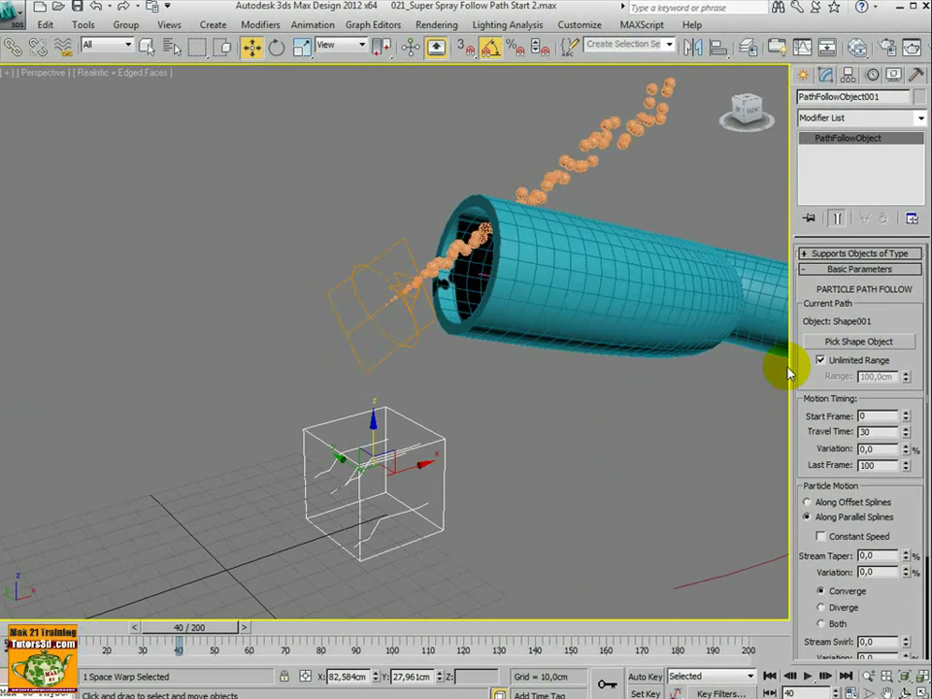
Bind the Super Spray emitter to the Path Follow space warp and display the warp's parameters.
middle_click_drag(512, 540, 464, 503)
left_click(67, 46)
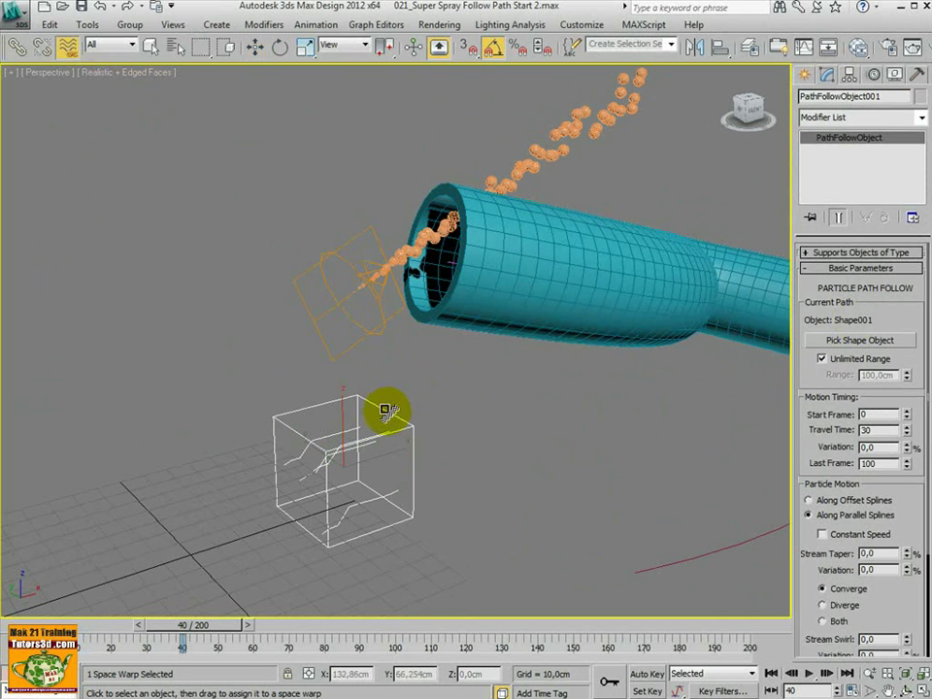
left_click_drag(373, 333, 376, 327)
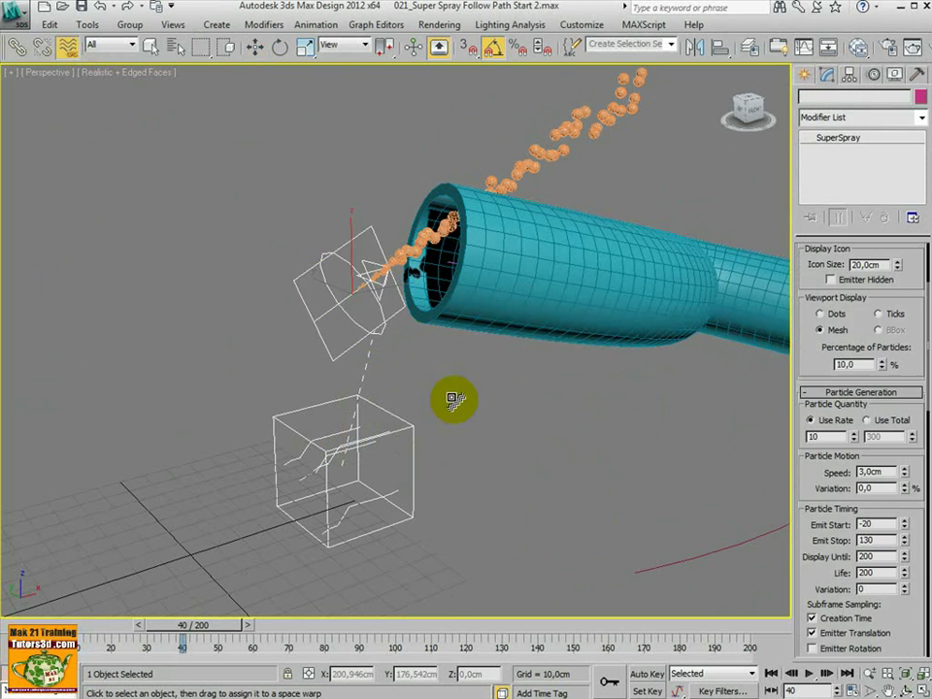
left_click(805, 75)
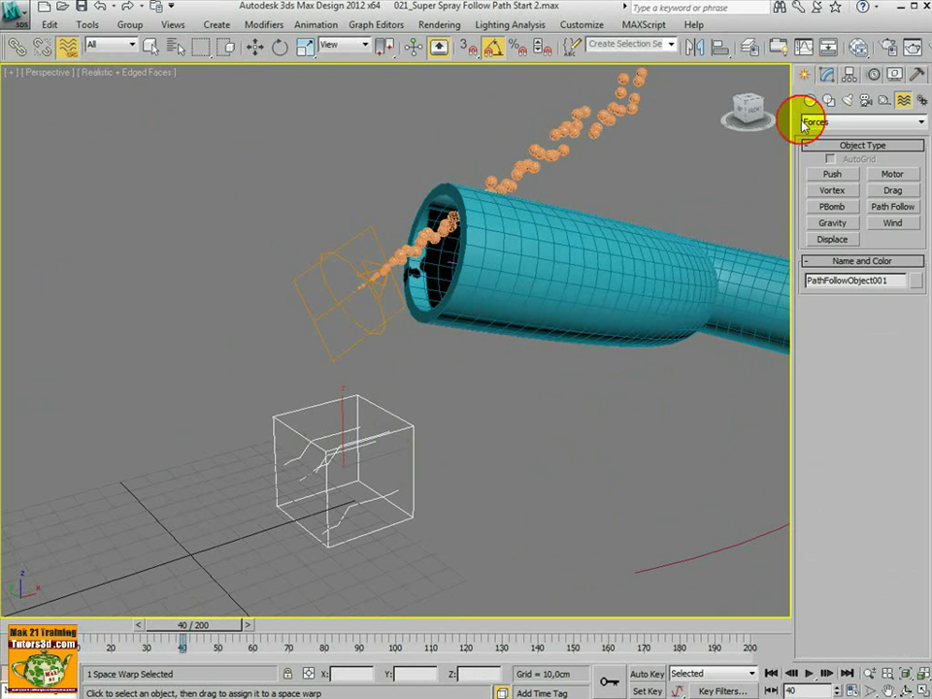
left_click(827, 76)
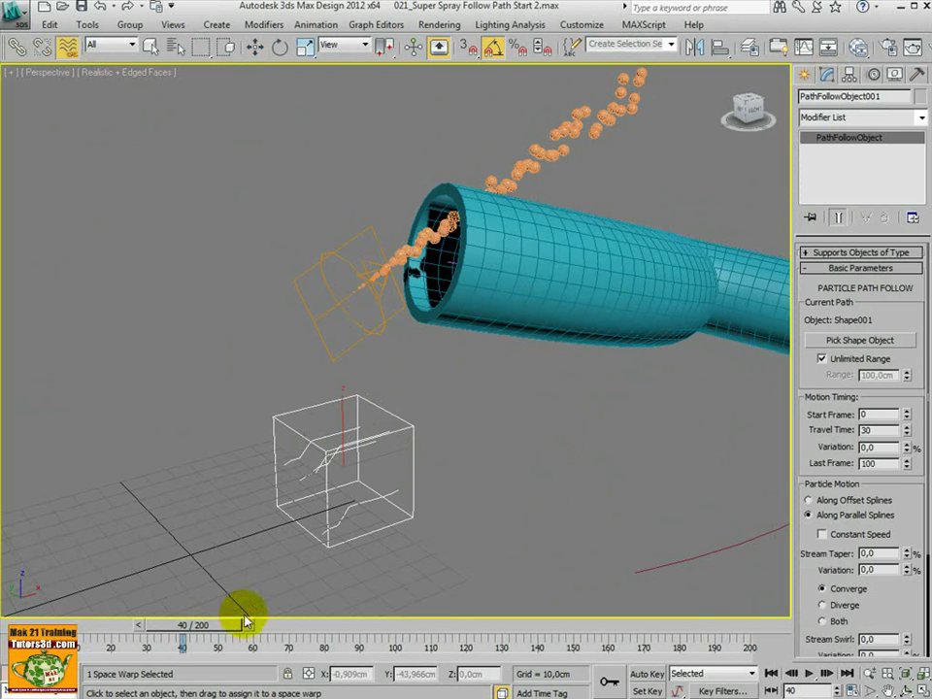
Scrub the animation to frame 69 and examine how the particles travel through the tube.
left_click_drag(189, 624, 139, 617)
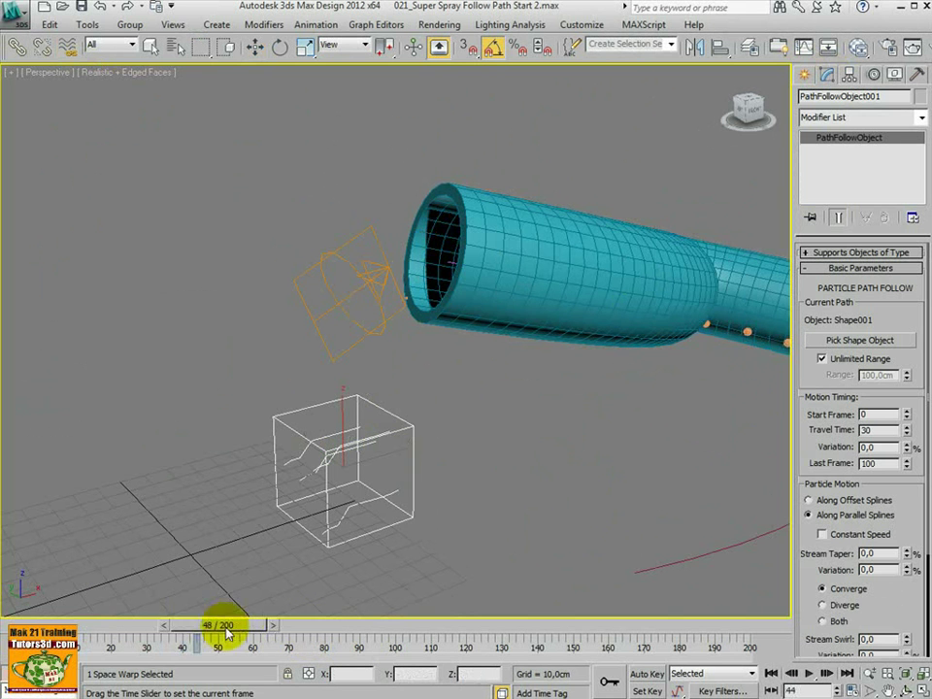
left_click_drag(226, 631, 297, 629)
middle_click_drag(523, 511, 565, 495)
scroll(470, 410, "up", 4)
middle_click_drag(470, 410, 458, 359)
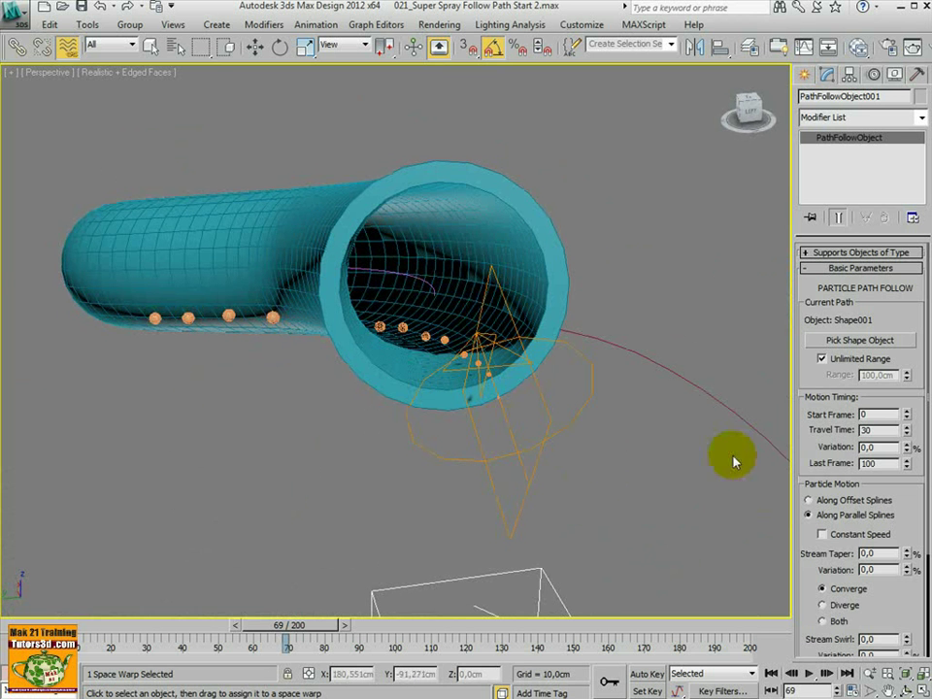
middle_click_drag(745, 497, 699, 486, "alt")
Set the Path Follow motion timing to Start Frame -50, Travel Time 200 and Last Frame 200.
left_click_drag(818, 408, 854, 357)
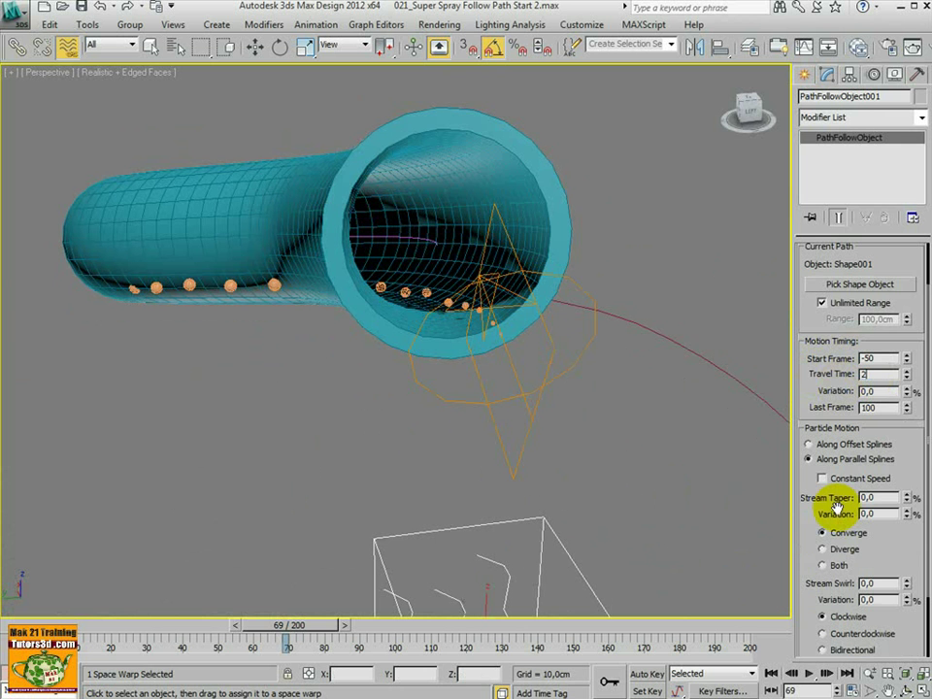
key("Return")
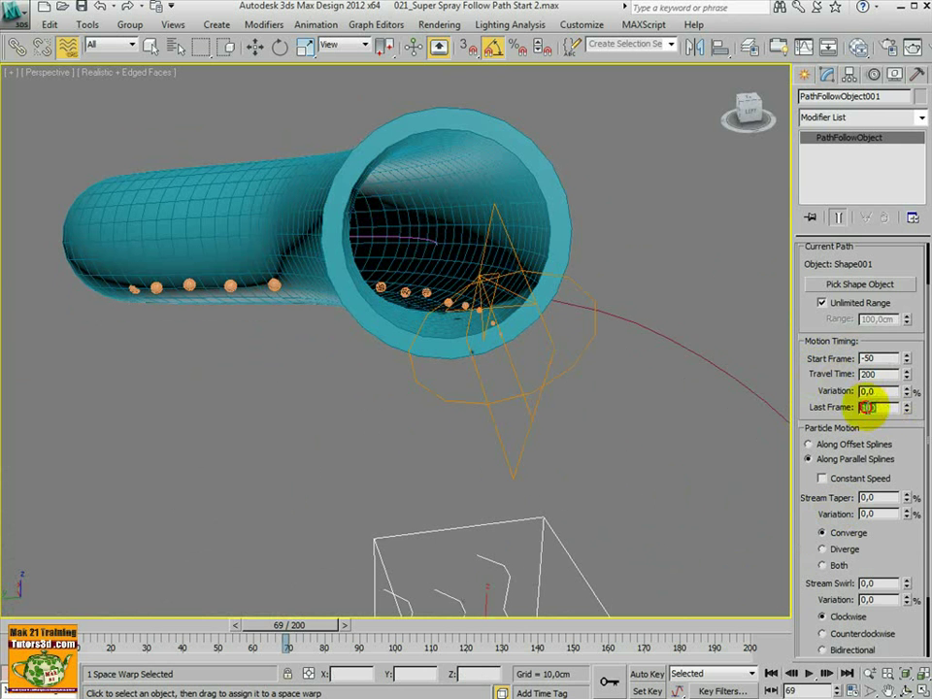
type("200")
key("Return")
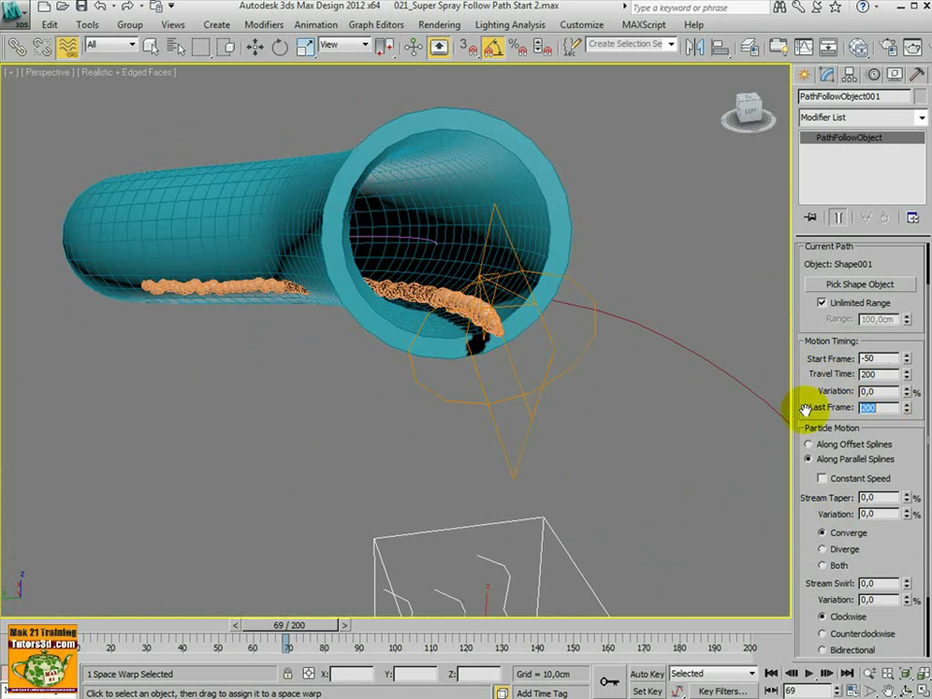
Advance the animation to frame 87, activate the Move tool and select the Super Spray emitter.
left_click_drag(307, 627, 369, 622)
middle_click_drag(556, 478, 499, 484, "alt")
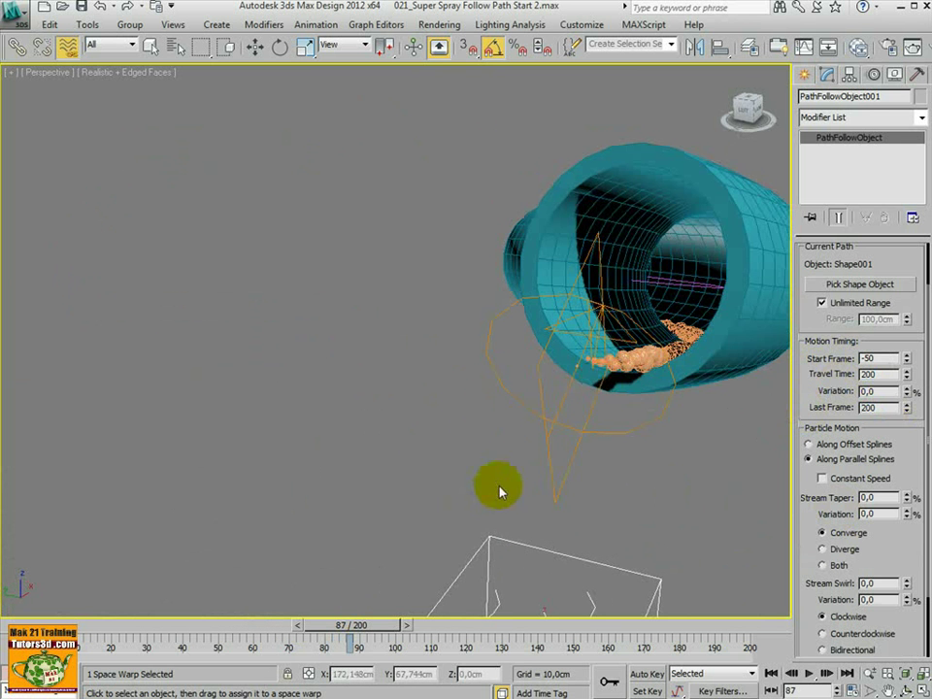
right_click(599, 391)
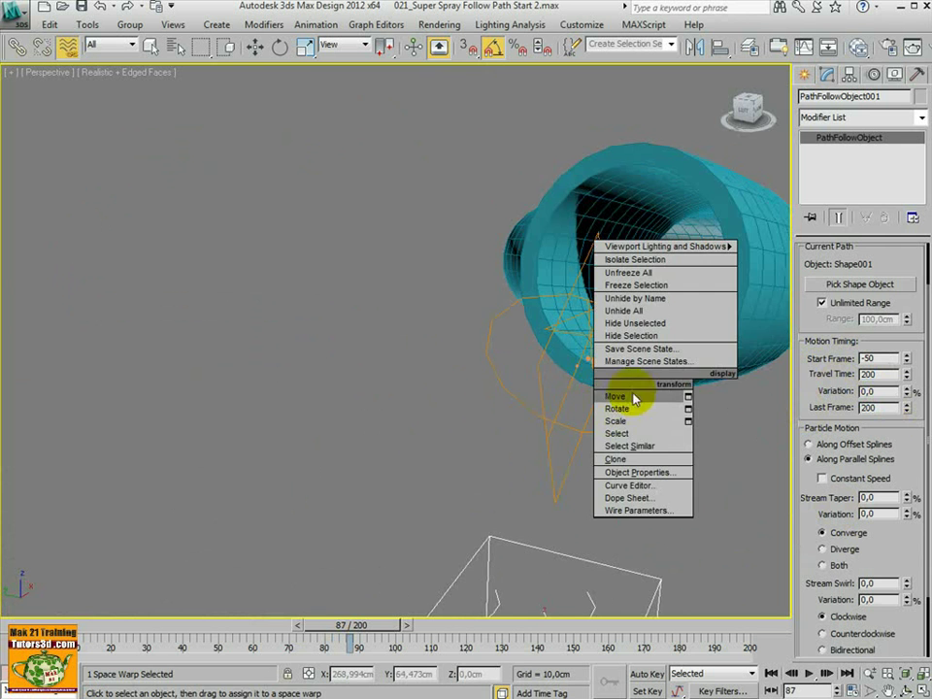
left_click(615, 396)
middle_click_drag(614, 396, 486, 293, "alt")
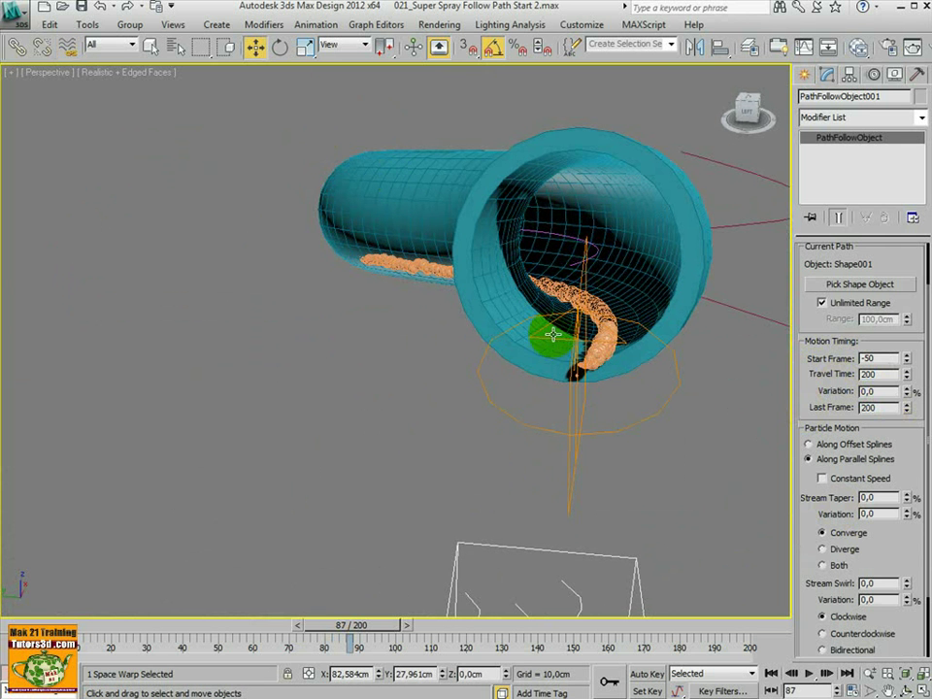
left_click(575, 392)
Raise the Super Spray emitter to about 94.1 cm in Z and shift it to about 24.9 cm in Y.
middle_click_drag(583, 333, 437, 320, "alt")
mouse_move(406, 306)
left_mouse_down()
mouse_move(405, 272)
mouse_move(407, 297)
left_mouse_up()
middle_click_drag(408, 297, 468, 274, "alt")
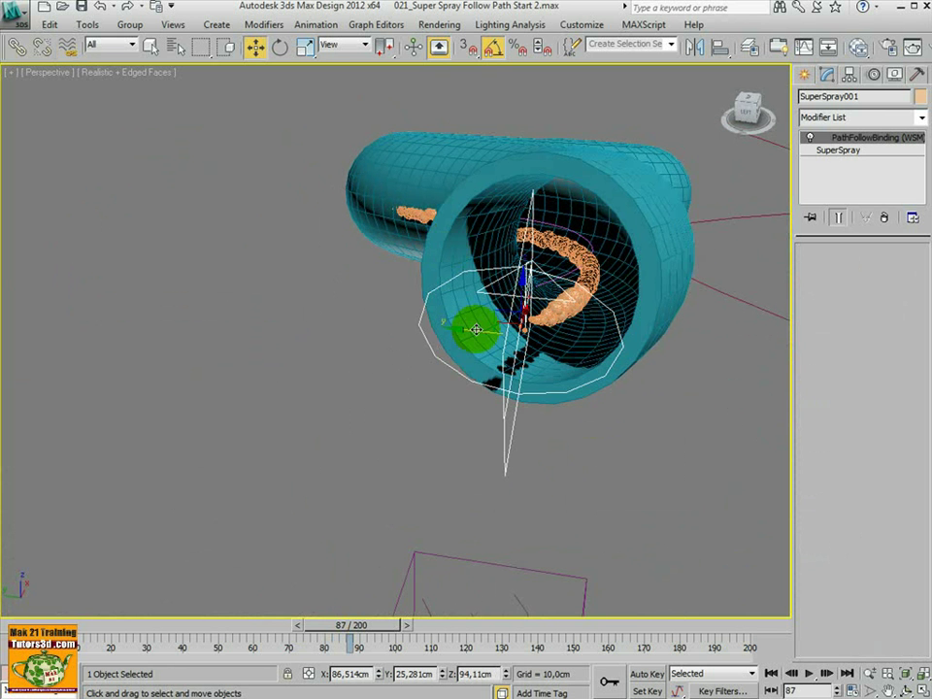
left_click_drag(475, 329, 476, 329)
middle_click_drag(475, 328, 493, 360, "alt")
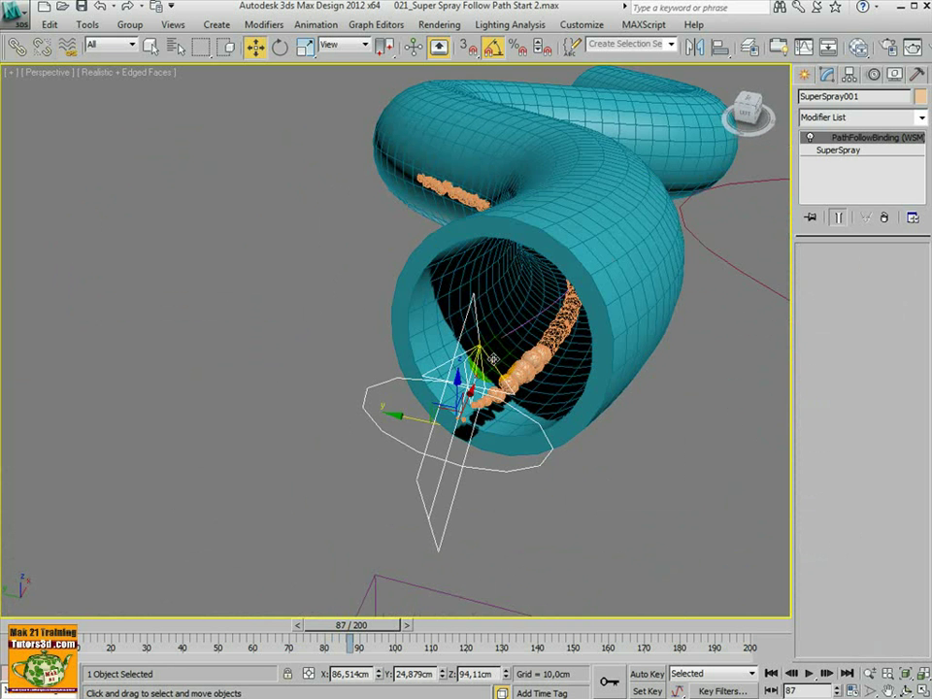
Shift the Super Spray emitter along X to about 95.5 cm, further into the tube's opening.
left_click_drag(468, 393, 474, 376)
mouse_move(475, 376)
middle_mouse_down("alt")
mouse_move(510, 357)
mouse_move(499, 344)
mouse_move(476, 380)
middle_mouse_up("alt")
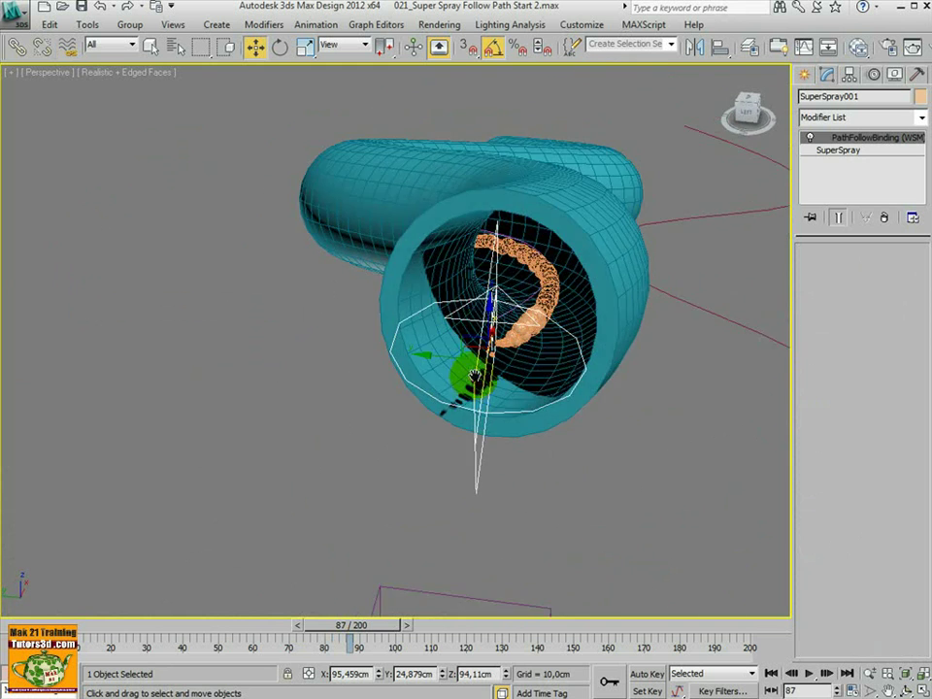
scroll(495, 387, "up", 6)
scroll(557, 453, "down", 8)
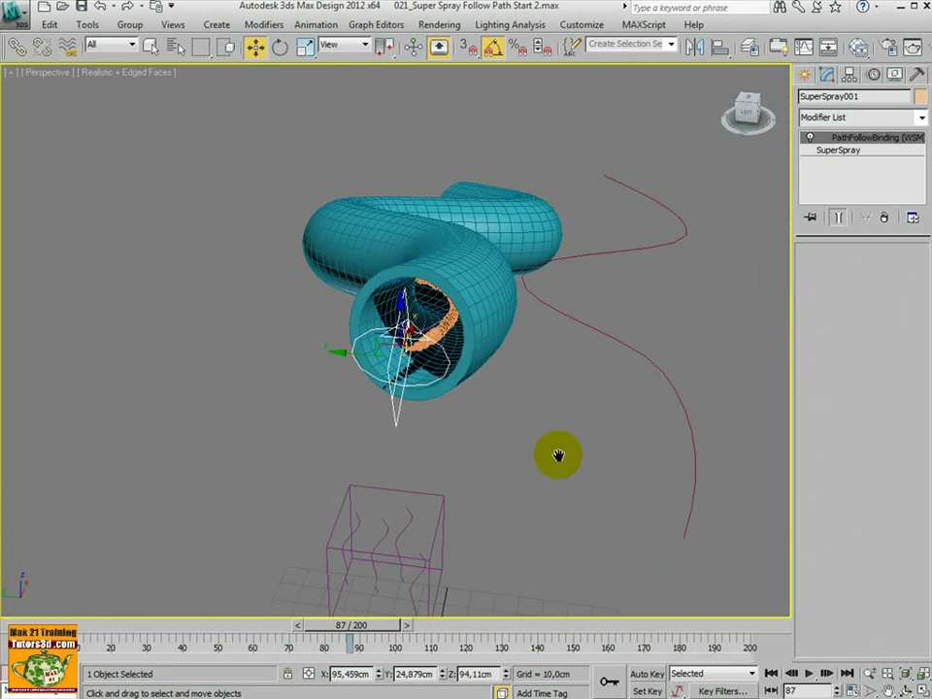
Select the lofted tube and try the see-through display on it.
left_click(442, 511)
middle_click_drag(448, 517, 430, 466, "alt")
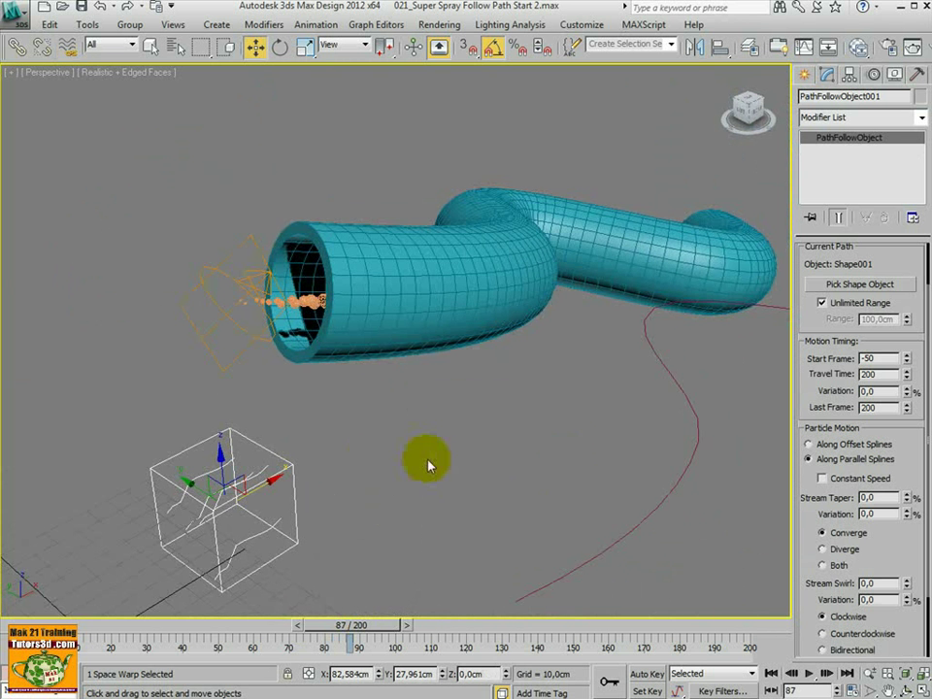
mouse_move(544, 373)
middle_mouse_down("alt")
mouse_move(478, 297)
mouse_move(627, 395)
mouse_move(787, 336)
mouse_move(678, 395)
mouse_move(499, 404)
mouse_move(501, 354)
mouse_move(521, 343)
mouse_move(534, 350)
mouse_move(553, 329)
mouse_move(528, 348)
mouse_move(558, 378)
mouse_move(545, 370)
mouse_move(728, 250)
middle_mouse_up("alt")
left_click(478, 297)
key("alt+x")
key("alt+x")
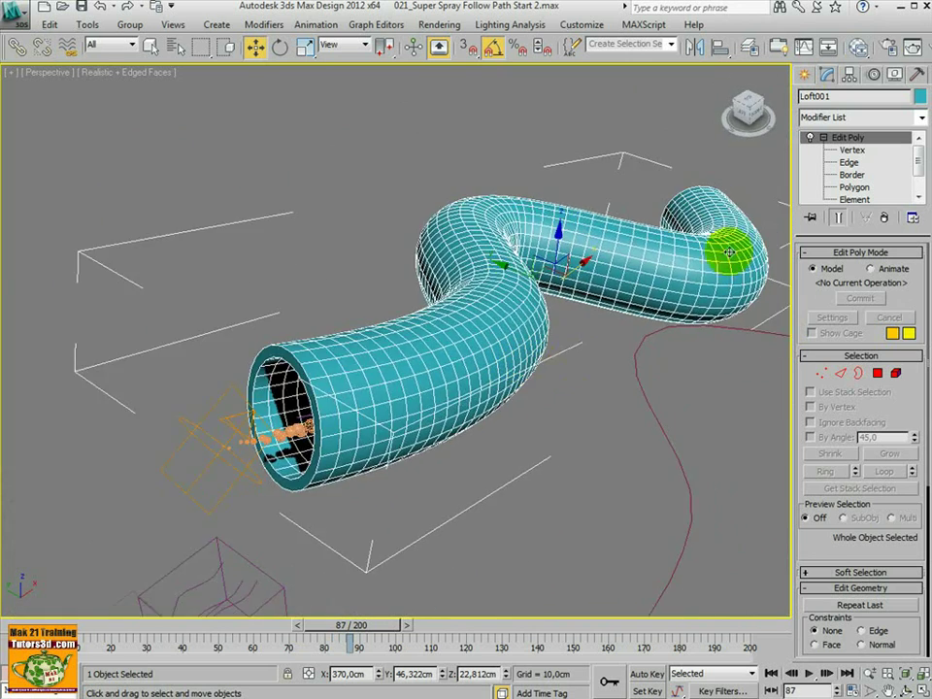
Open the Slate Material Editor, add a Standard material with an enlarged preview and show its parameters.
left_click(858, 49)
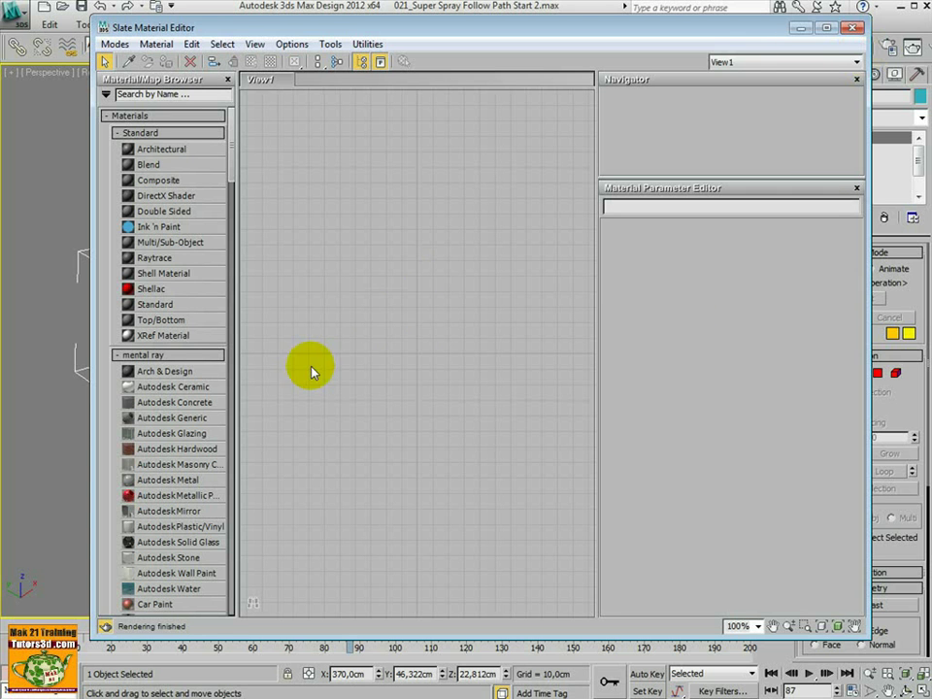
left_click_drag(171, 305, 374, 213)
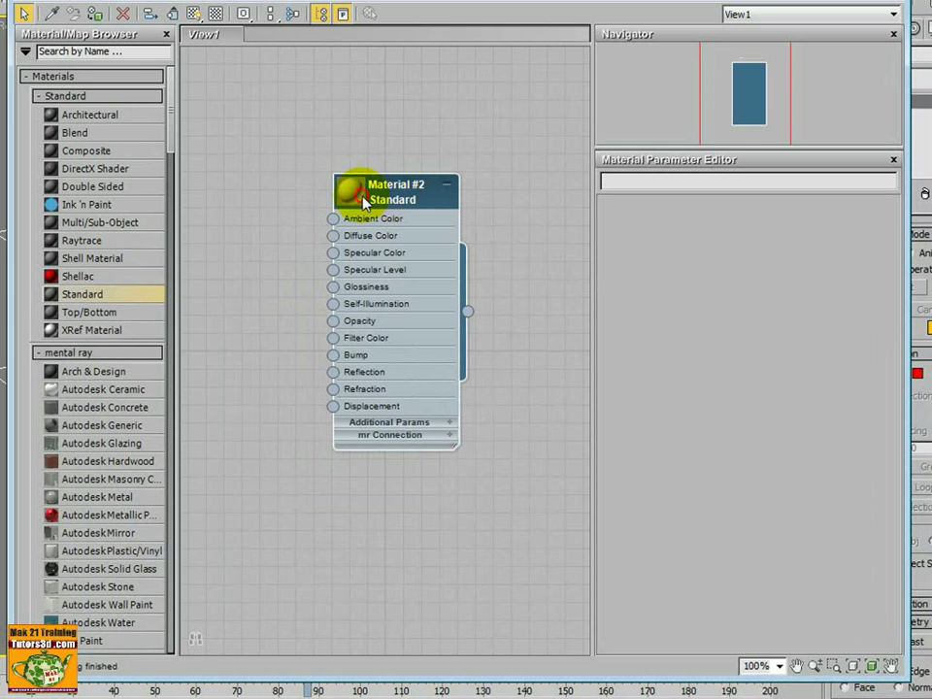
double_click(365, 201)
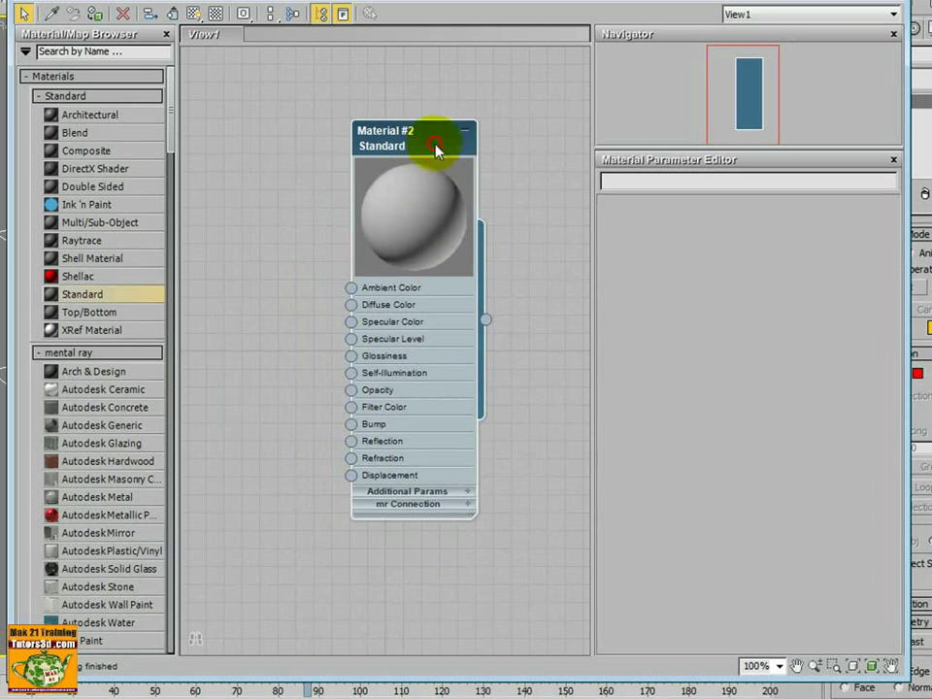
double_click(466, 306)
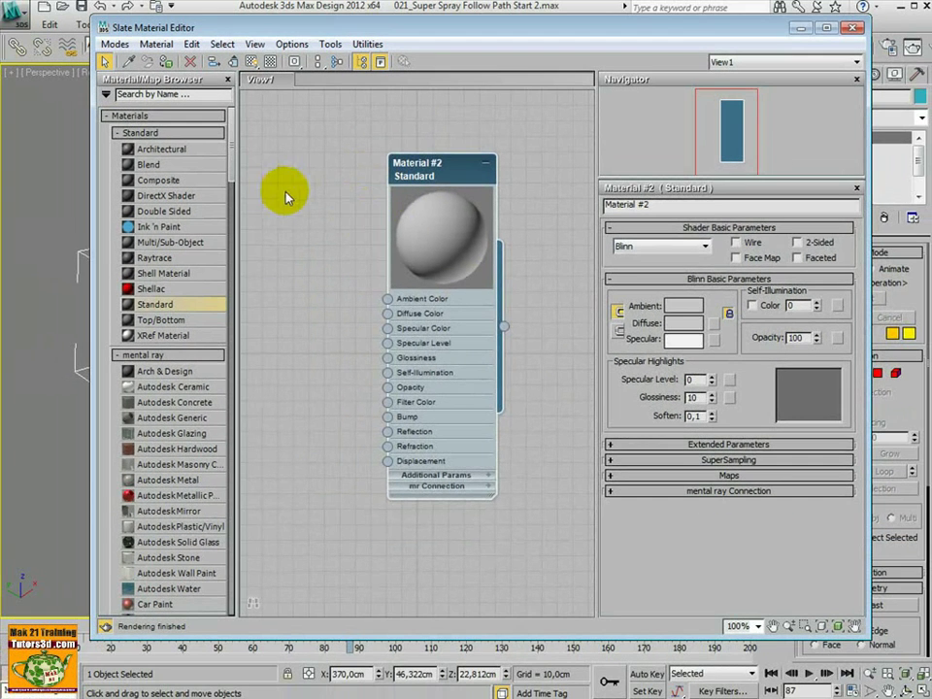
Hide the material browser, narrow the editor window to uncover the tube and assign the Standard material to it.
left_click(361, 62)
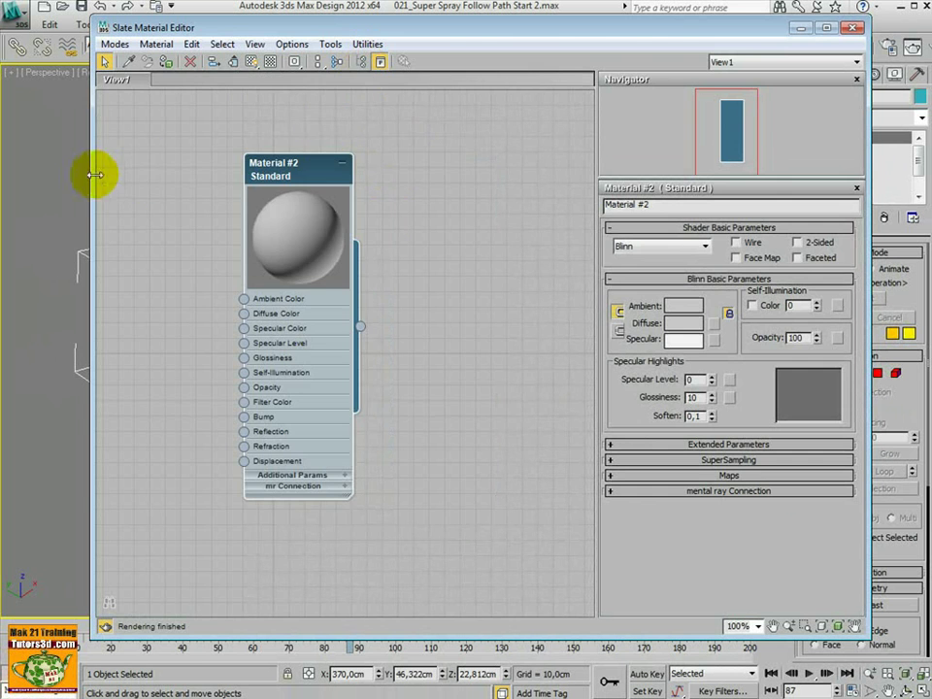
left_click_drag(94, 175, 432, 247)
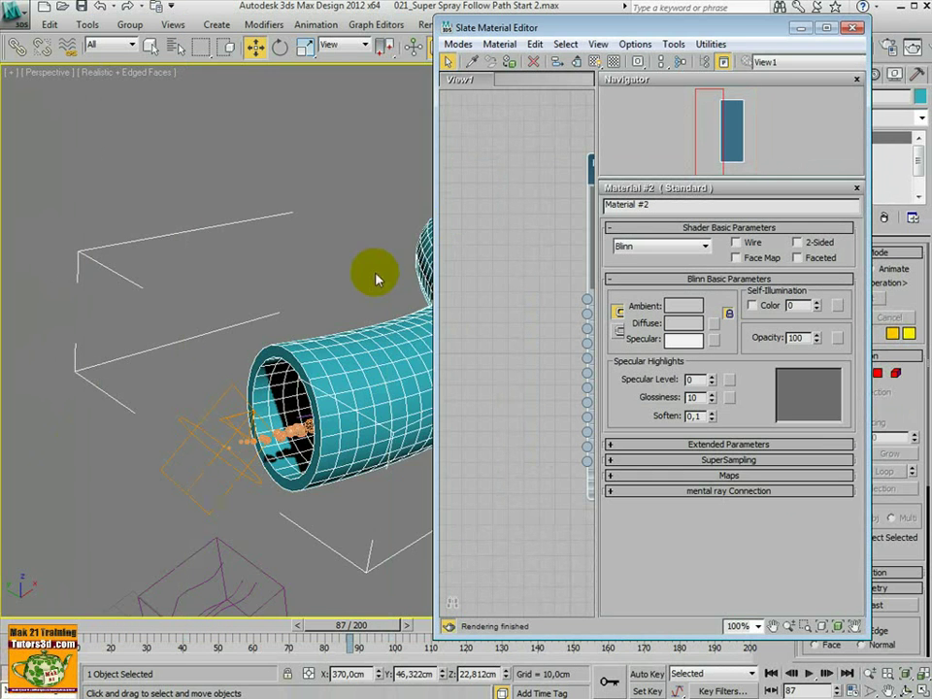
middle_click_drag(376, 274, 224, 253)
middle_click_drag(589, 304, 457, 287)
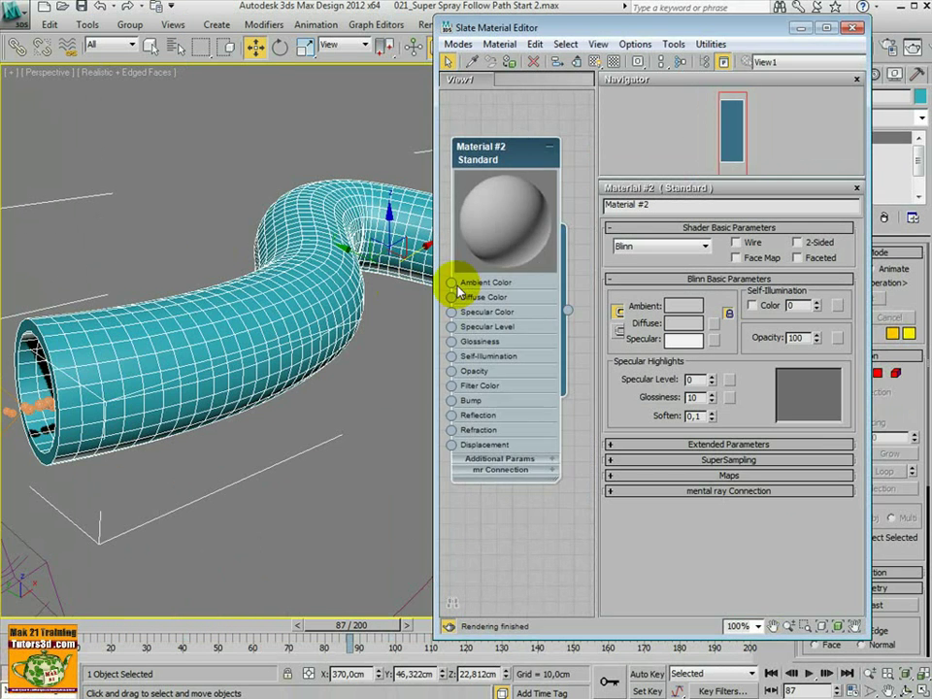
left_click_drag(574, 332, 291, 326)
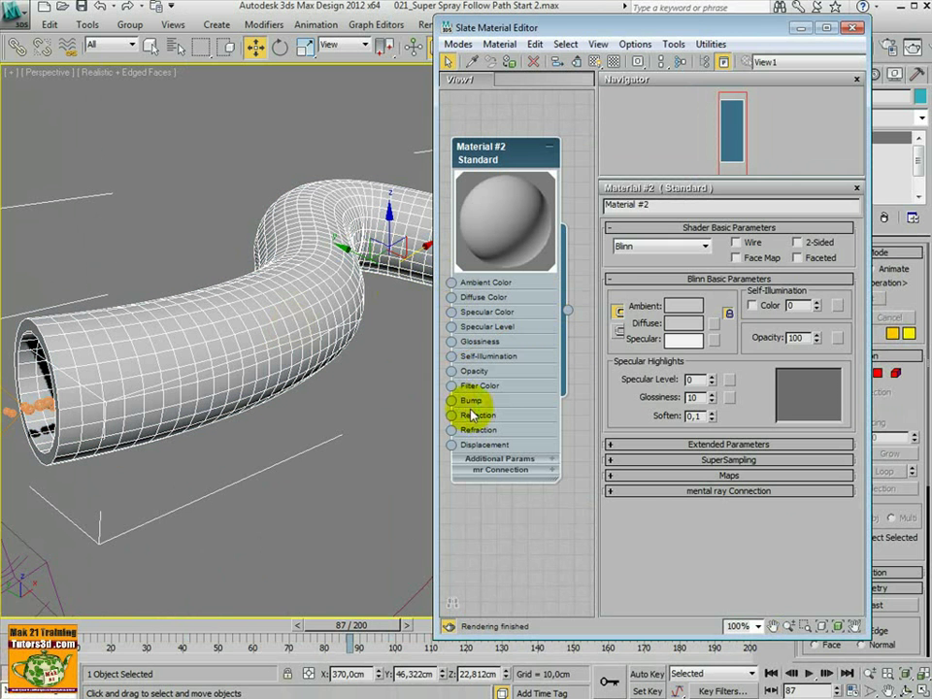
Start Auto Key recording and set the tube material's opacity to 99 at frame 0.
left_click_drag(548, 638, 568, 599)
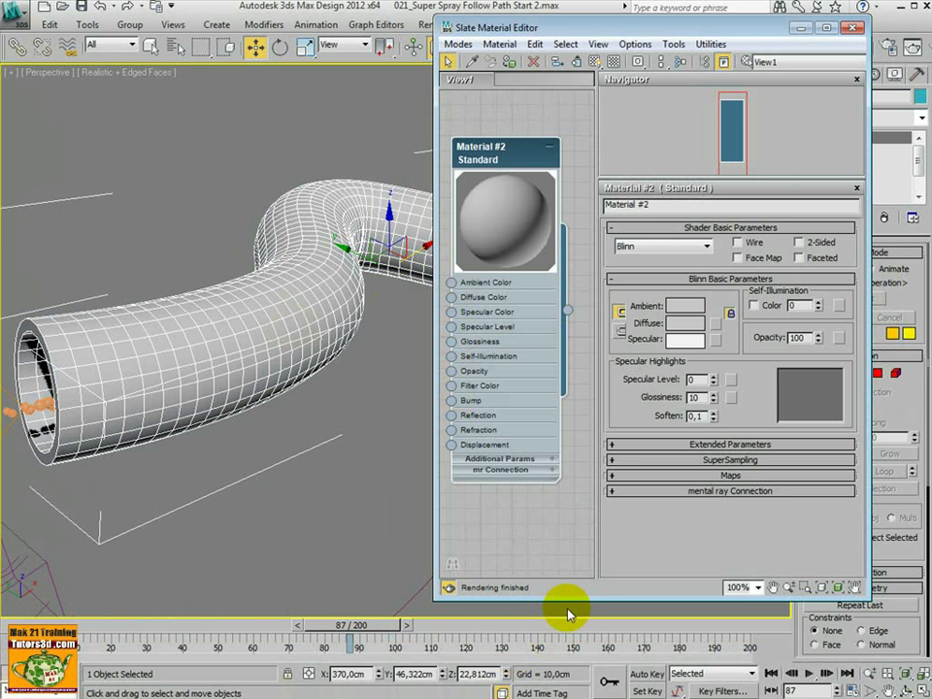
left_click(659, 675)
left_click_drag(354, 624, 72, 604)
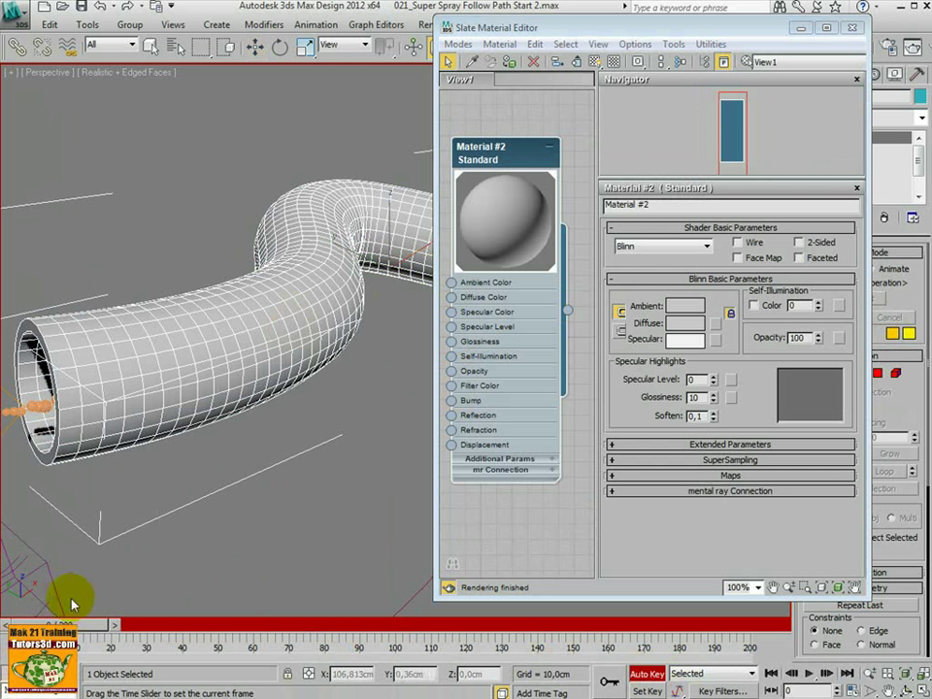
left_click(817, 341)
Key the tube material's opacity to 35 at frame 50, stop Auto Key recording and put the material editor away.
left_click_drag(73, 622, 240, 630)
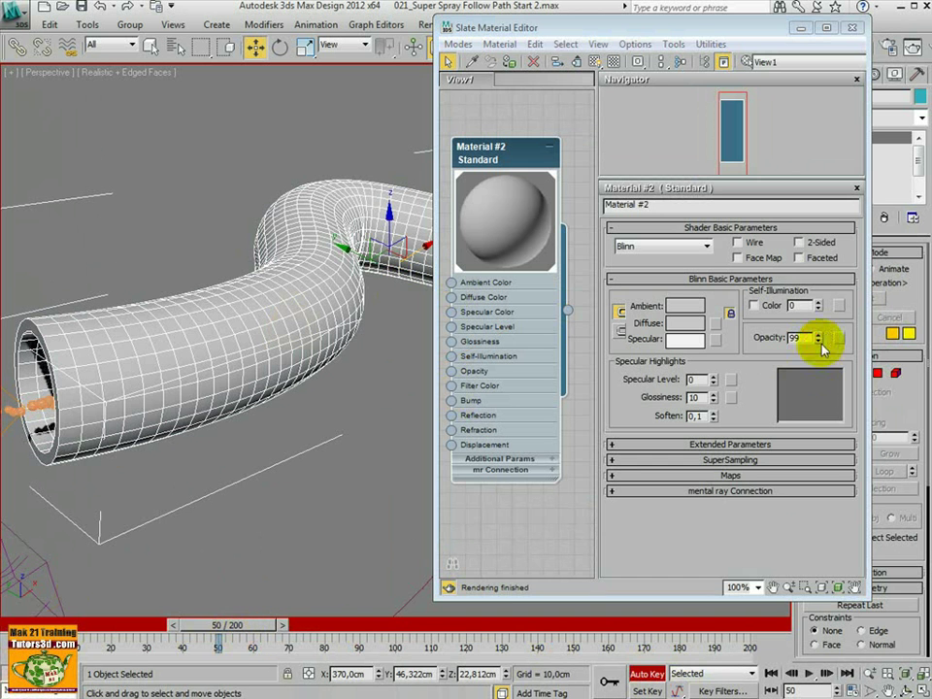
left_click_drag(803, 339, 744, 355)
key("Return")
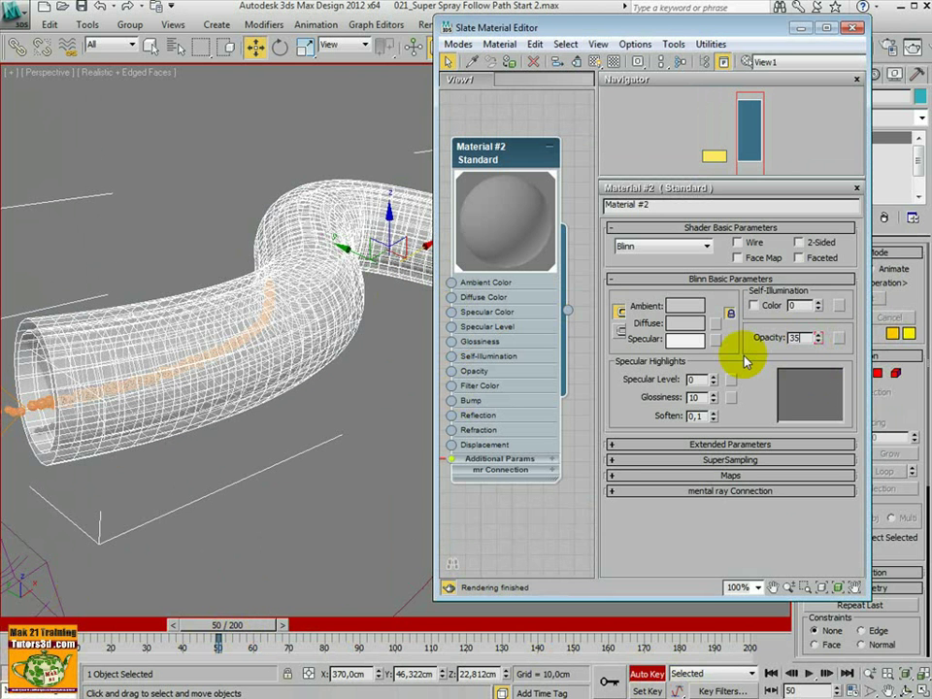
type("35")
key("Return")
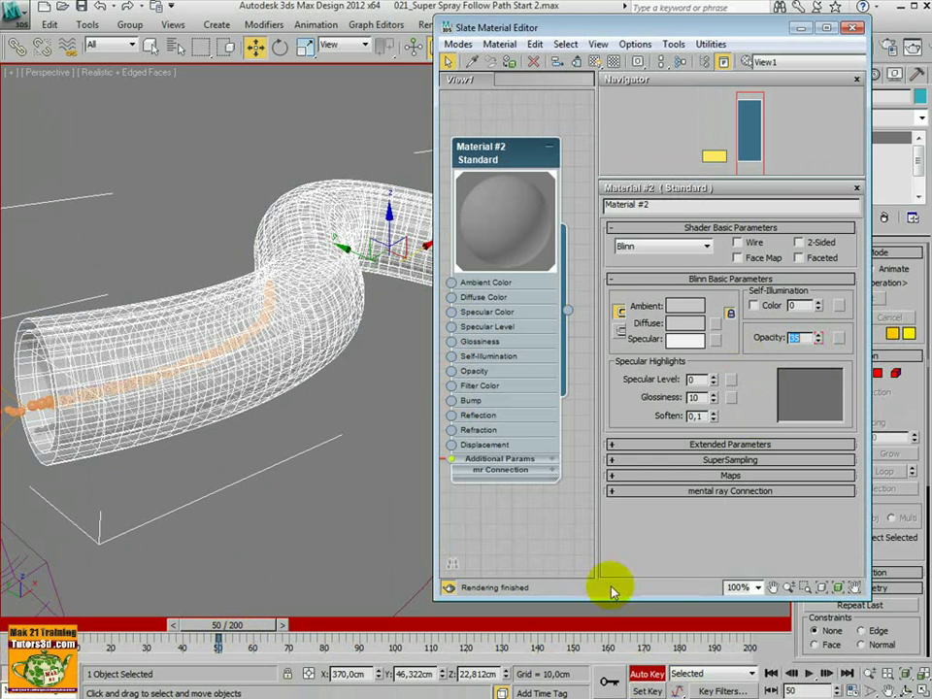
left_click(642, 674)
left_click_drag(244, 650, 159, 624)
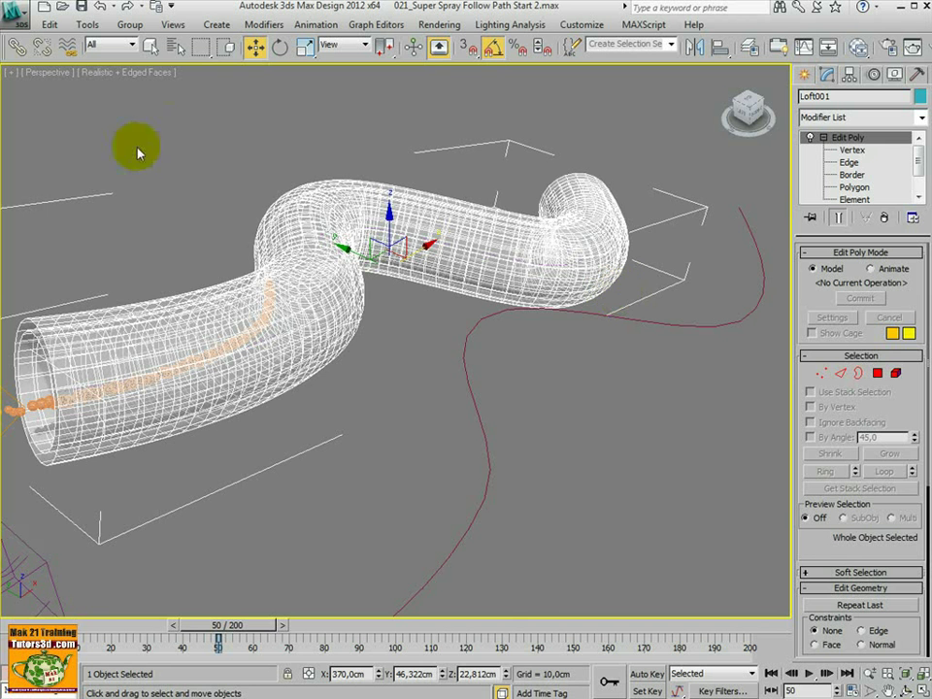
Turn off edged faces in the Perspective view and advance the animation to frame 60.
left_click(158, 71)
left_click(202, 142)
middle_click_drag(202, 142, 304, 608, "alt")
left_click_drag(248, 626, 284, 626)
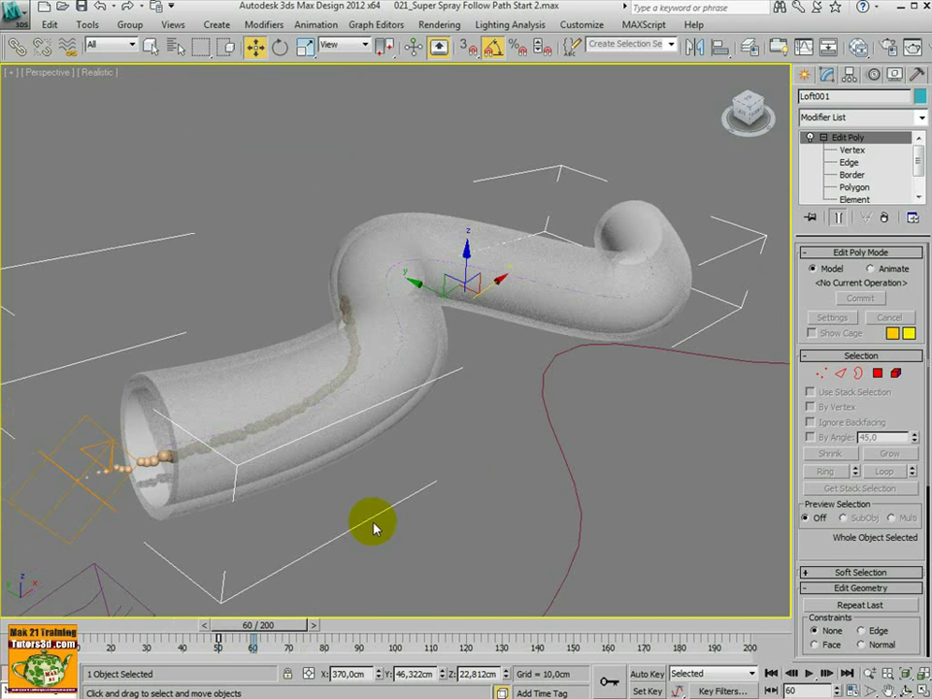
Lower the value of the tube's opacity key at frame 50 to about 15.4.
middle_click_drag(375, 529, 306, 516, "alt")
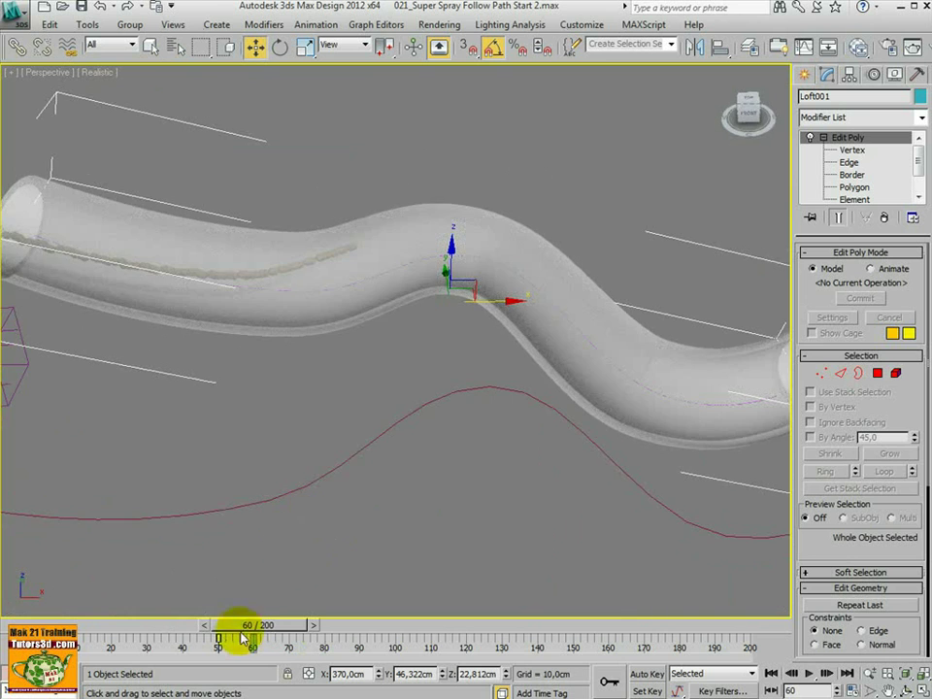
middle_click_drag(263, 546, 343, 533)
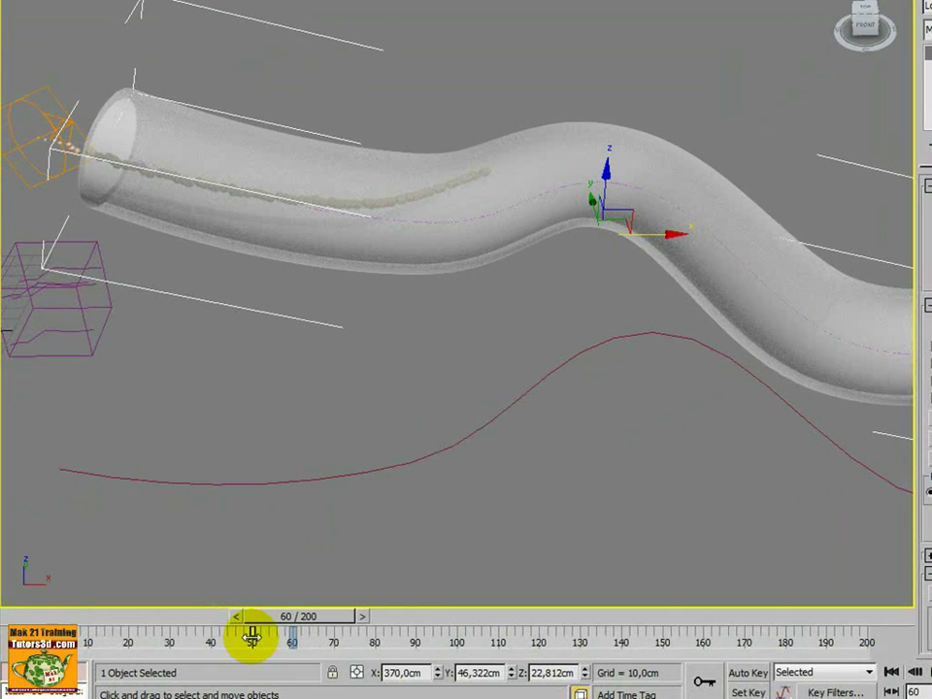
right_click(252, 636)
left_click(309, 471)
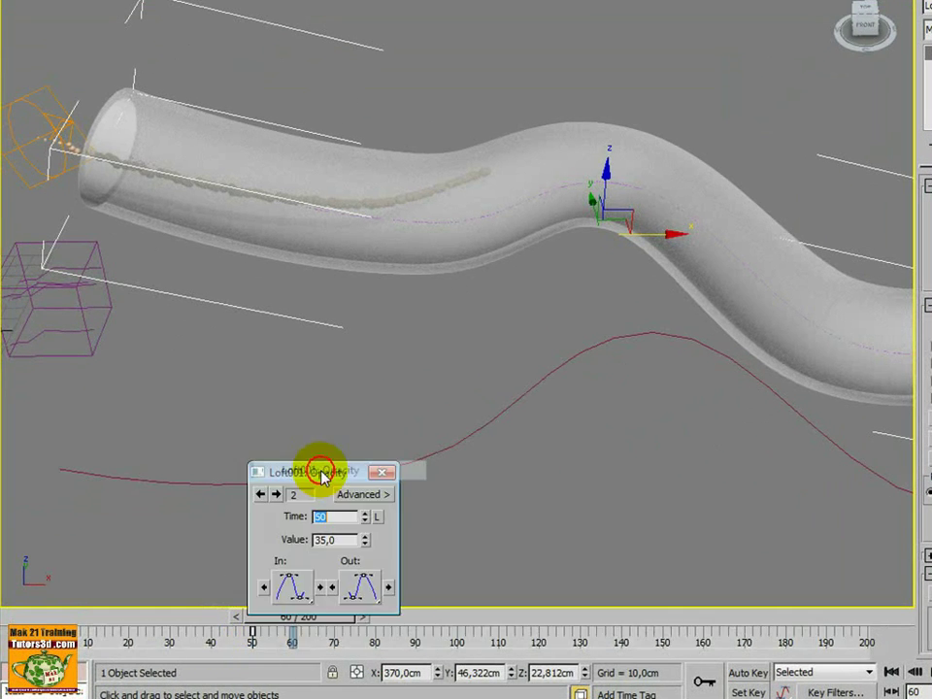
left_click_drag(312, 464, 382, 318)
left_click_drag(413, 369, 410, 419)
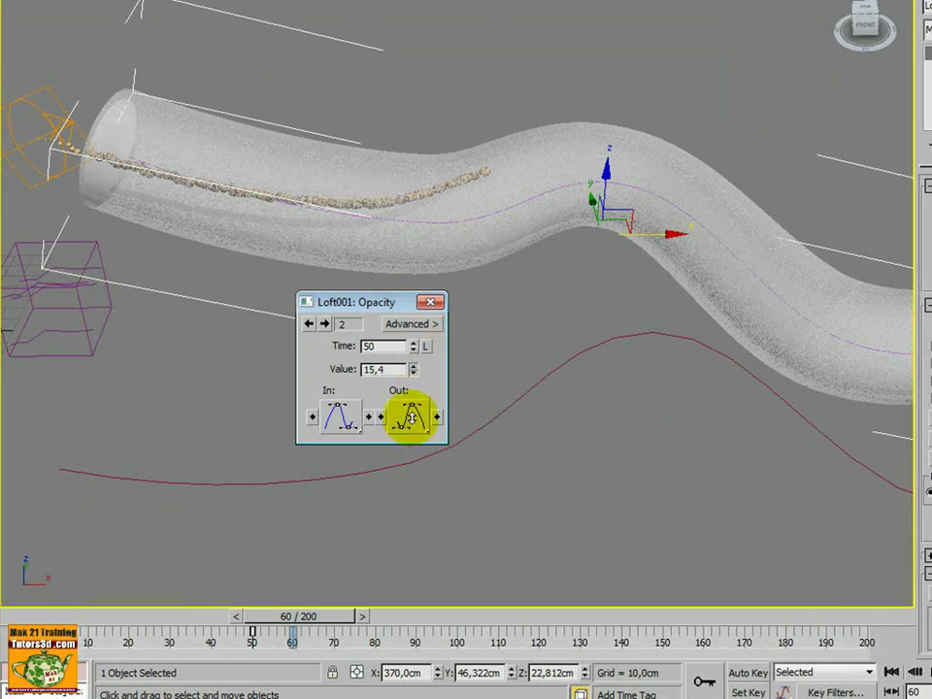
left_click(427, 307)
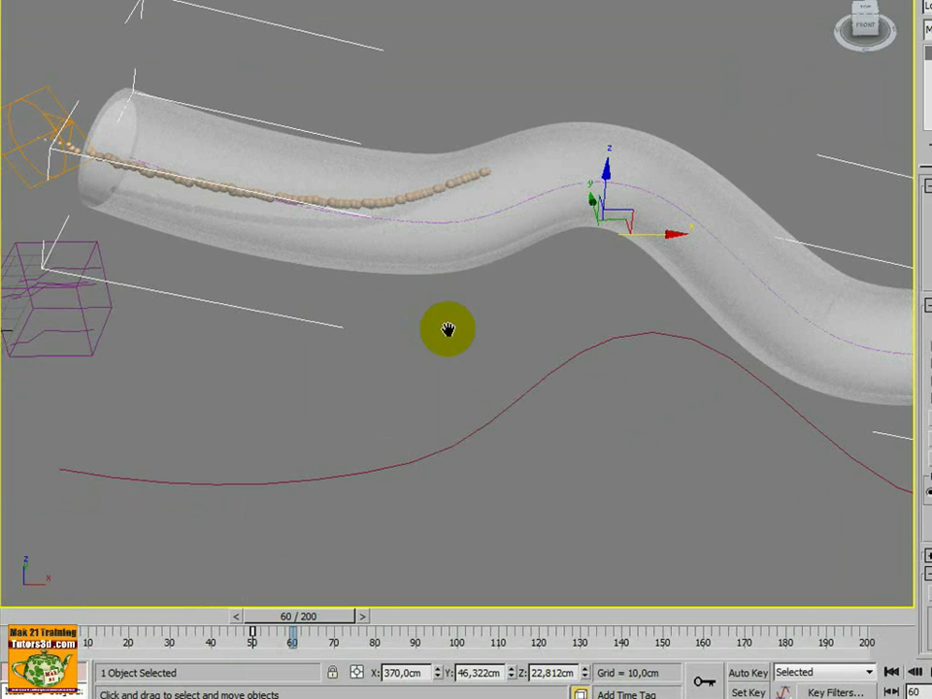
Select the Path Follow space warp and scrub the animation to frame 167, checking the particle stream inside the tube.
middle_click_drag(447, 328, 421, 403)
middle_click_drag(510, 437, 451, 422, "alt")
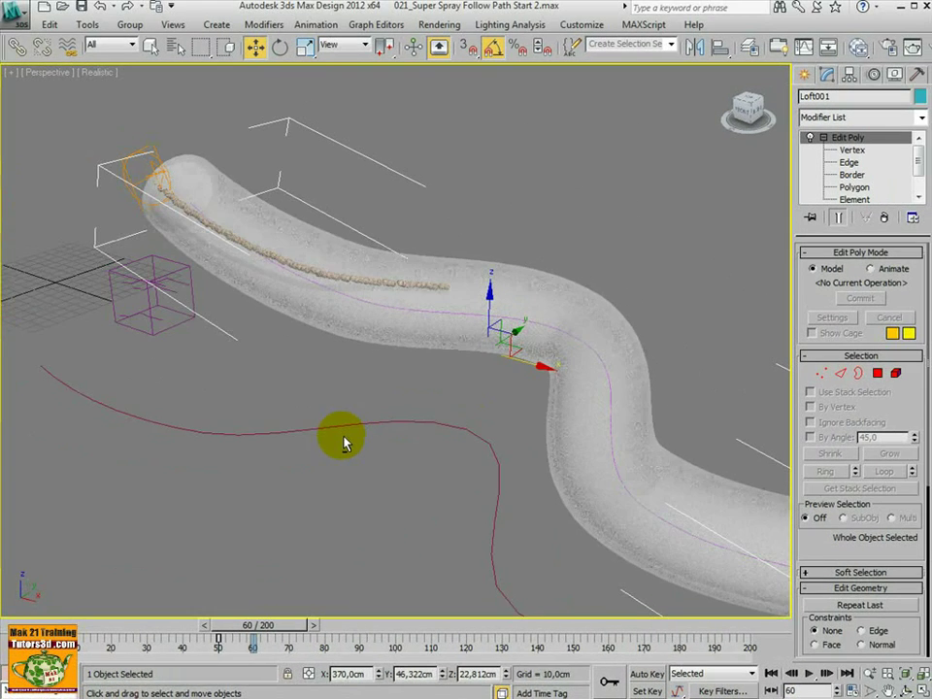
middle_click_drag(392, 403, 306, 288, "alt")
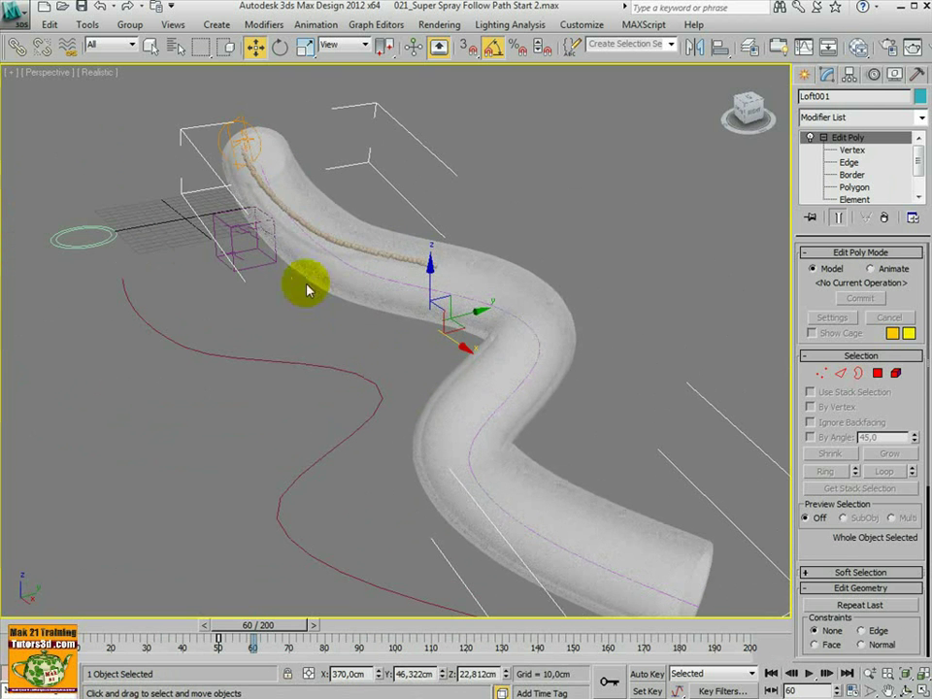
left_click(260, 267)
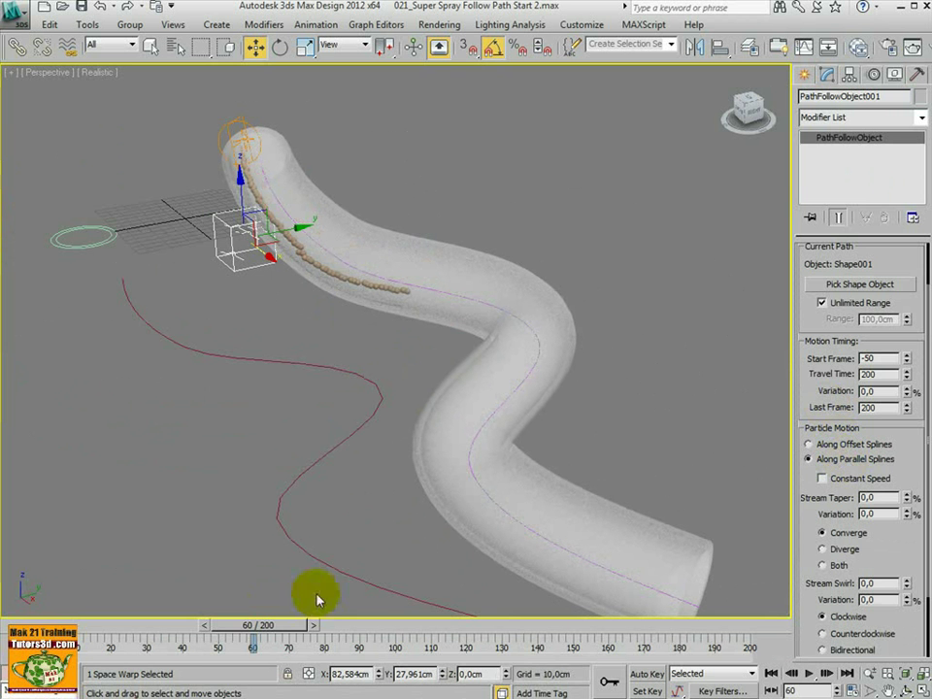
left_click_drag(254, 624, 665, 660)
middle_click_drag(631, 603, 594, 579)
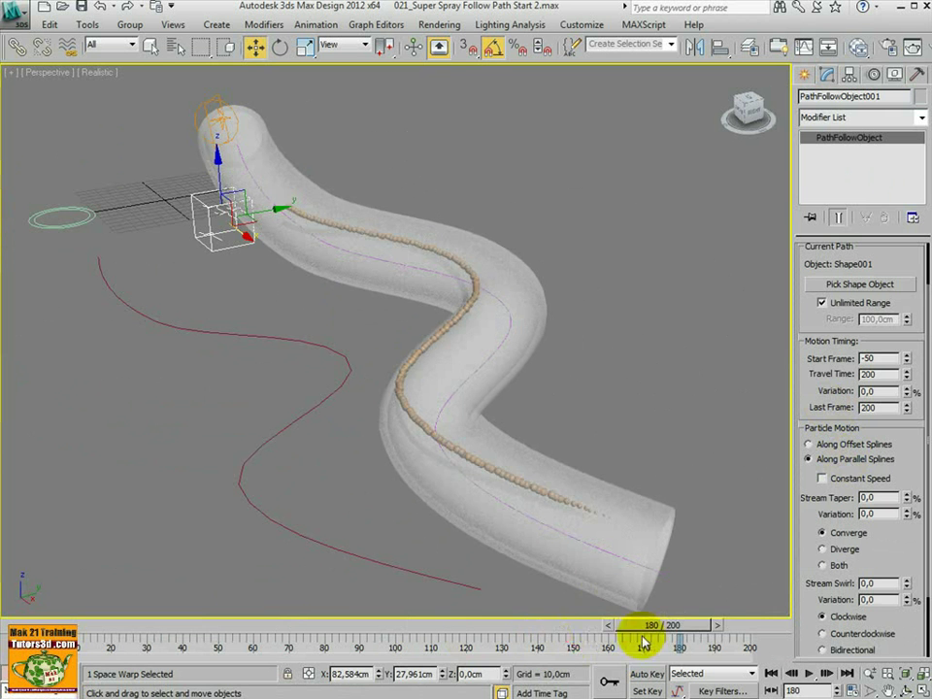
left_click_drag(643, 643, 608, 633)
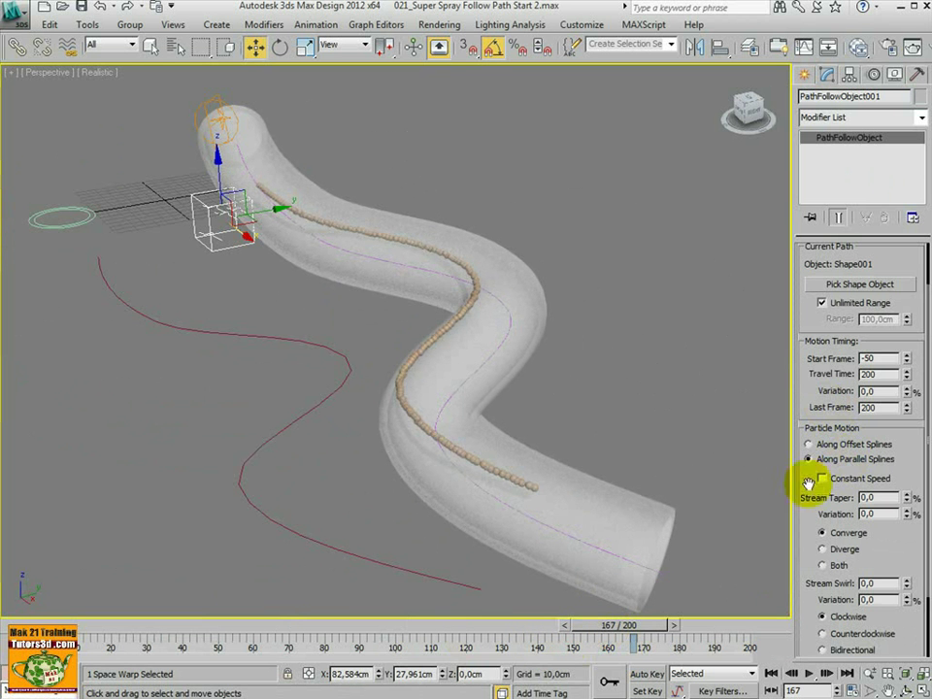
Enable Constant Speed in the Path Follow's particle motion and check the stream at frame 163.
left_click_drag(815, 401, 825, 310)
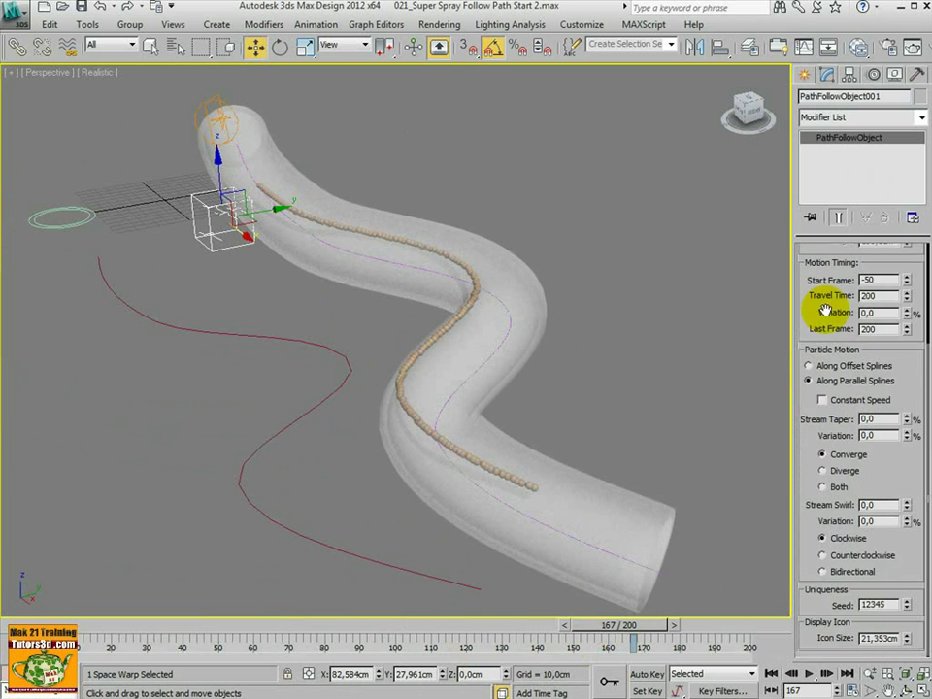
left_click(828, 401)
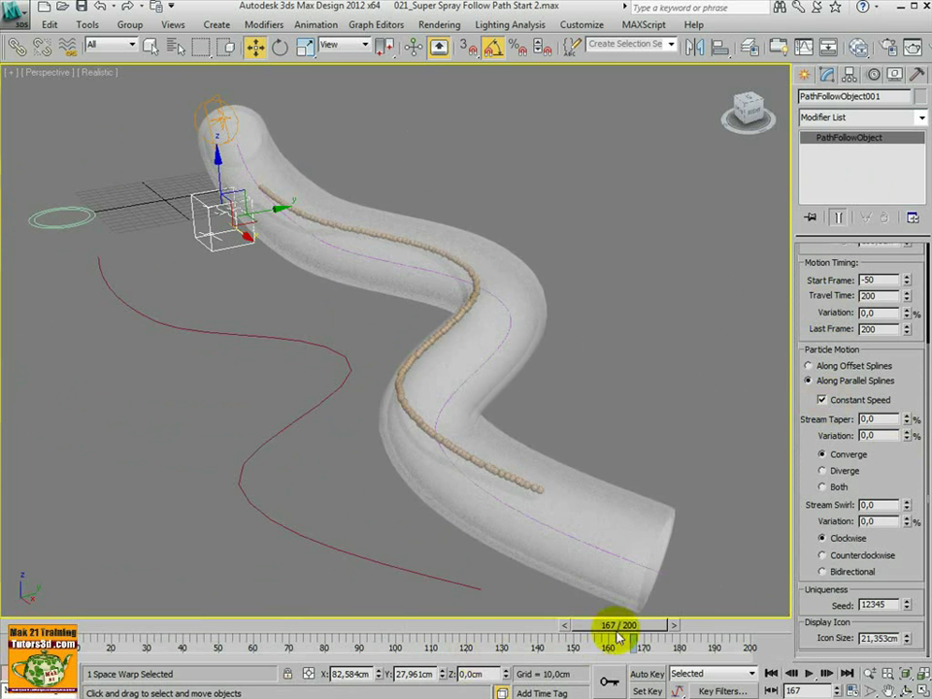
mouse_move(618, 637)
left_mouse_down()
mouse_move(495, 624)
mouse_move(650, 629)
mouse_move(613, 632)
left_mouse_up()
key("w")
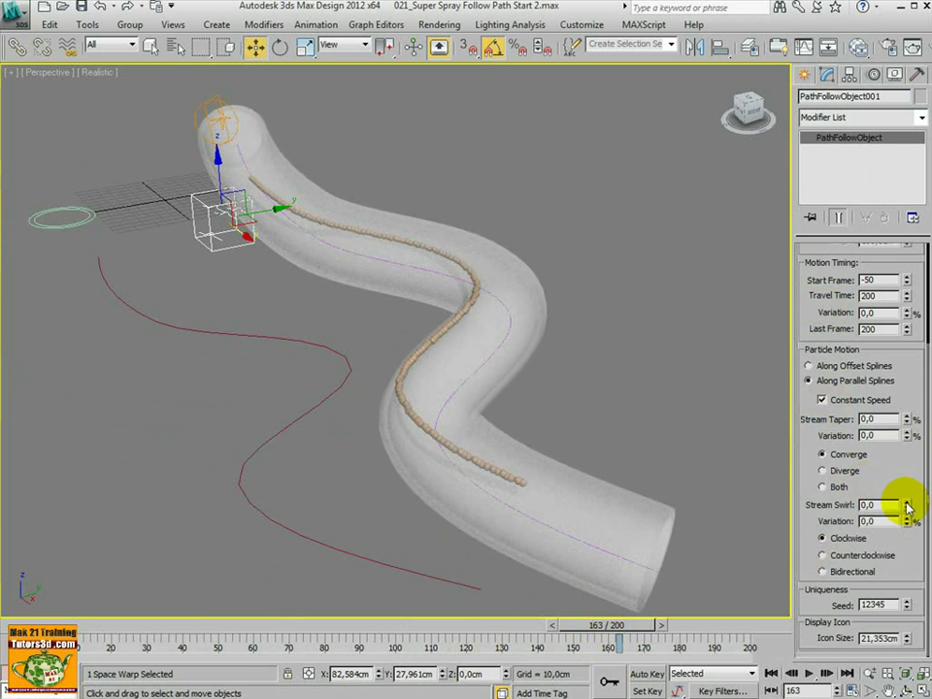
Try Stream Swirl values of about 0.35 and 0.81 on the Path Follow, checking the stream at frame 197, and reset the swirl to 0.
left_click_drag(906, 503, 902, 470)
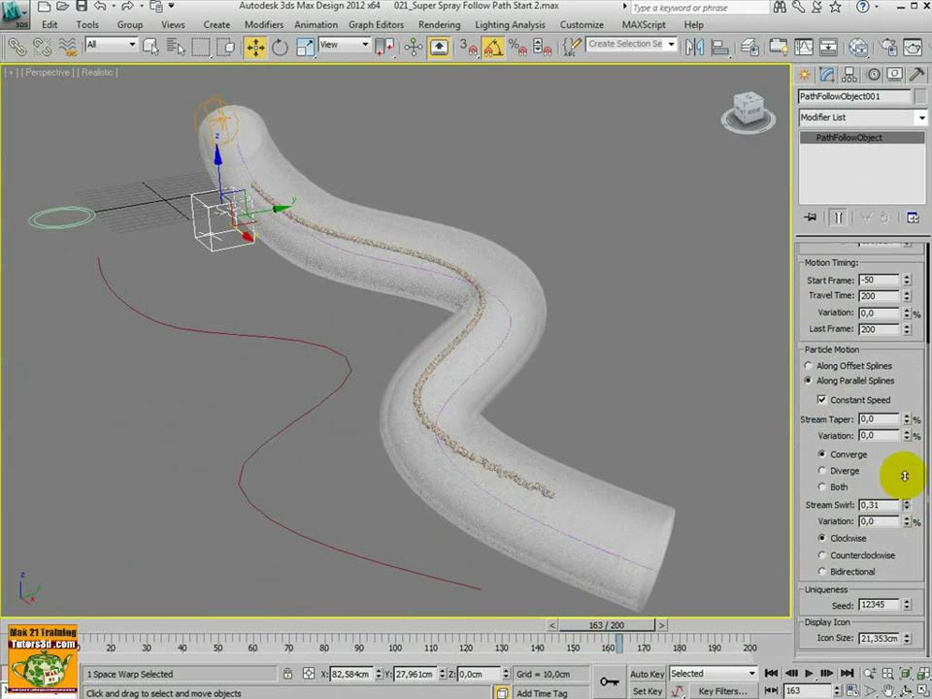
left_click_drag(619, 626, 702, 626)
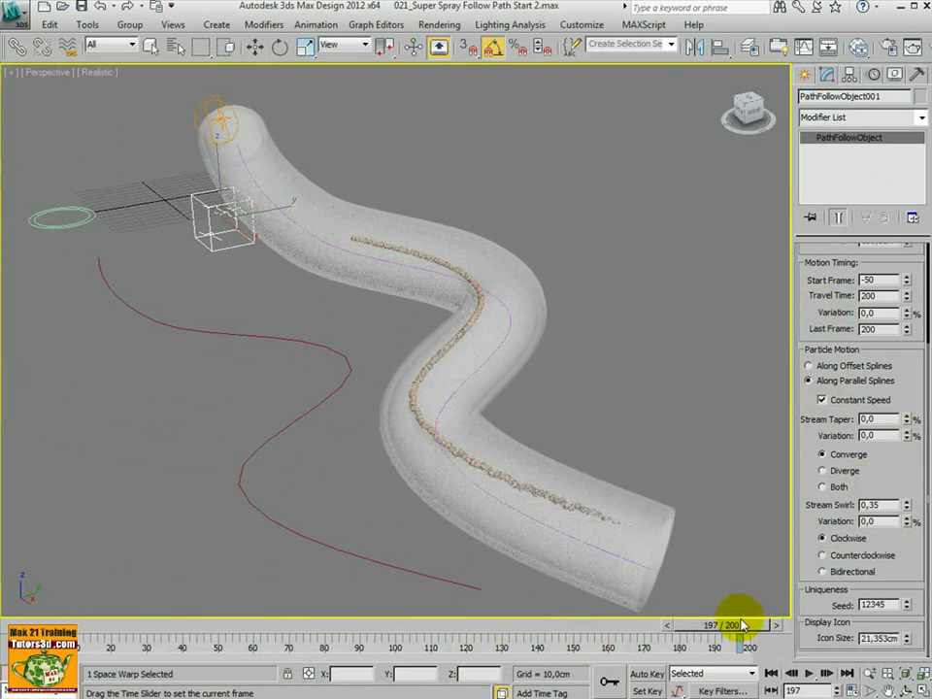
key("w")
middle_click_drag(703, 581, 617, 528, "alt")
right_click(905, 505)
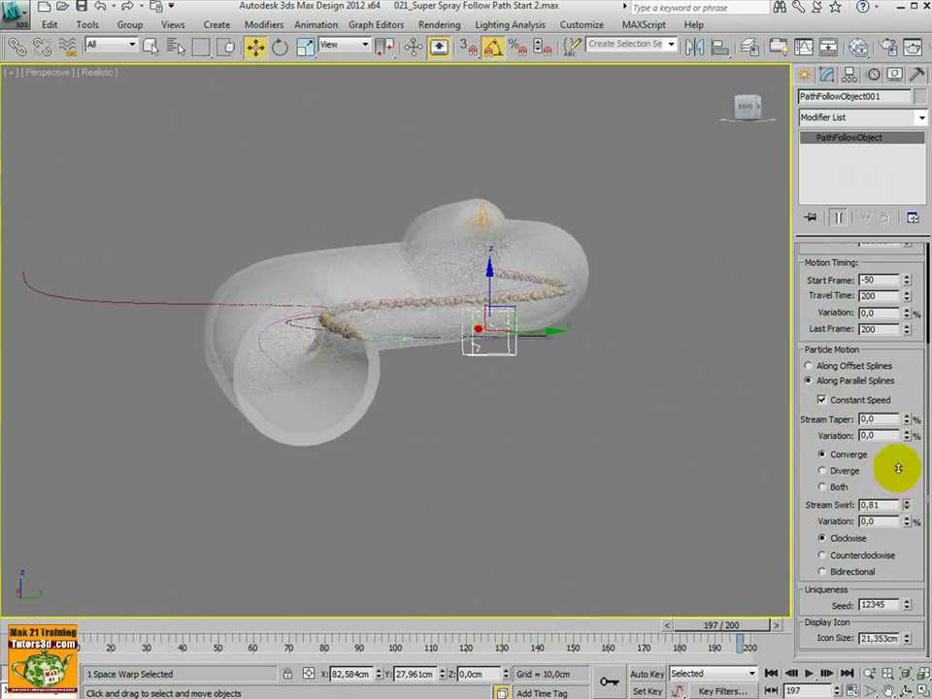
middle_click_drag(588, 466, 635, 497, "alt")
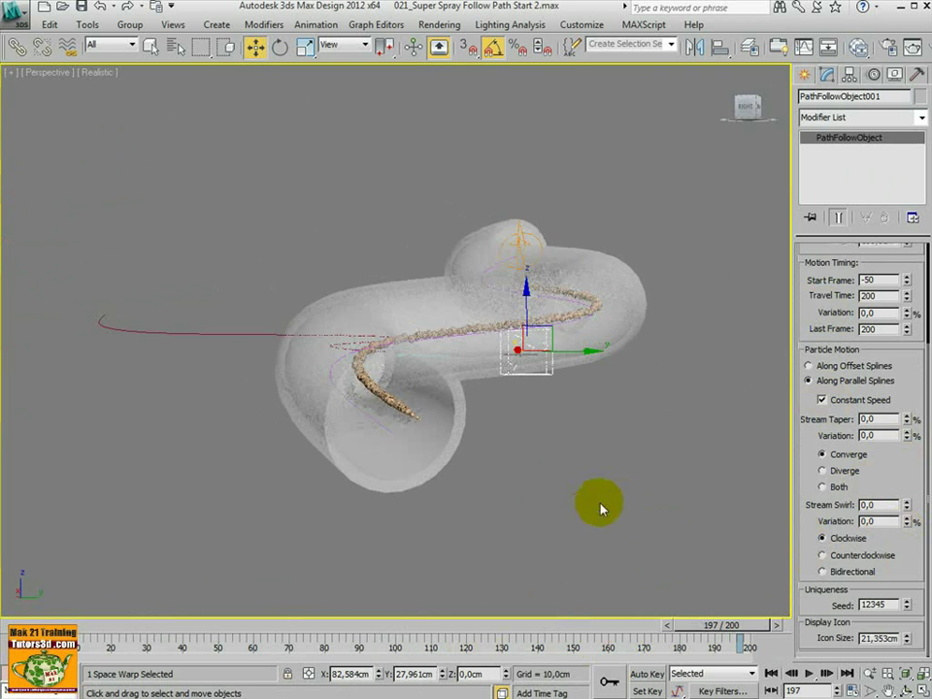
scroll(570, 470, "up", 4)
middle_click_drag(561, 439, 495, 439, "alt")
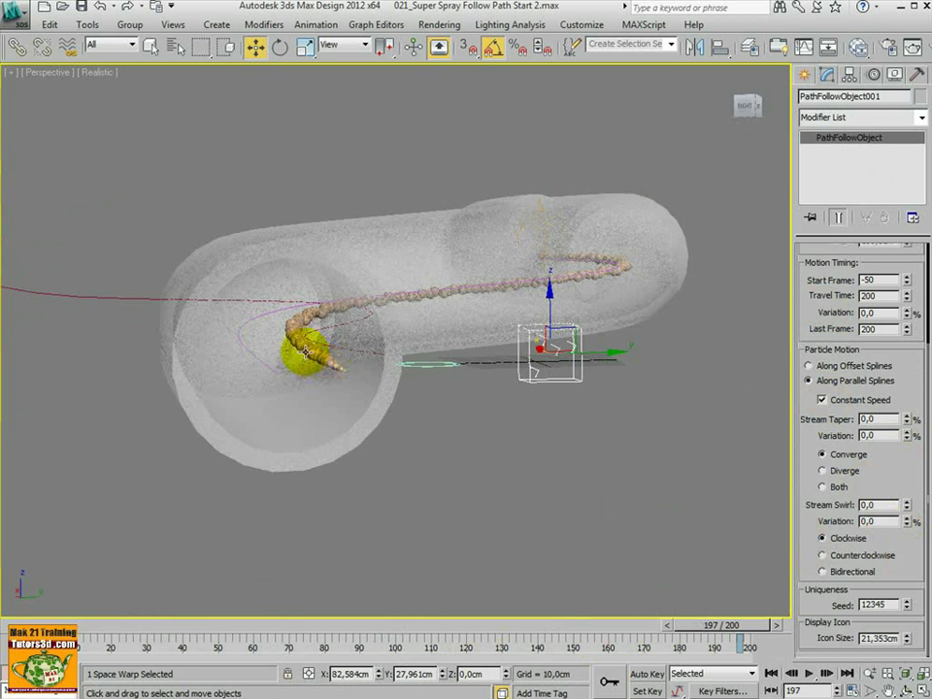
Set the Path Follow's Stream Swirl to 50 with a 1% variation and check the stream at frames 195 and 178.
middle_click_drag(306, 351, 345, 377, "alt")
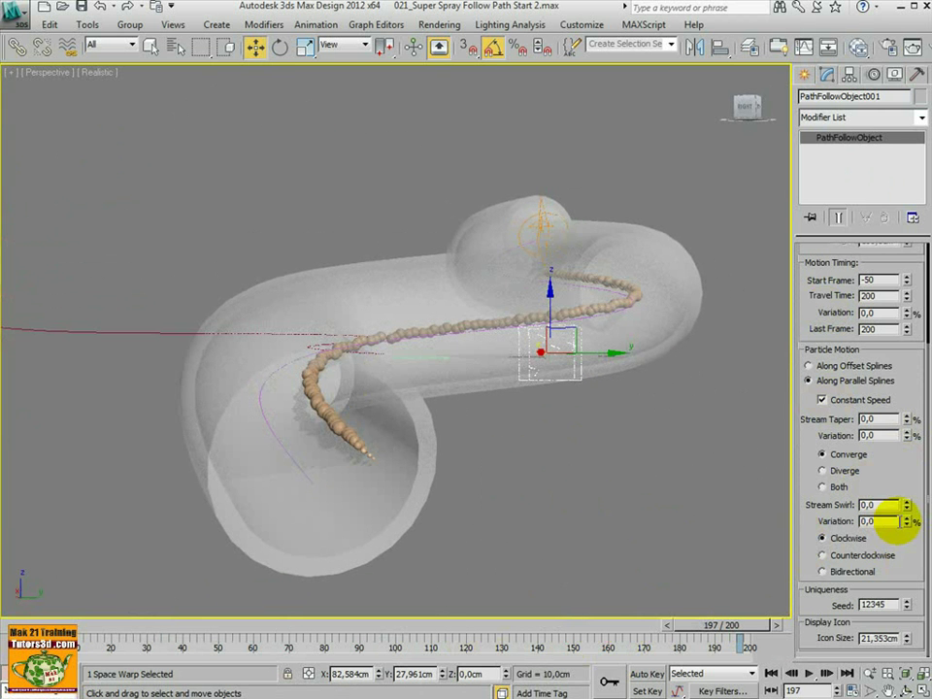
left_click_drag(902, 522, 895, 487)
mouse_move(896, 535)
left_mouse_down()
mouse_move(899, 551)
mouse_move(905, 506)
mouse_move(843, 511)
left_mouse_up()
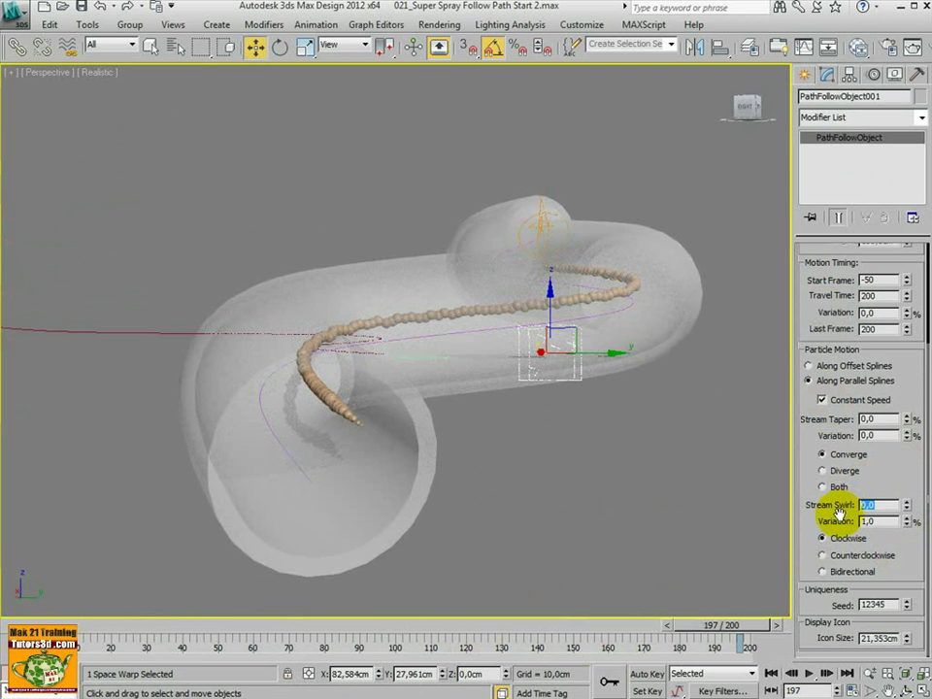
mouse_move(733, 633)
left_mouse_down()
mouse_move(697, 624)
mouse_move(721, 624)
left_mouse_up()
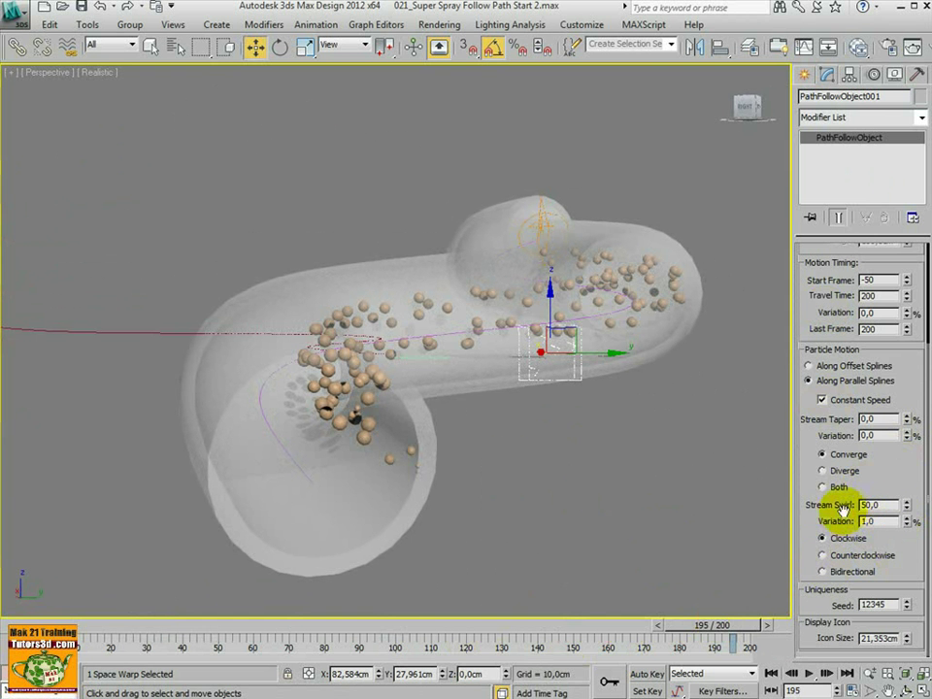
left_click_drag(678, 626, 622, 626)
Reset the Stream Swirl to 0 for comparison at frame 181, restore it to 50, and check the stream at frame 179.
mouse_move(909, 512)
left_mouse_down()
mouse_move(903, 574)
mouse_move(888, 557)
mouse_move(897, 603)
mouse_move(899, 547)
left_mouse_up()
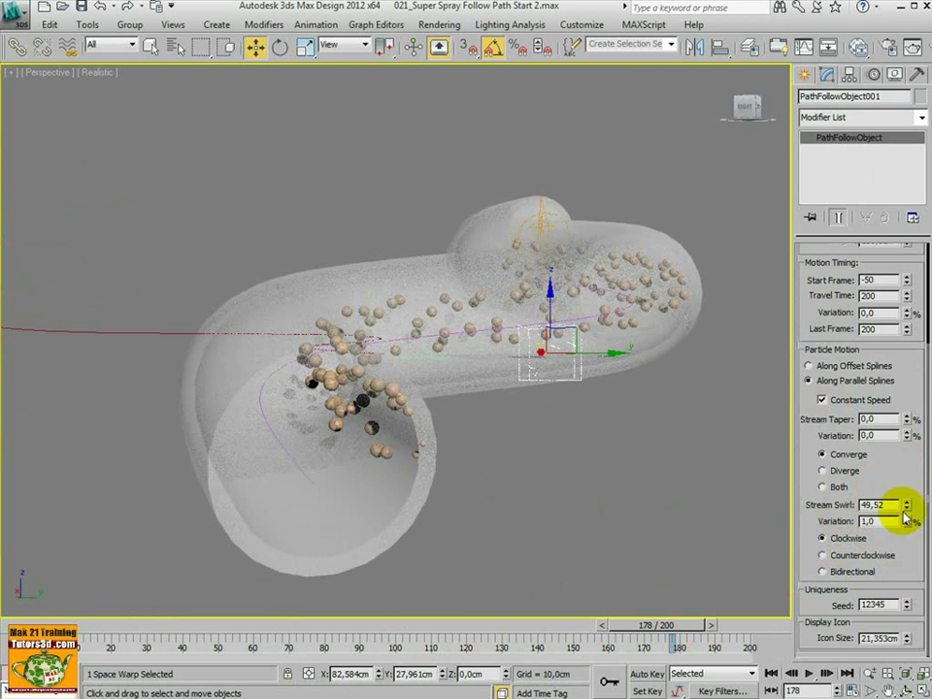
right_click(905, 509)
mouse_move(670, 626)
left_mouse_down()
mouse_move(631, 625)
mouse_move(663, 625)
left_mouse_up()
middle_click_drag(660, 602, 728, 568, "alt")
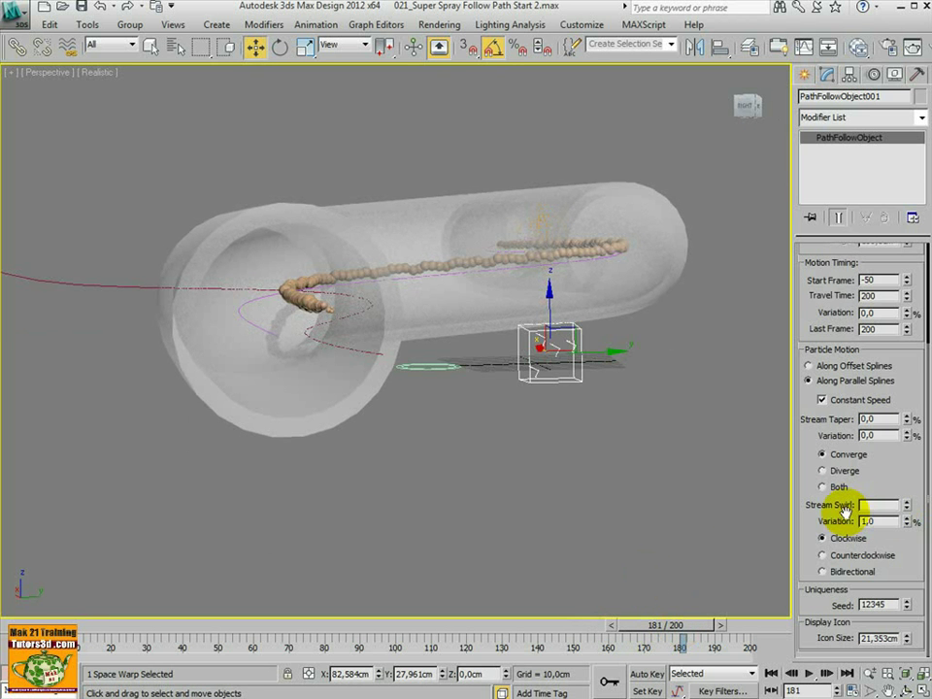
mouse_move(676, 626)
left_mouse_down()
mouse_move(660, 625)
mouse_move(675, 624)
left_mouse_up()
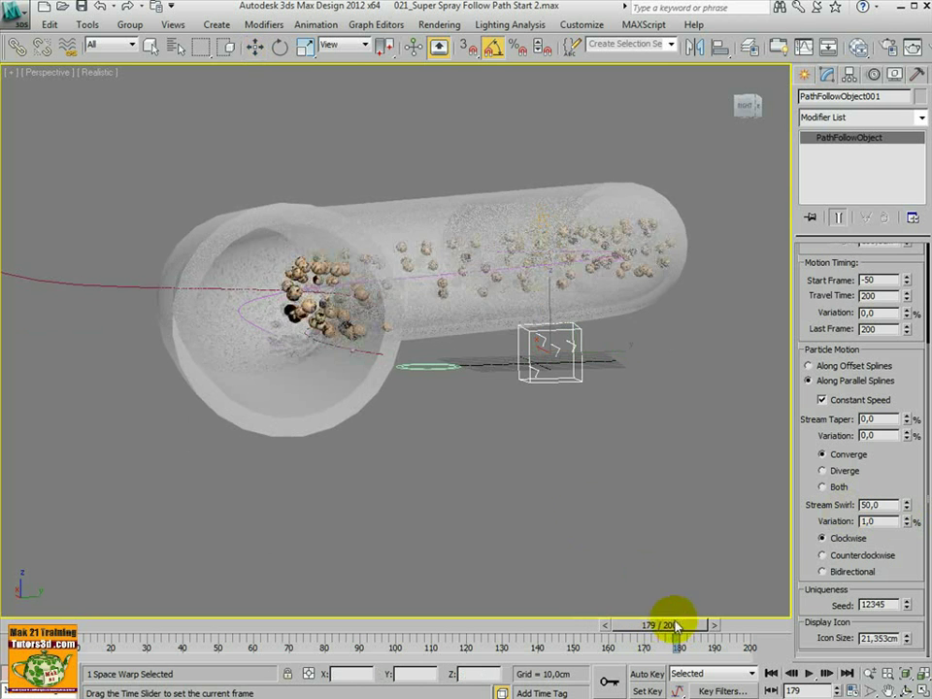
middle_click_drag(582, 477, 588, 524, "alt")
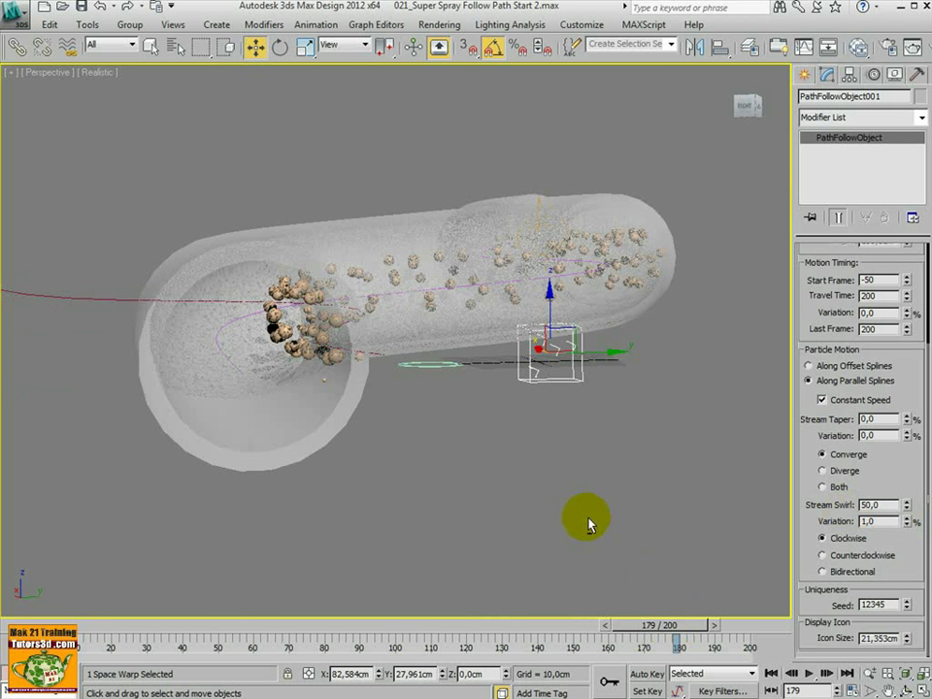
left_click_drag(909, 523, 895, 555)
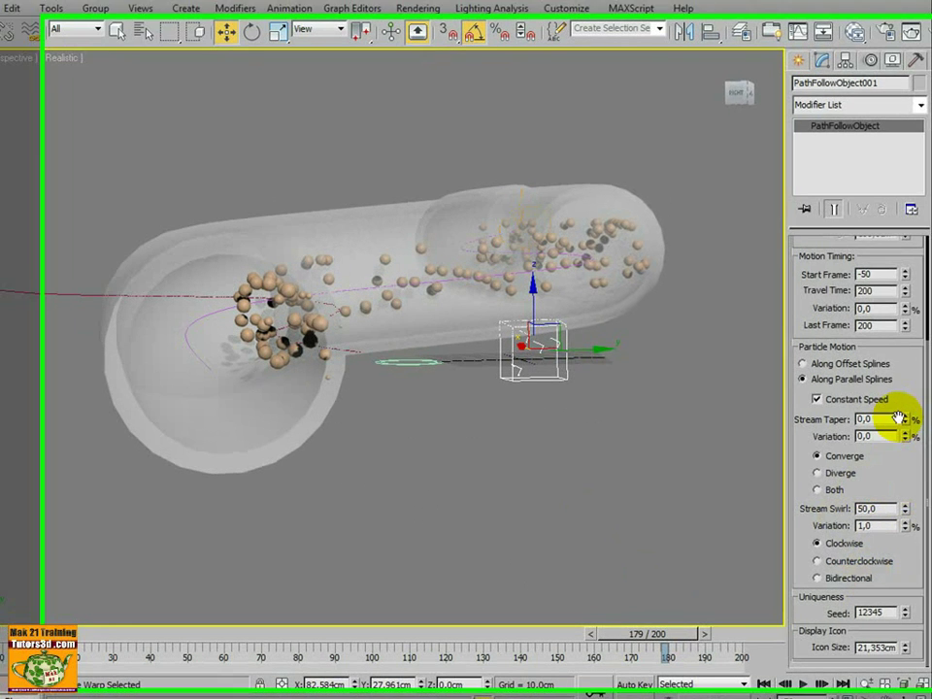
Set the Path Follow's Stream Taper to 99% and its taper variation to 50%.
left_click_drag(901, 425, 901, 314)
left_click_drag(903, 360, 826, 317)
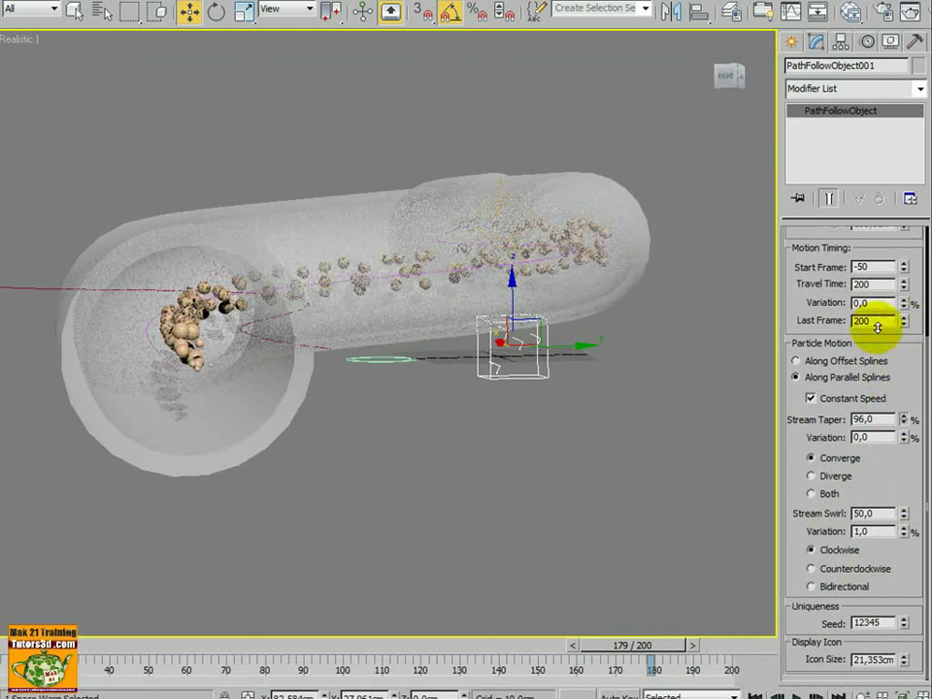
middle_click_drag(229, 384, 255, 417, "alt")
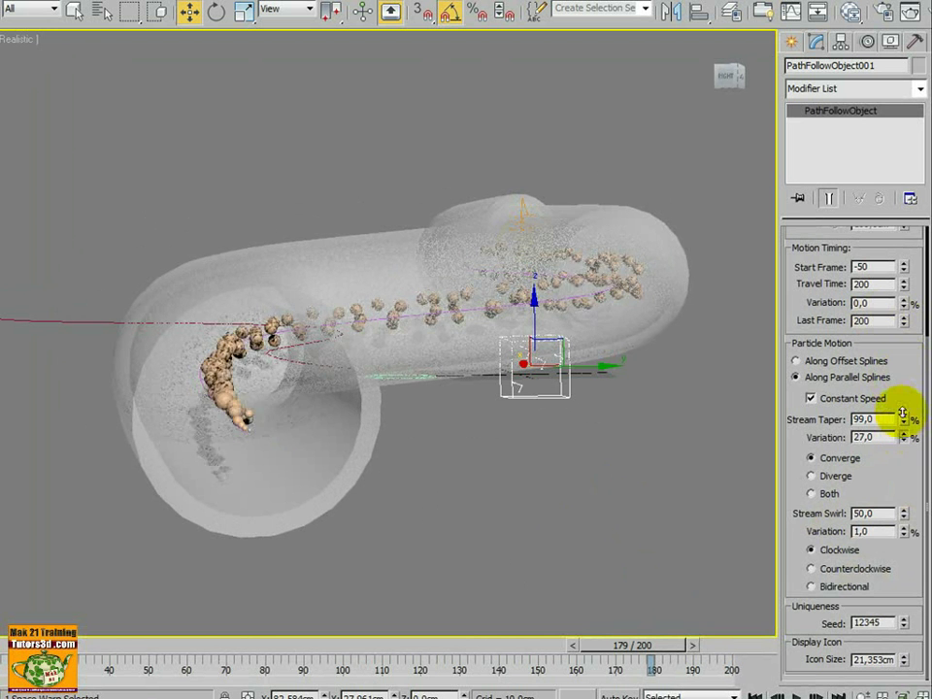
mouse_move(901, 414)
left_mouse_down()
mouse_move(896, 356)
mouse_move(890, 432)
mouse_move(904, 350)
mouse_move(902, 391)
left_mouse_up()
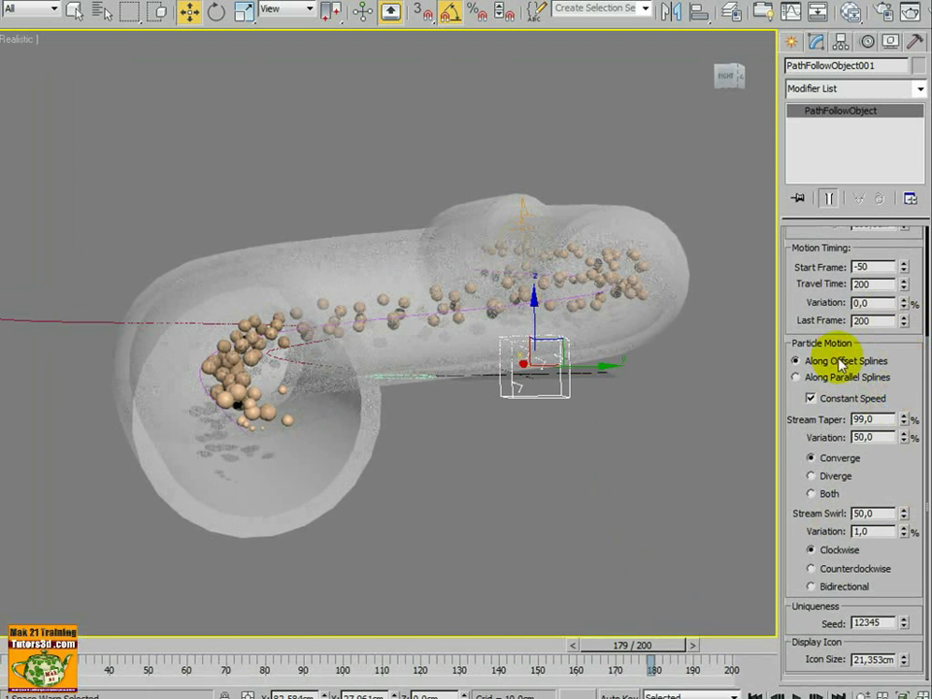
Compare Along Parallel Splines with Along Offset Splines for the particle motion at frame 175, and keep Along Offset Splines.
mouse_move(646, 646)
left_mouse_down()
mouse_move(635, 645)
mouse_move(655, 645)
mouse_move(636, 645)
left_mouse_up()
left_click(797, 377)
left_click(804, 362)
left_click(797, 376)
left_click(826, 363)
key("w")
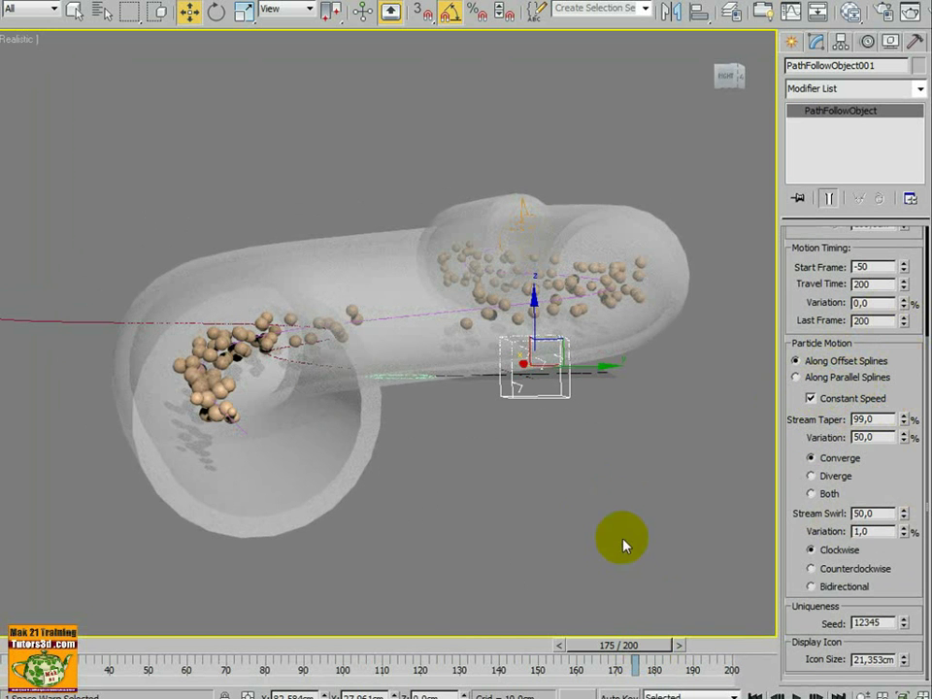
Scrub the animation to frame 90 and examine the swirling particles along the tube from the side.
middle_click_drag(591, 545, 626, 549, "alt")
scroll(535, 526, "down", 3)
middle_click_drag(626, 549, 413, 539)
scroll(417, 544, "up", 2)
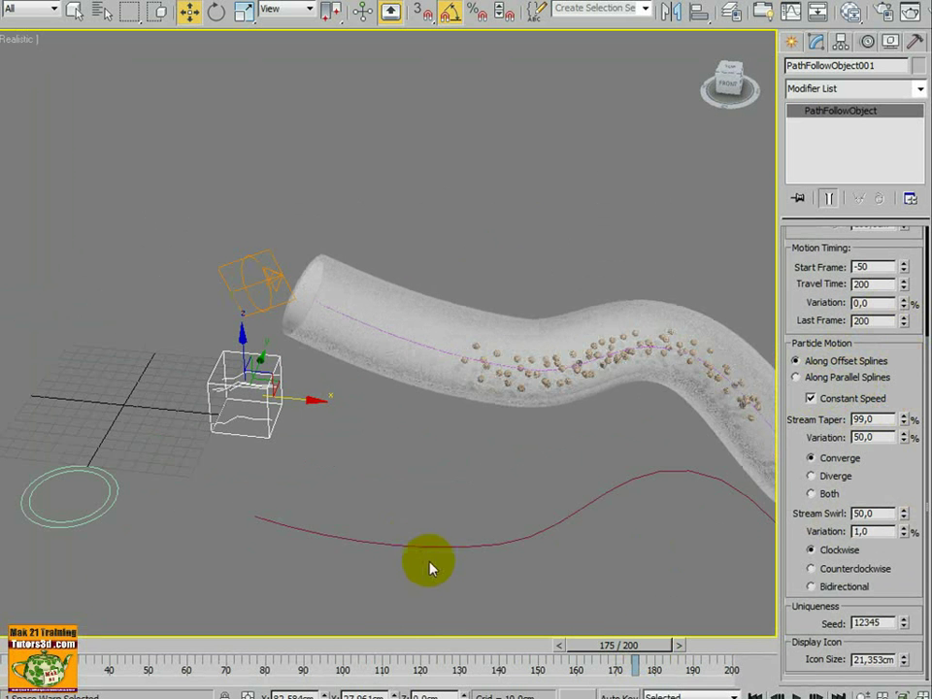
left_click_drag(570, 647, 303, 614)
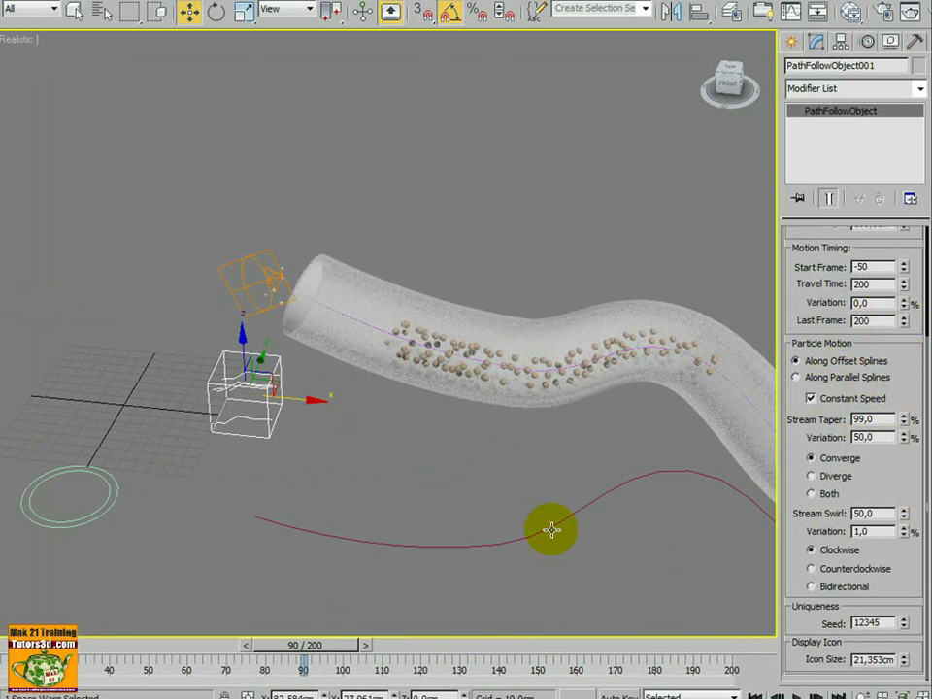
middle_click_drag(552, 529, 509, 642, "alt")
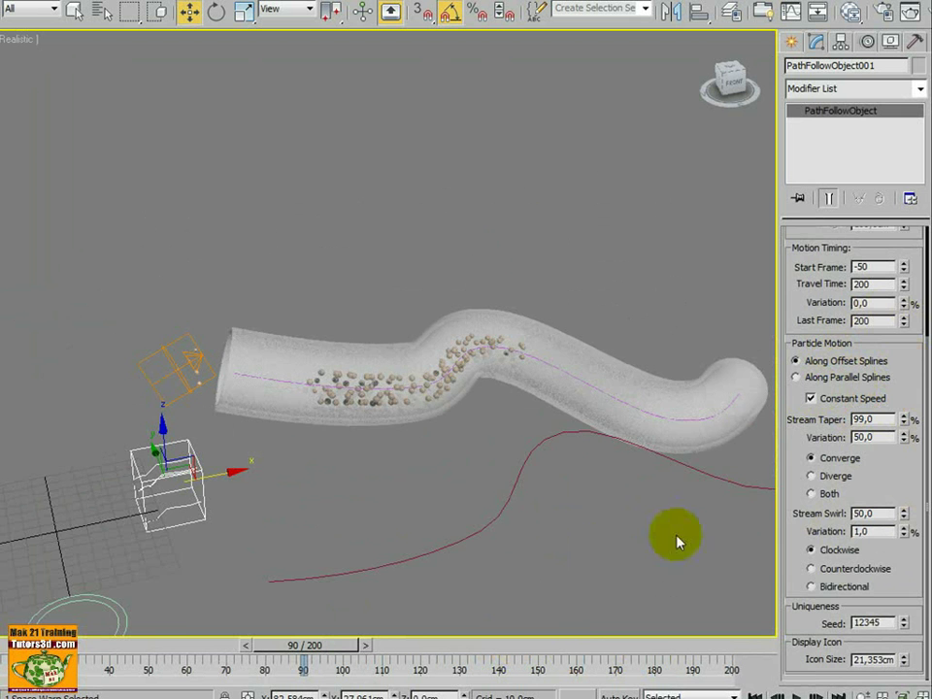
Set the Super Spray emitter's particle speed to 50 cm and check the stream near the tube entrance at frame 86.
middle_click_drag(447, 481, 422, 462, "alt")
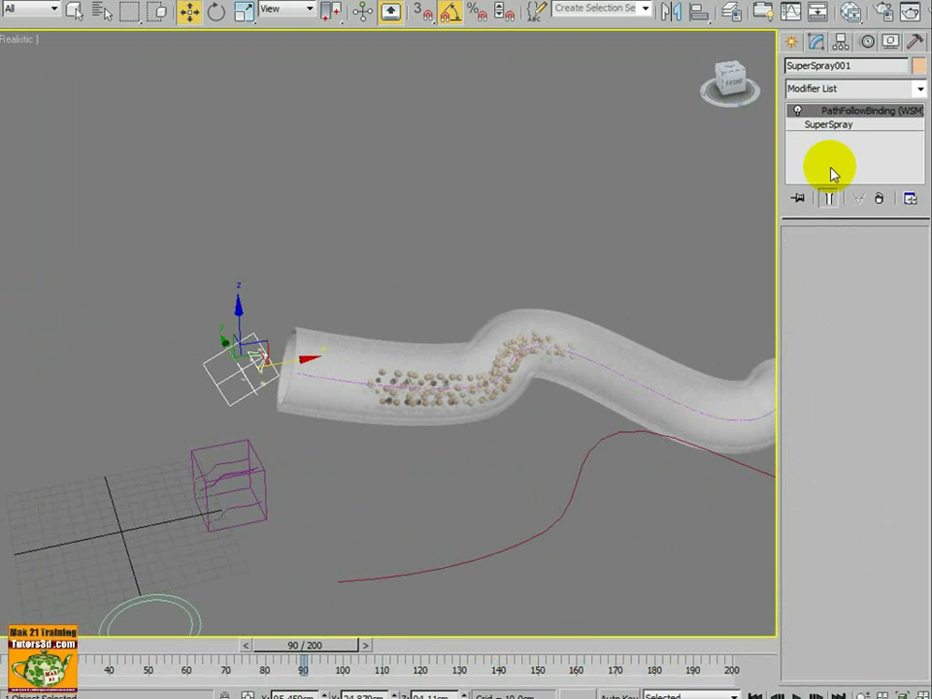
left_click(830, 125)
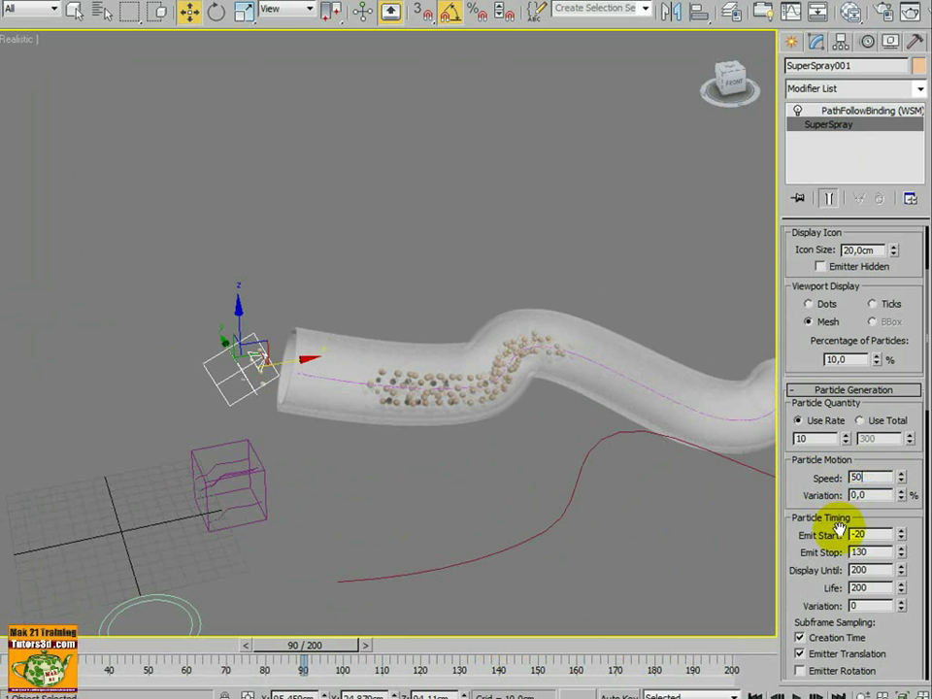
mouse_move(341, 650)
left_mouse_down()
mouse_move(353, 653)
mouse_move(325, 652)
left_mouse_up()
middle_click_drag(424, 560, 416, 563)
scroll(399, 570, "up", 3)
middle_click_drag(408, 500, 399, 473)
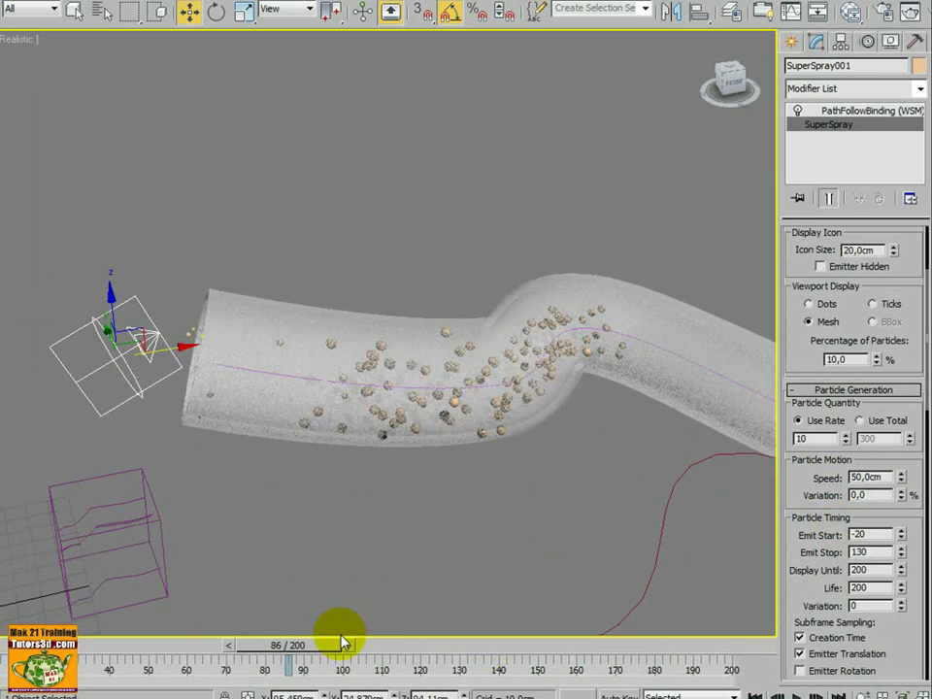
Scrub the animation through frames 109, 138 and 190, following the particle stream along the tube to its far opening.
left_click_drag(332, 647, 408, 648)
key("w")
scroll(535, 570, "down", 2)
middle_click_drag(535, 568, 460, 503, "alt")
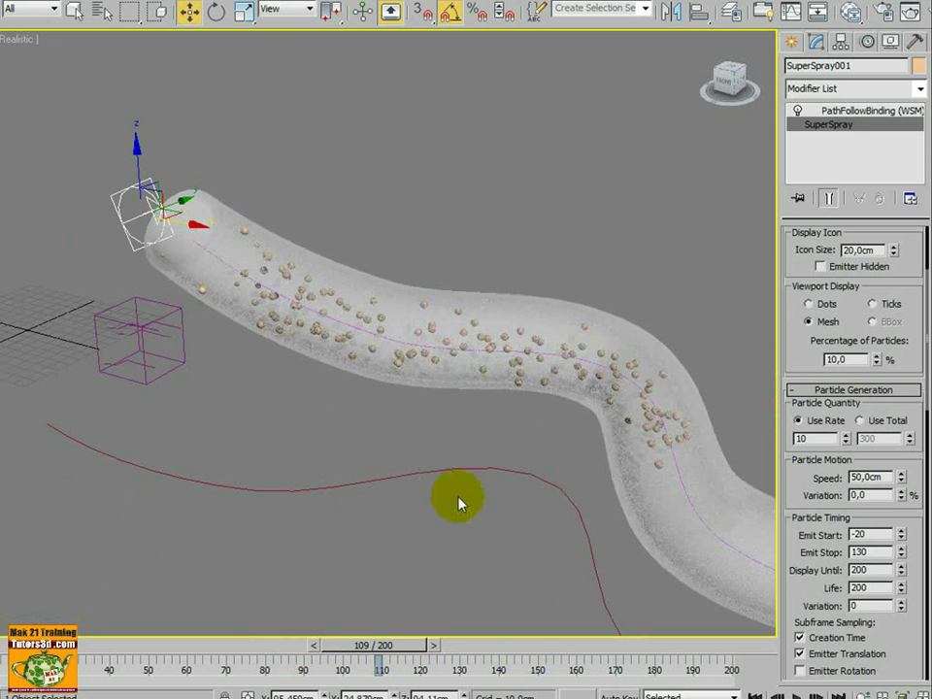
left_click_drag(393, 648, 501, 651)
scroll(607, 608, "down", 2)
middle_click_drag(513, 534, 452, 497)
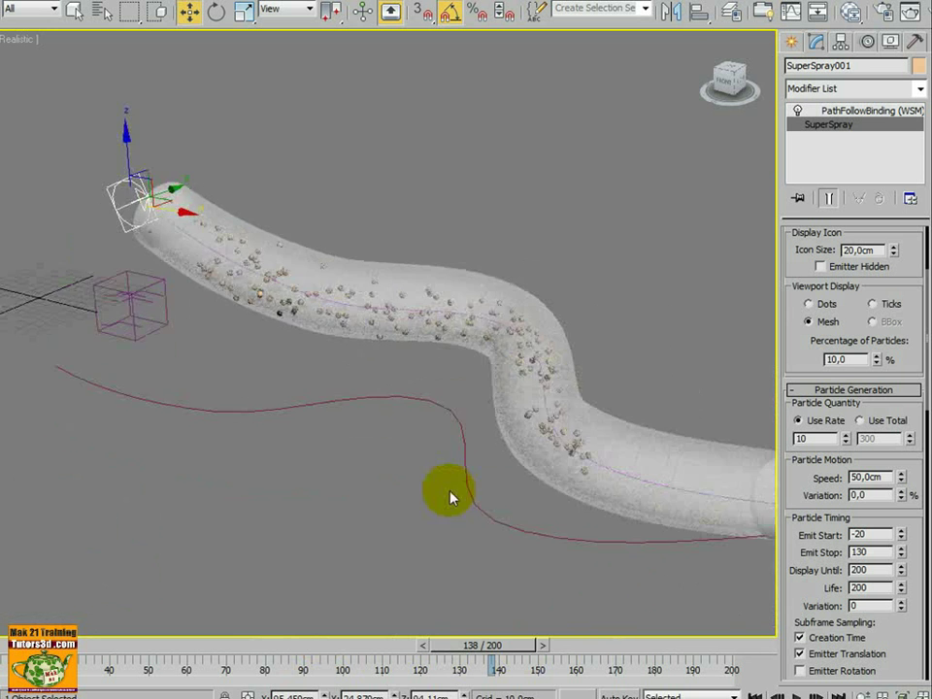
scroll(493, 576, "down", 2)
middle_click_drag(493, 584, 471, 586)
left_click_drag(475, 651, 680, 660)
middle_click_drag(613, 581, 594, 516)
scroll(545, 583, "up", 2)
scroll(544, 583, "up", 2)
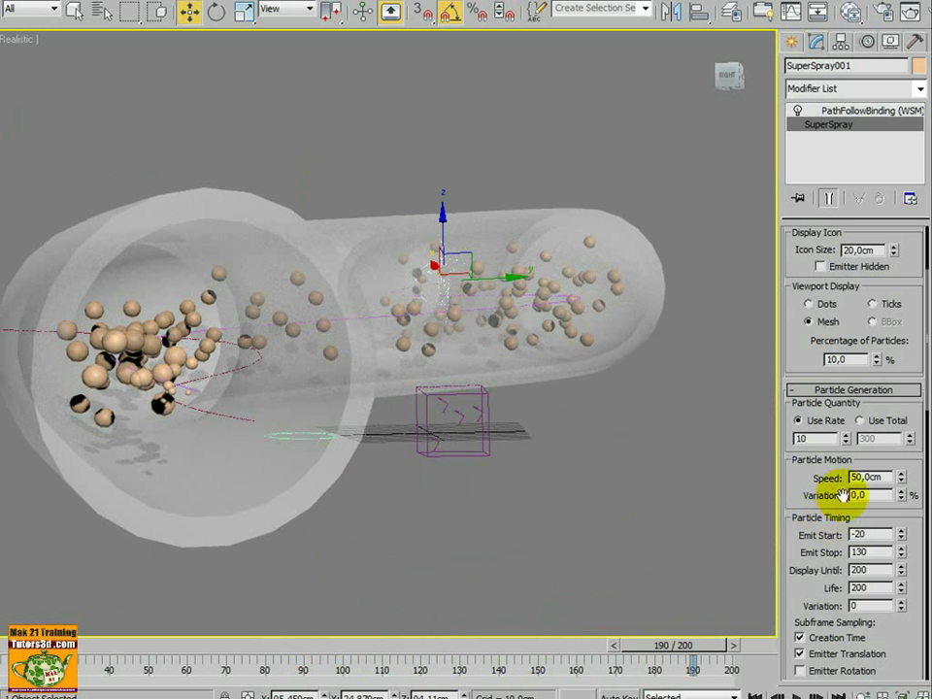
Set the Super Spray's off-axis spread to 42 degrees and off-plane spread to 180 degrees, checking the stream at frame 177.
scroll(807, 357, "up", 4)
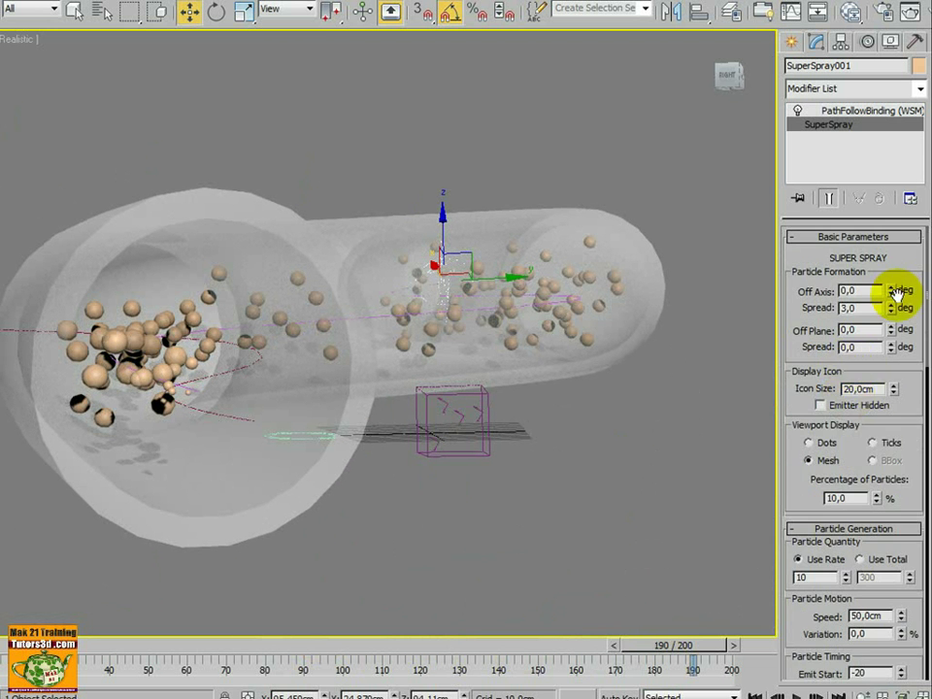
mouse_move(891, 308)
left_mouse_down()
mouse_move(888, 263)
mouse_move(894, 294)
left_mouse_up()
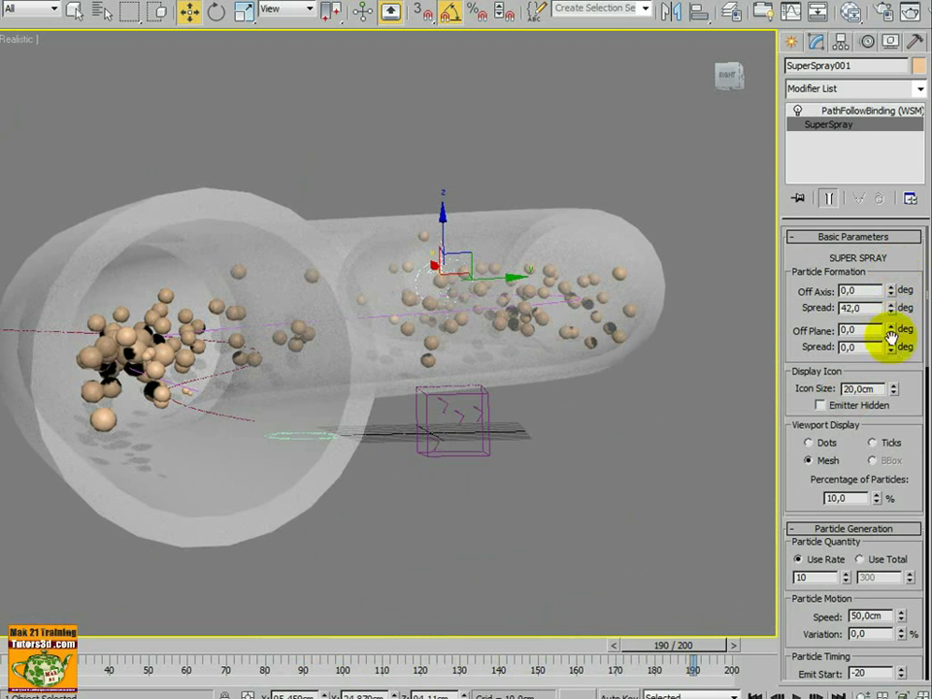
left_click_drag(891, 348, 885, 198)
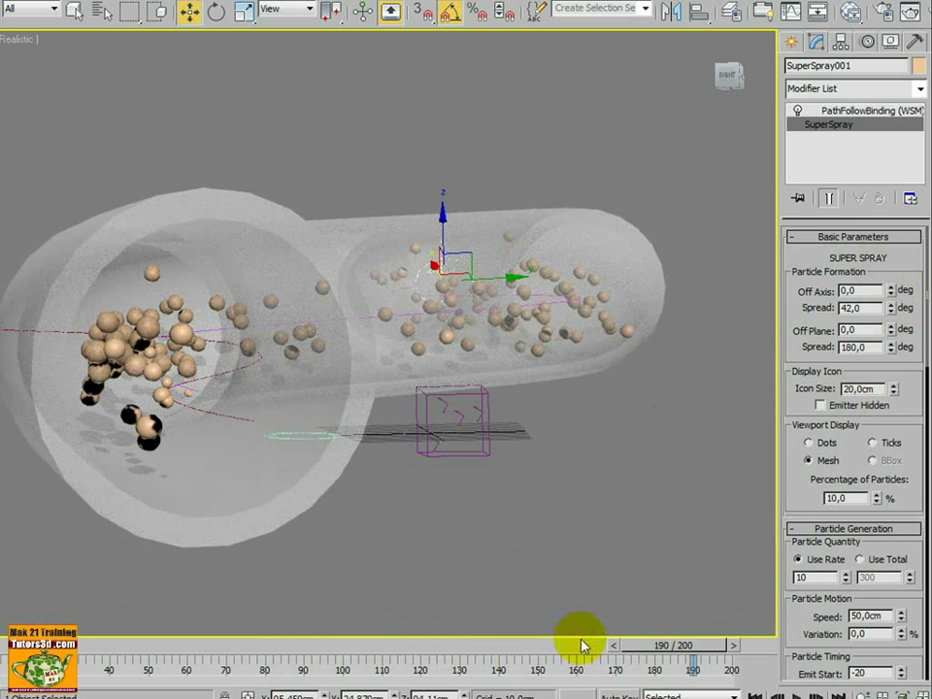
mouse_move(582, 645)
left_mouse_down()
mouse_move(588, 638)
mouse_move(537, 641)
mouse_move(586, 645)
left_mouse_up()
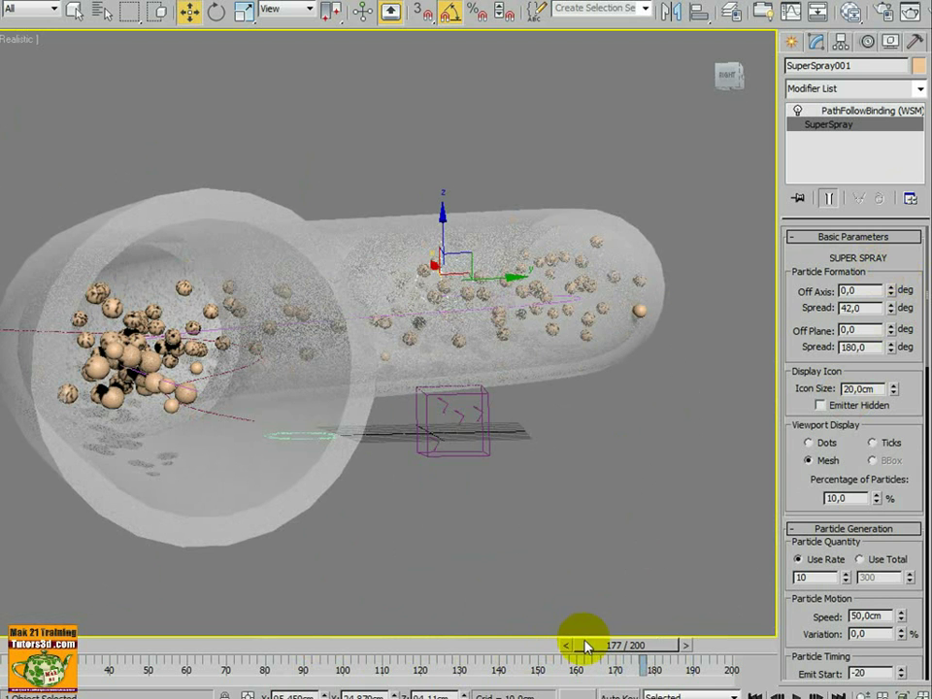
Set the Path Follow space warp's Travel Time to 100 and check the stream at frame 179.
left_click(488, 451)
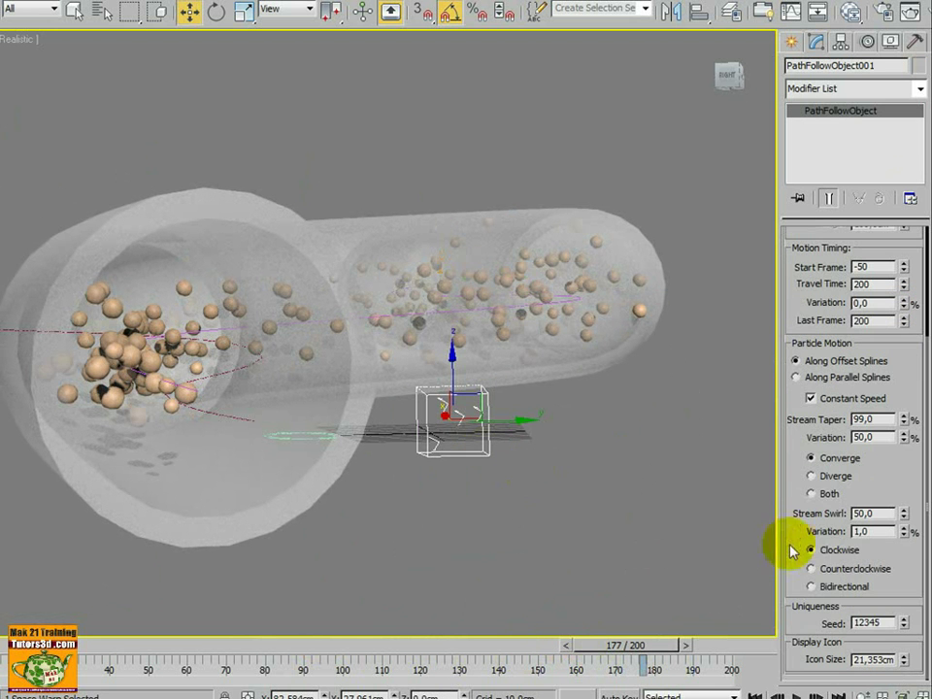
left_click_drag(804, 400, 808, 555)
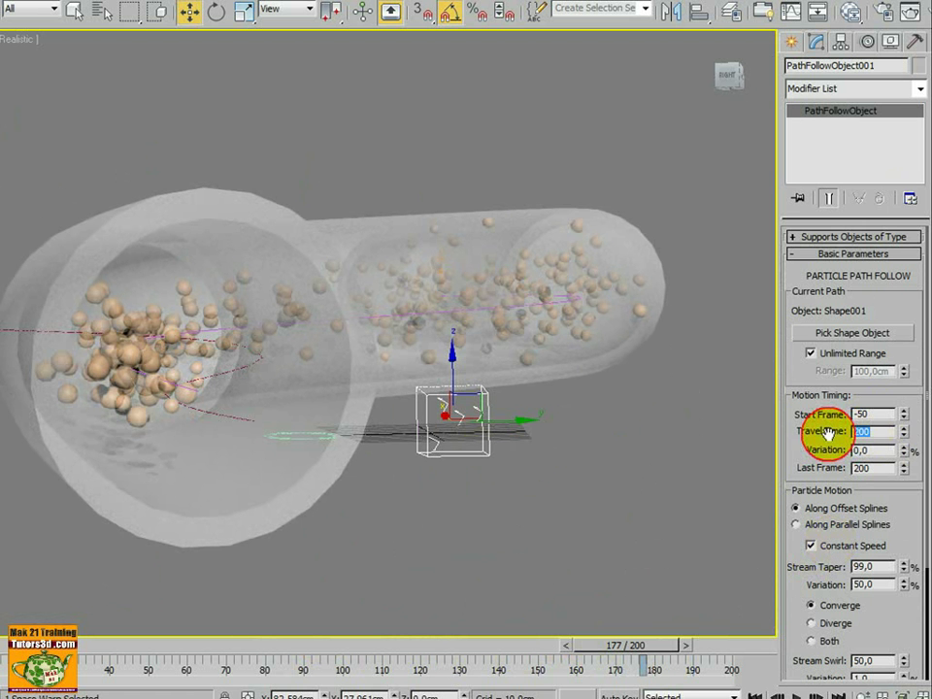
key("Return")
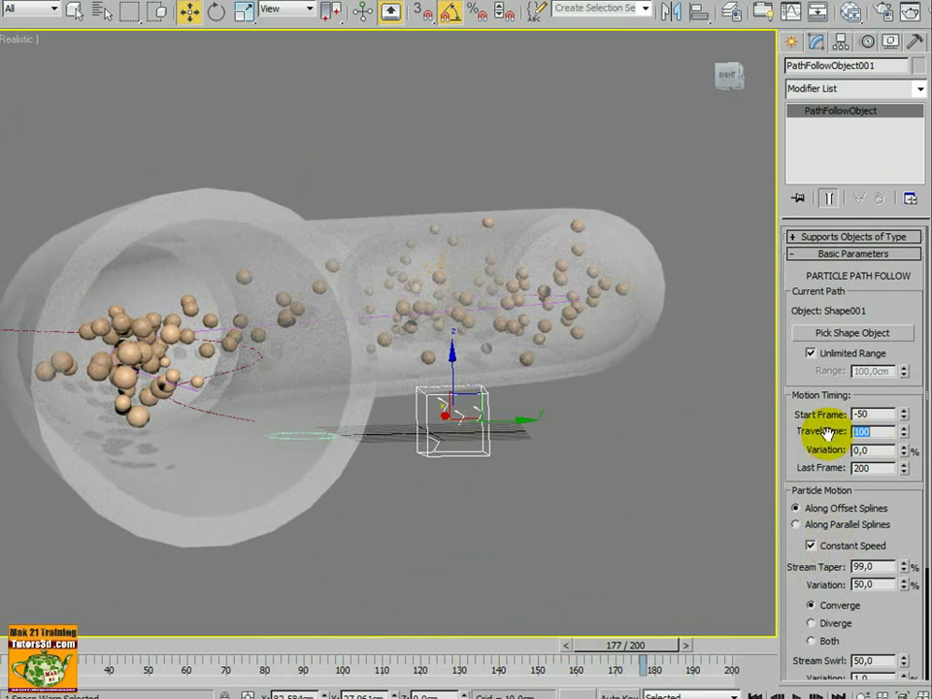
mouse_move(583, 648)
left_mouse_down()
mouse_move(545, 652)
mouse_move(592, 652)
left_mouse_up()
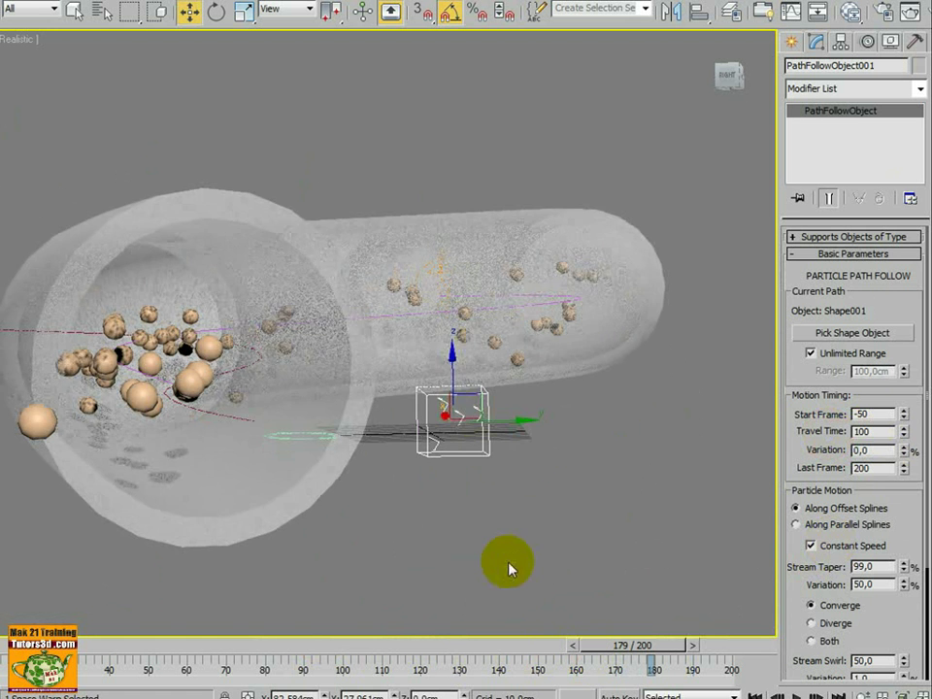
Examine the particles leaving the tube's far end at frames 179, 114 and 107, viewing the whole tube and then its exit.
scroll(506, 557, "down", 3)
scroll(507, 558, "down", 4)
middle_click_drag(446, 510, 437, 450, "alt")
scroll(470, 535, "down", 2)
middle_click_drag(437, 450, 436, 425, "alt")
middle_click_drag(436, 426, 389, 316)
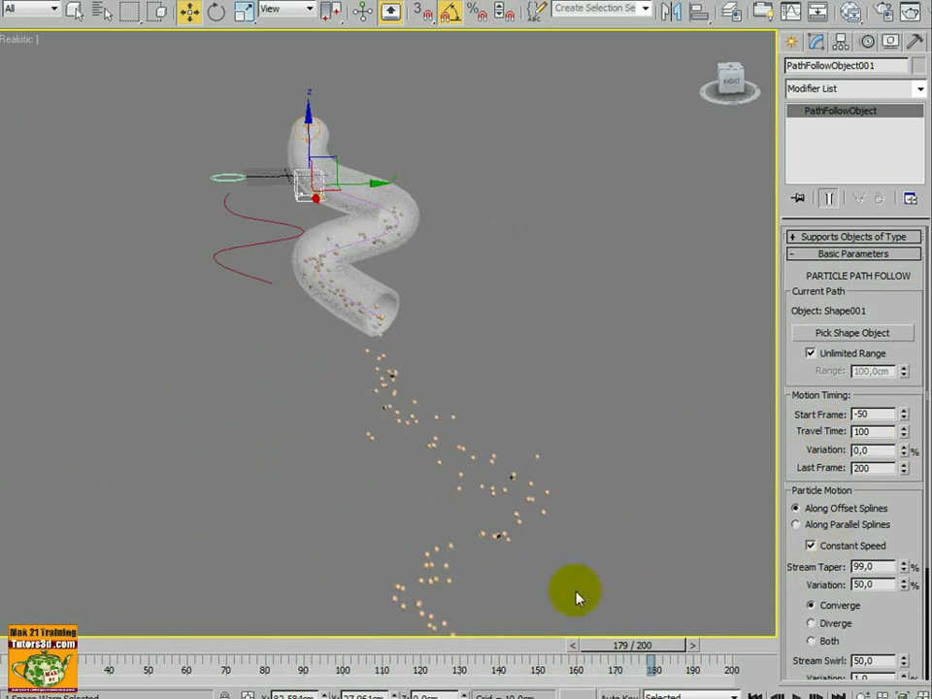
left_click_drag(585, 643, 384, 601)
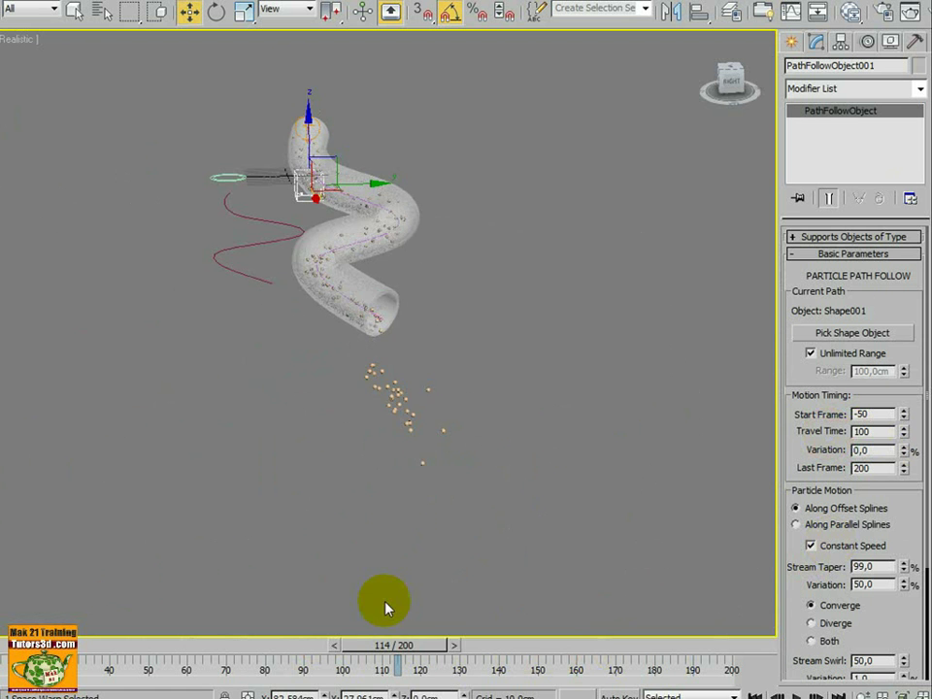
scroll(402, 515, "up", 3)
left_click_drag(439, 643, 412, 647)
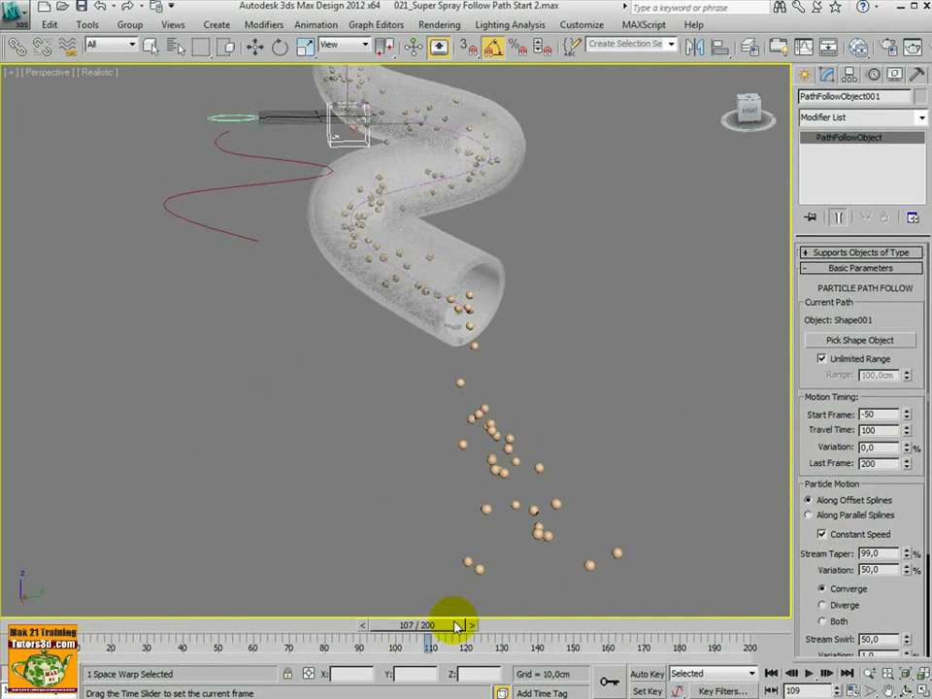
middle_click_drag(495, 501, 303, 516, "alt")
Open the scene 021_Super Spray Follow Path end 2 without saving the changes to the current scene.
left_click(18, 22)
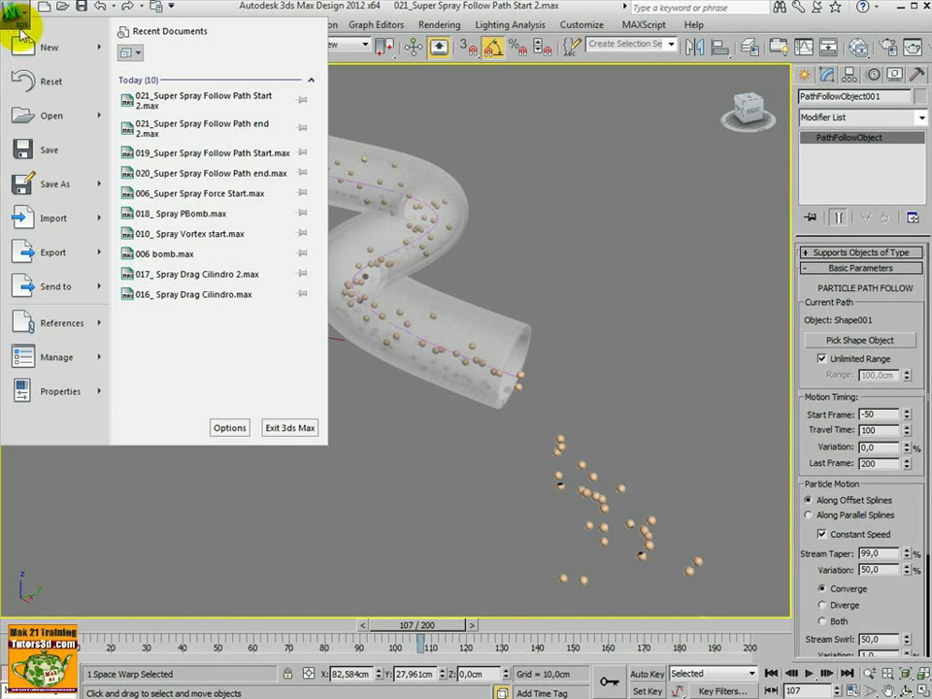
left_click(59, 116)
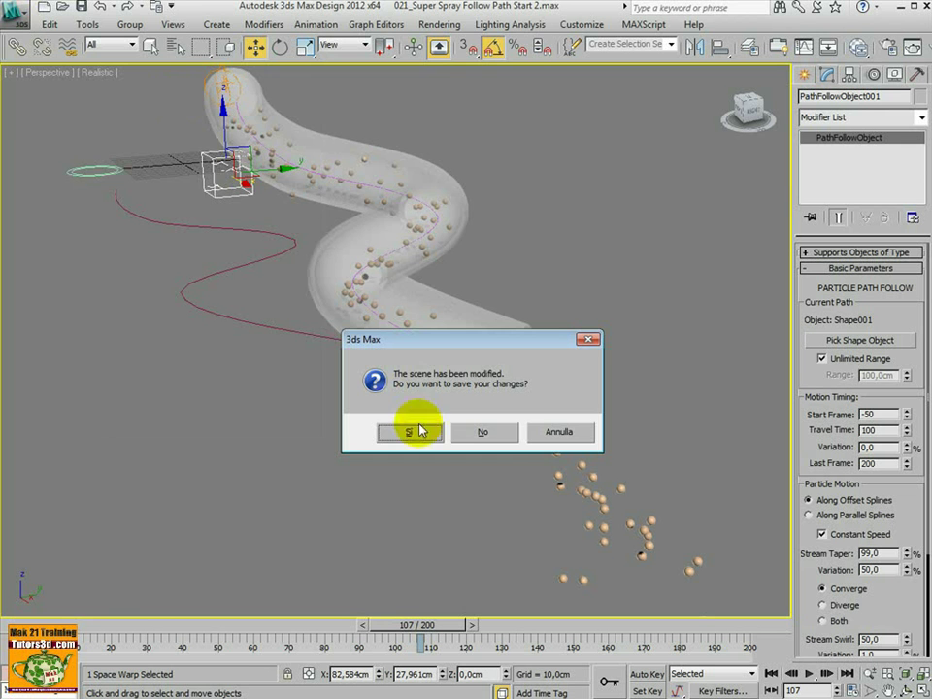
left_click(493, 432)
left_click(146, 405)
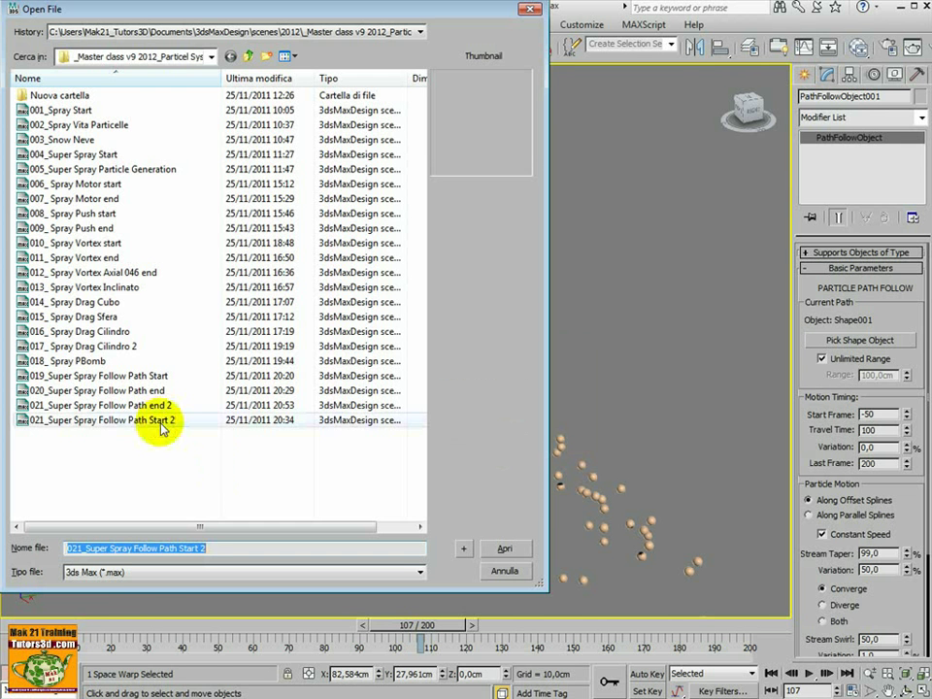
left_click(520, 551)
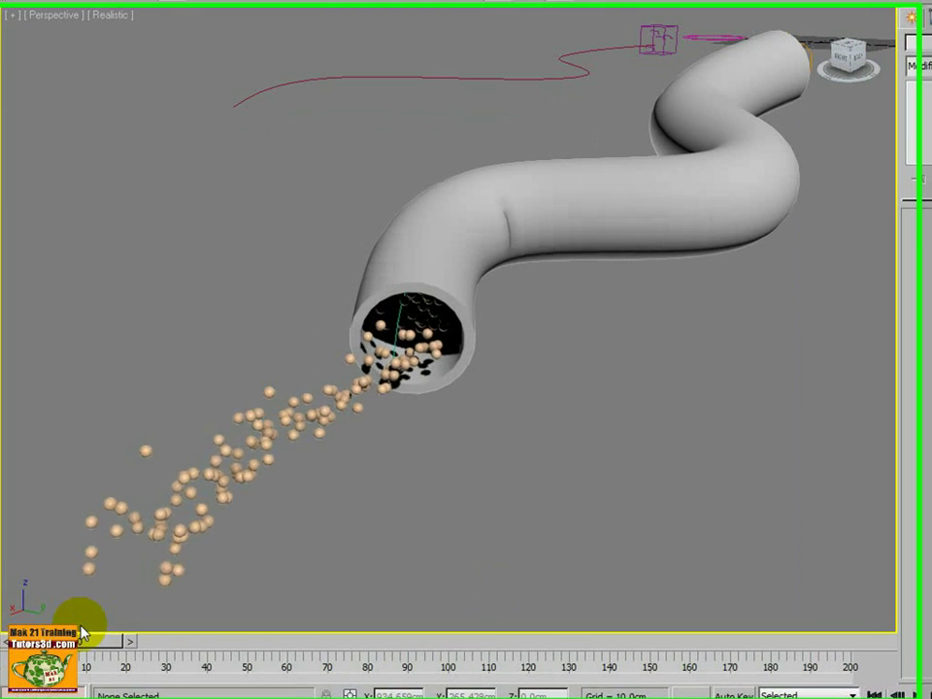
Scrub the finished scene's animation to frame 117, following the particle stream through the tube.
left_click_drag(70, 624, 184, 666)
left_click_drag(213, 672, 534, 695)
mouse_move(594, 567)
middle_mouse_down()
mouse_move(586, 574)
mouse_move(601, 581)
middle_mouse_up()
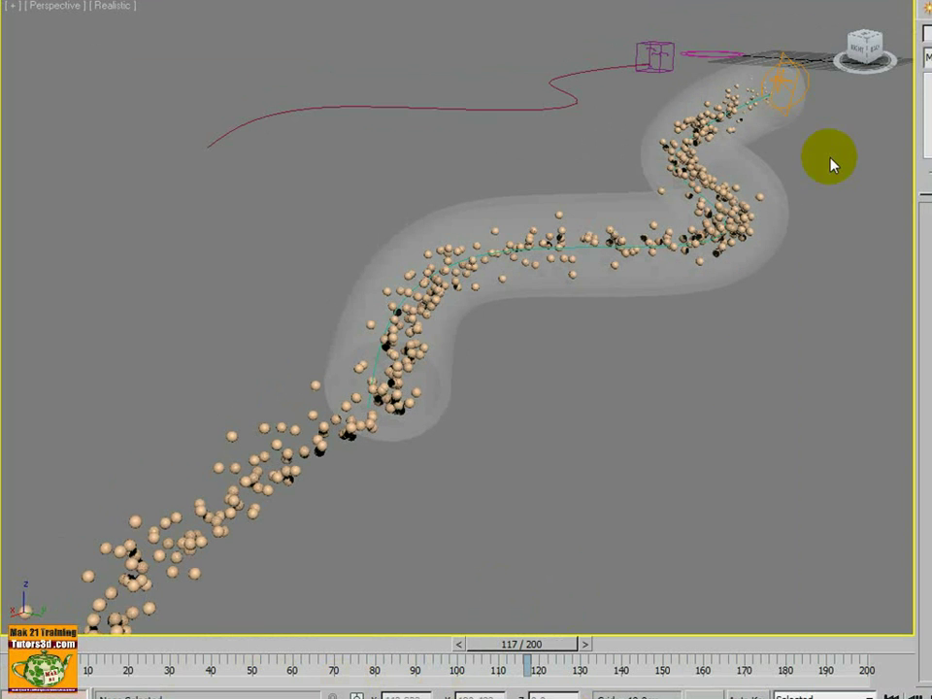
Select the Super Spray emitter and review its particle formation, quantity, motion and timing parameters.
left_click(782, 86)
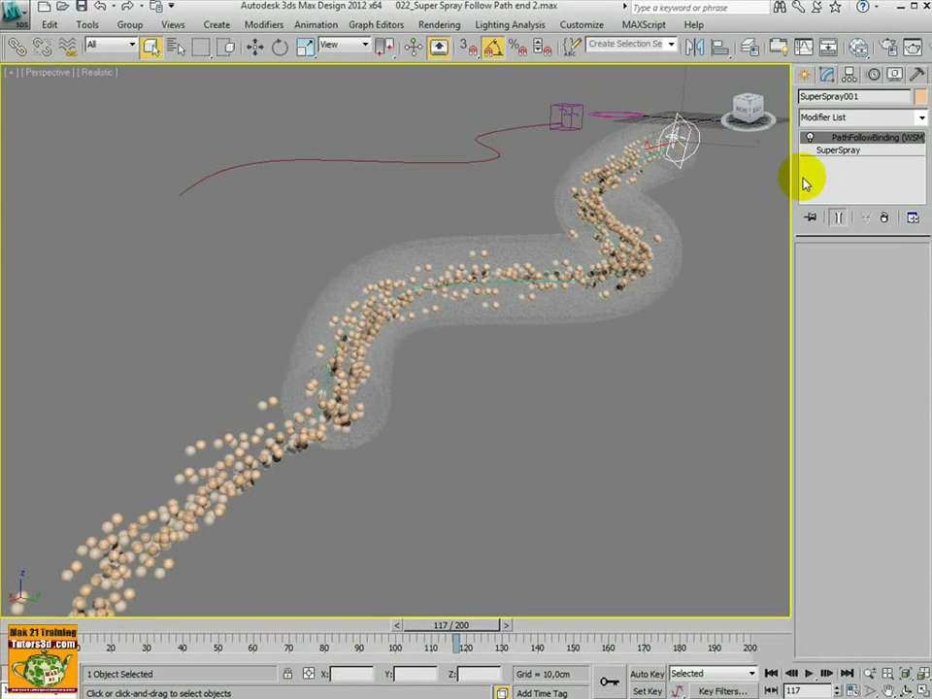
left_click(837, 150)
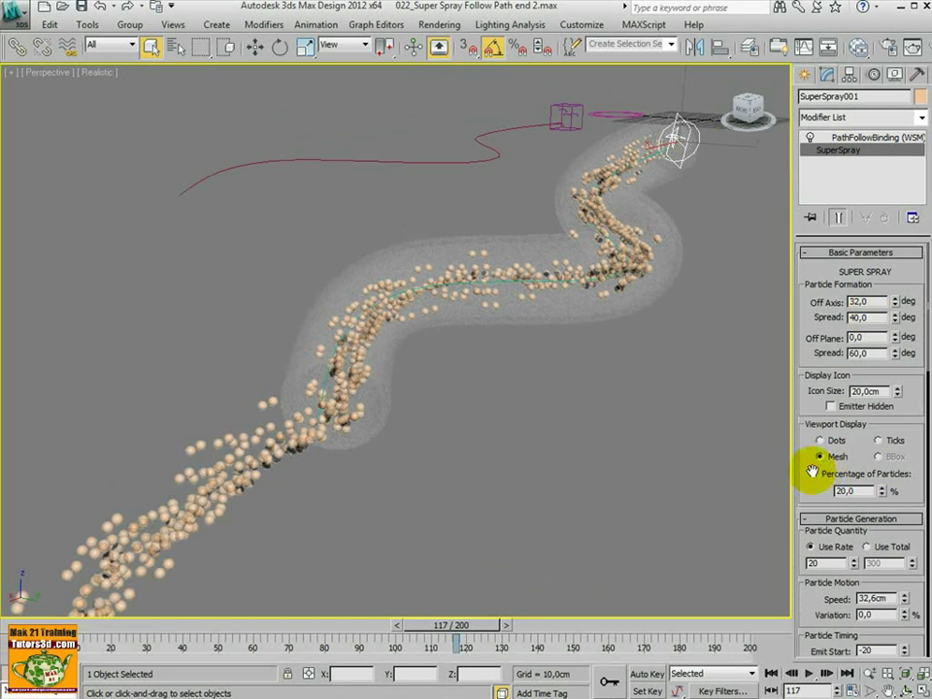
scroll(812, 472, "down", 5)
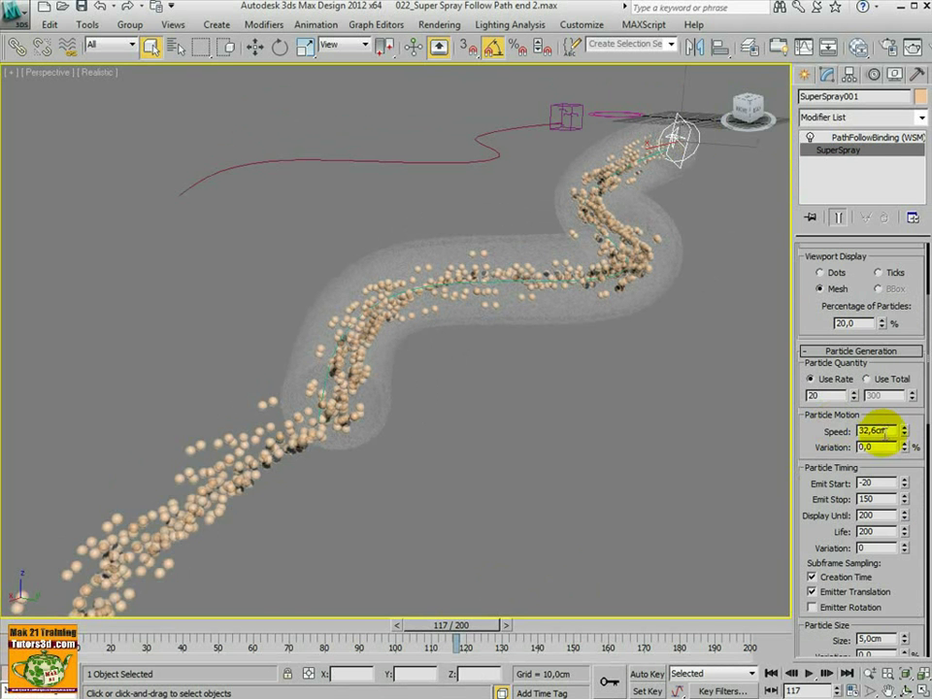
left_click_drag(809, 326, 802, 498)
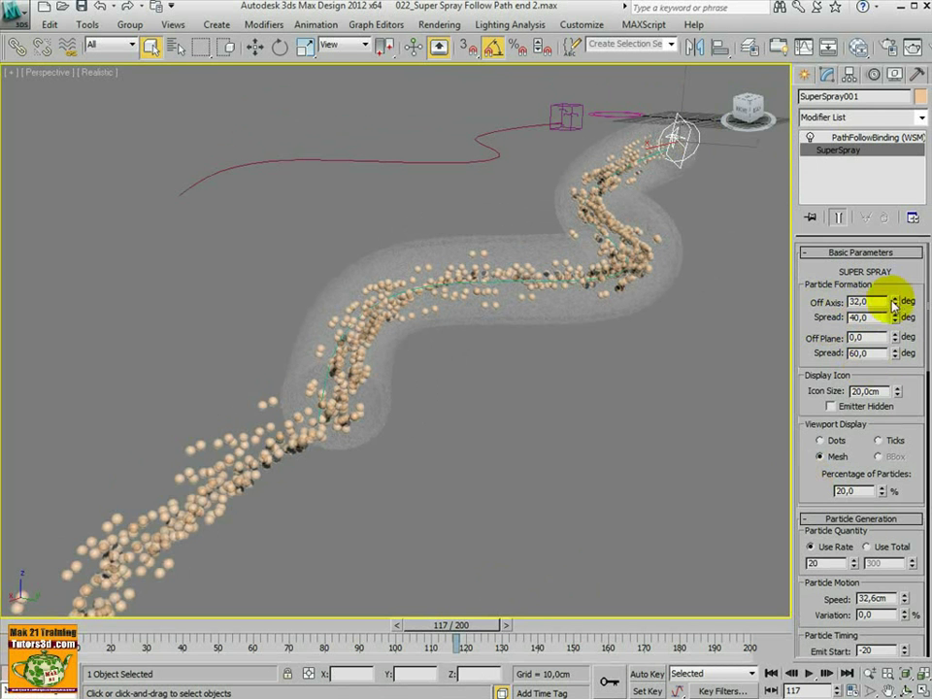
Try an Off Axis angle of 58 degrees on the Super Spray and undo the change.
left_click_drag(894, 301, 892, 292)
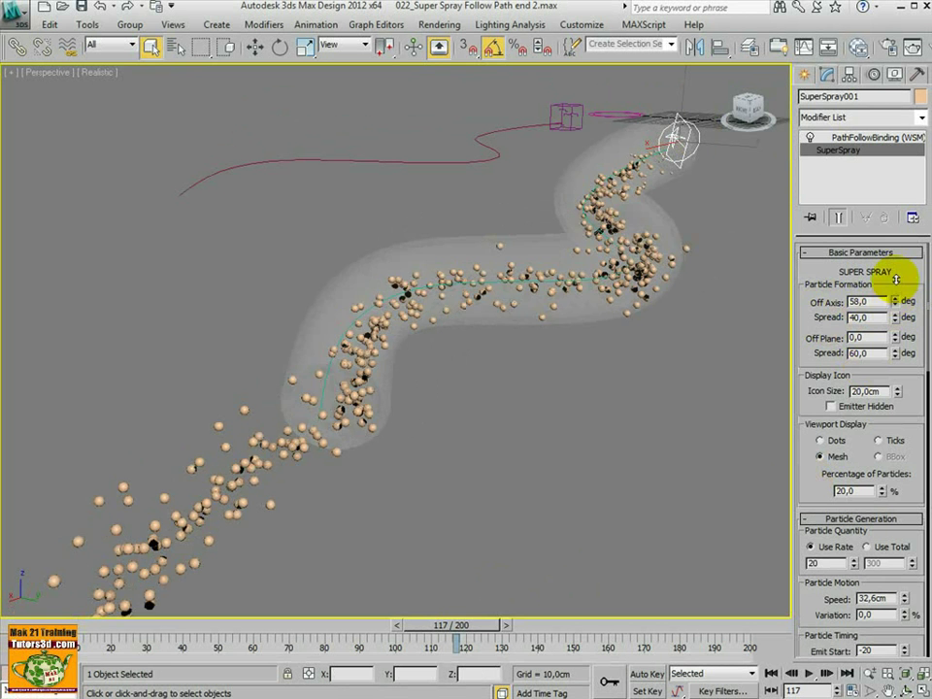
left_click(101, 7)
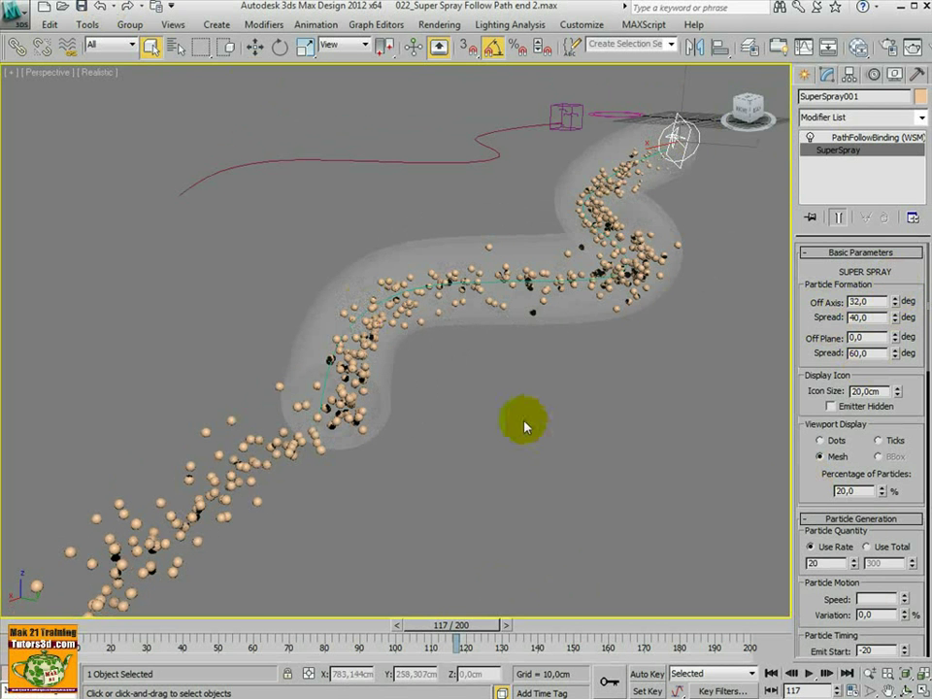
middle_click_drag(542, 435, 550, 429)
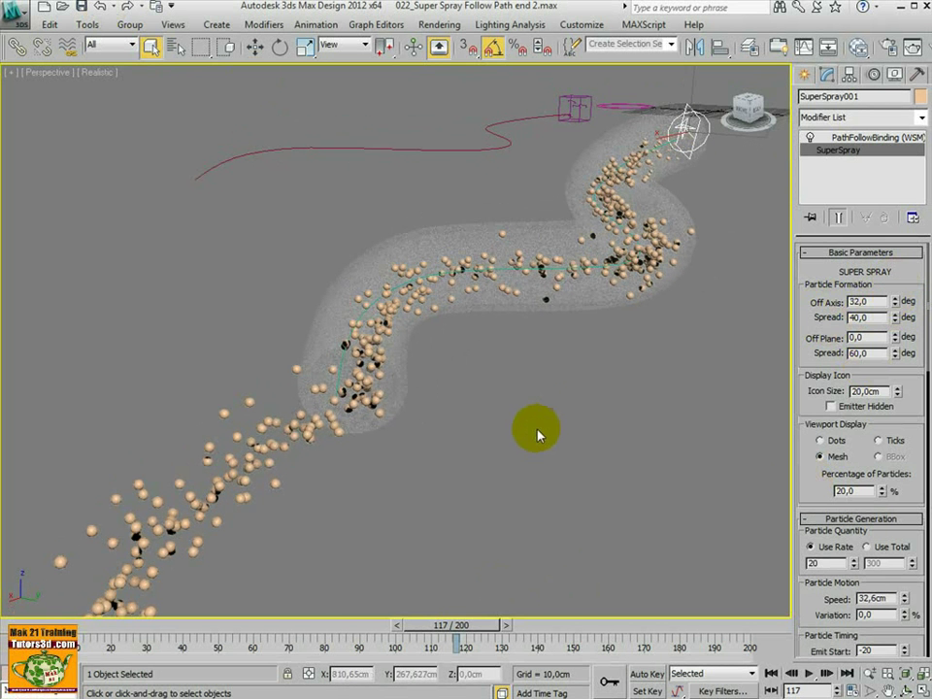
Select the Path Follow space warp and review its motion timing, particle motion, taper and swirl parameters.
left_click(684, 128)
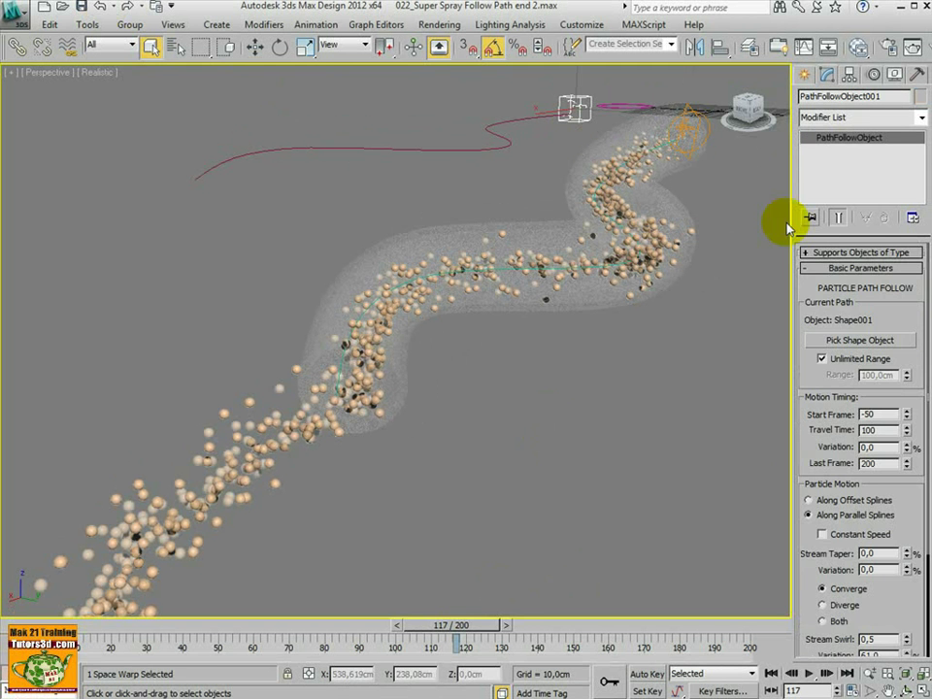
left_click_drag(826, 385, 827, 307)
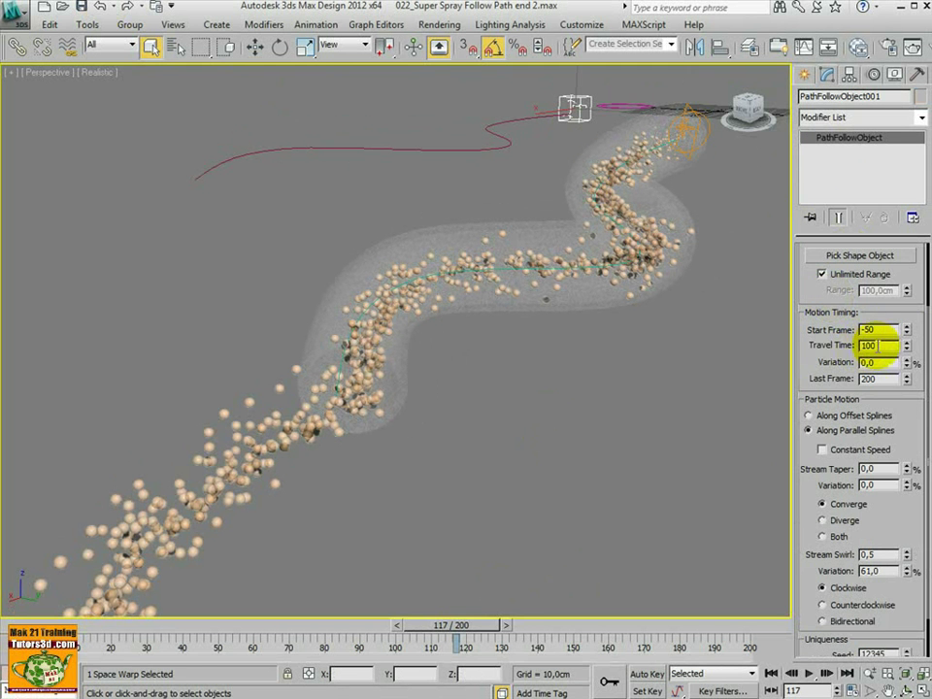
left_click(870, 378)
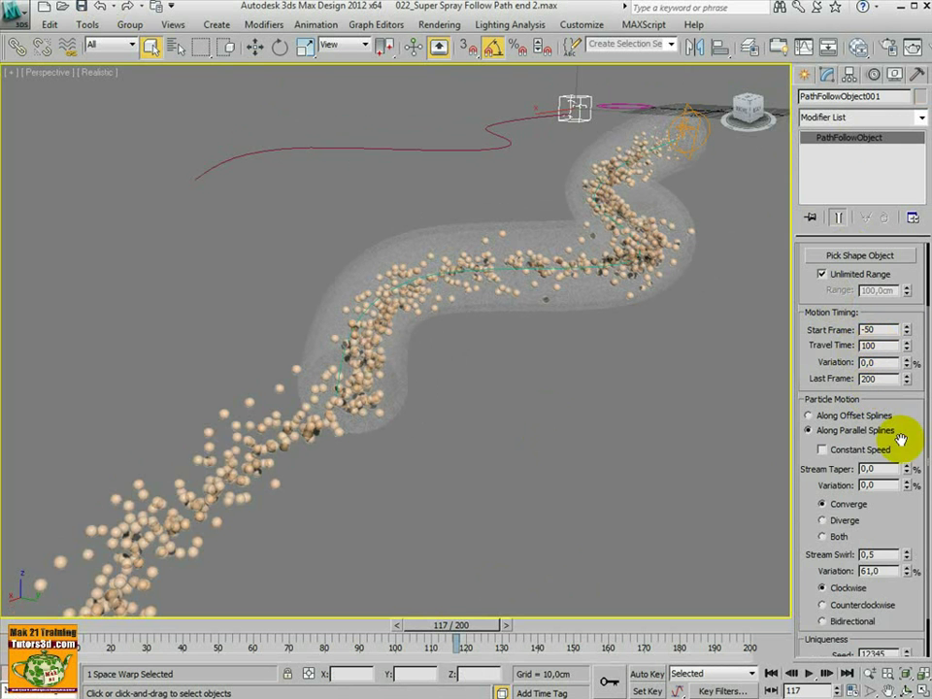
left_click_drag(903, 440, 912, 357)
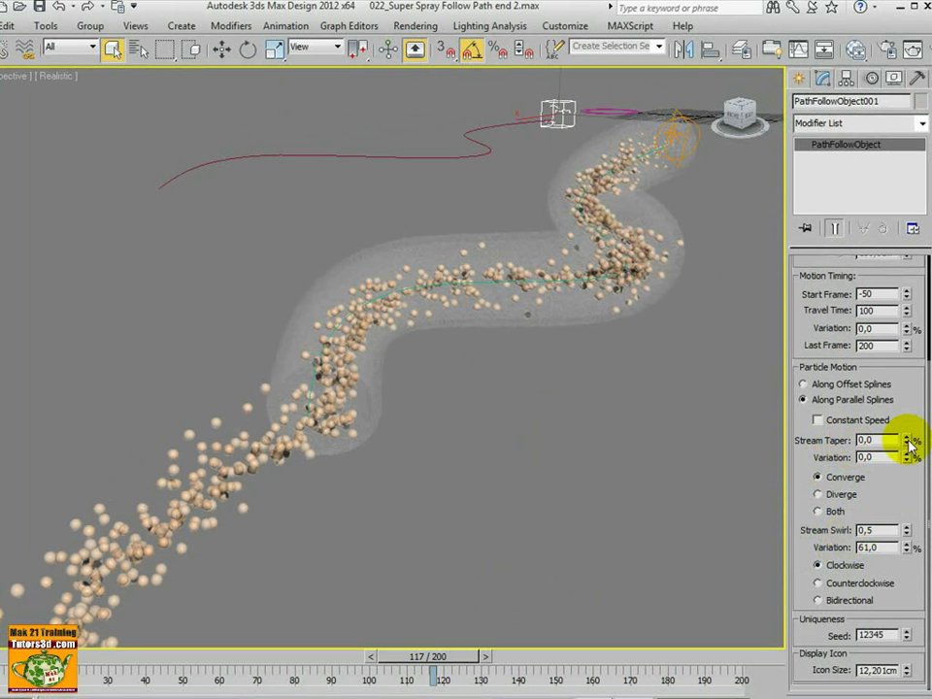
Try a converging Stream Taper of 99% on the Path Follow space warp and reset it to 0.
left_click_drag(908, 442, 901, 370)
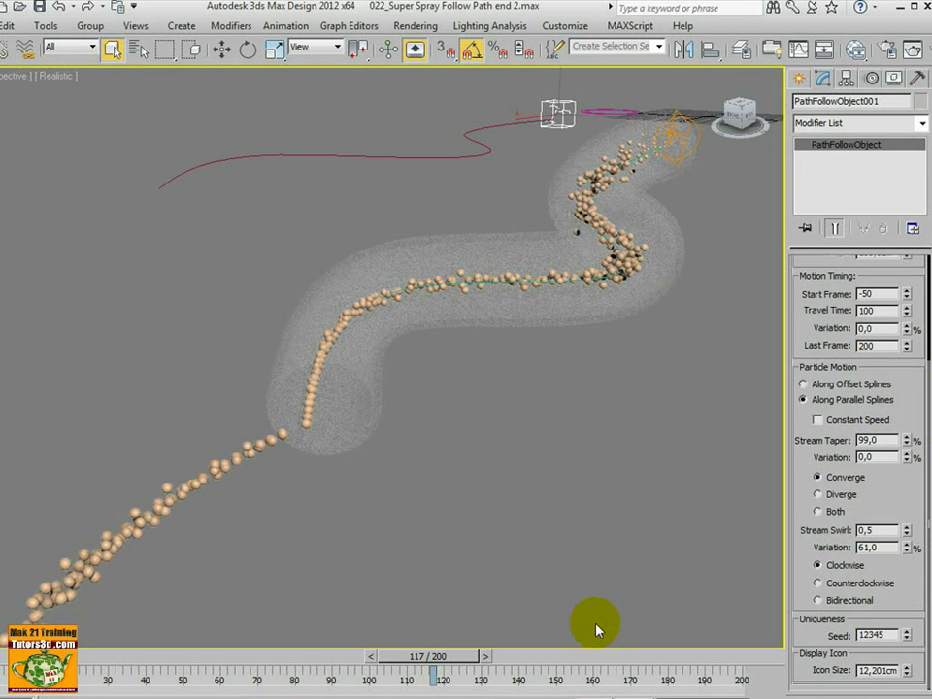
mouse_move(427, 658)
left_mouse_down()
mouse_move(326, 658)
mouse_move(433, 658)
left_mouse_up()
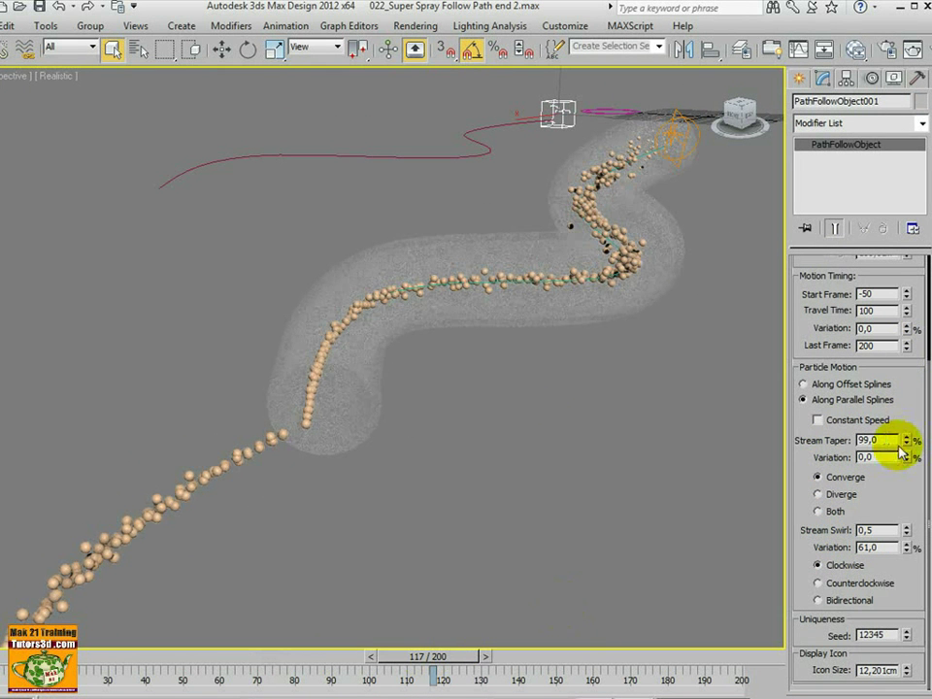
left_click_drag(882, 440, 797, 441)
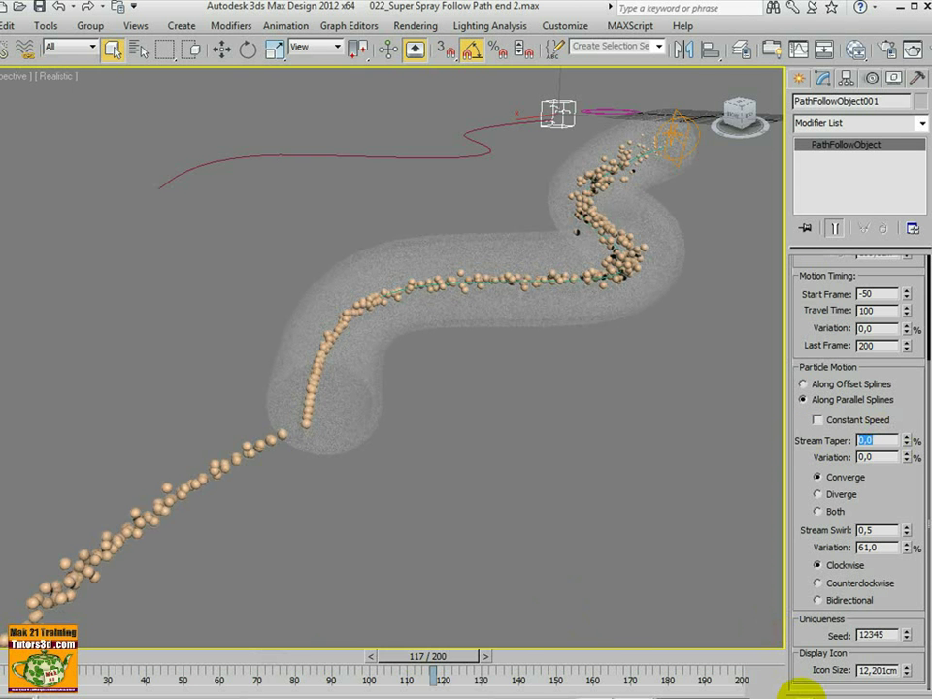
Play the animation, stop it at frame 94 and examine the particle stream along the whole tube.
left_click(806, 688)
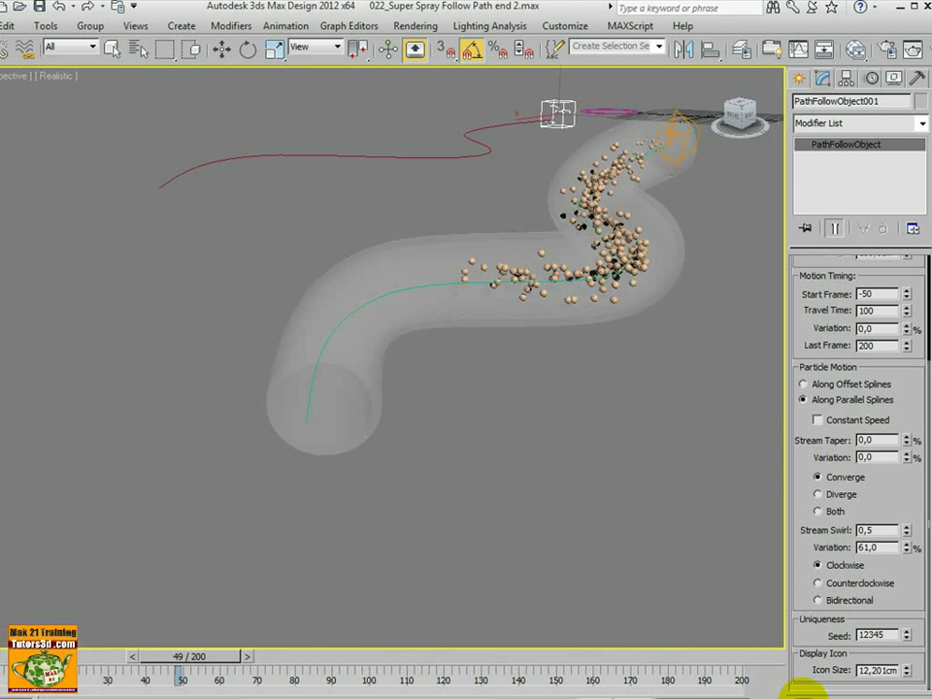
right_click(748, 633)
middle_click_drag(639, 511, 634, 530)
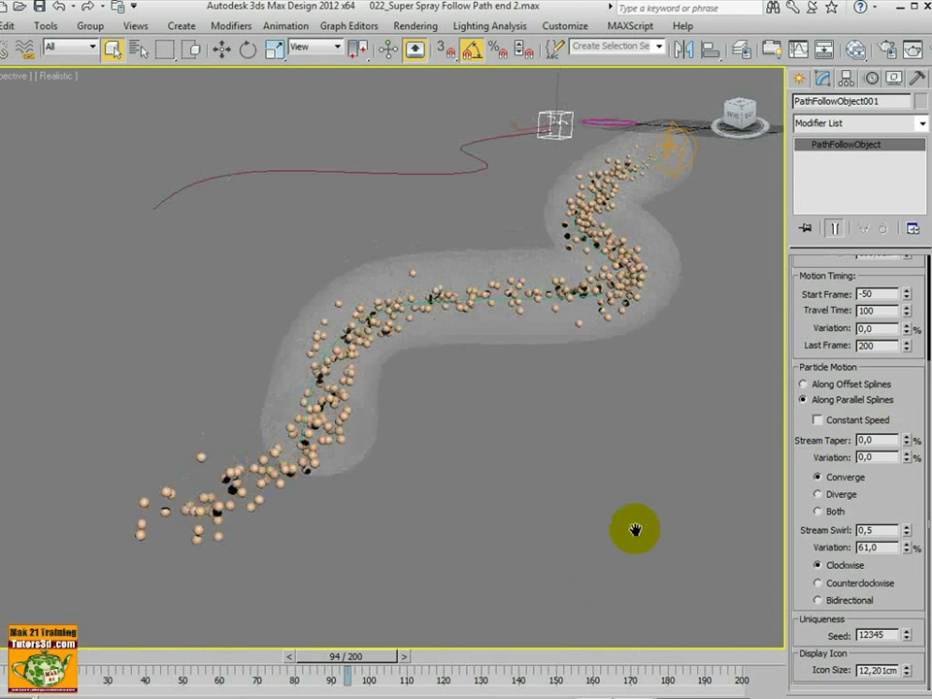
scroll(626, 539, "up", 5)
scroll(631, 534, "down", 5)
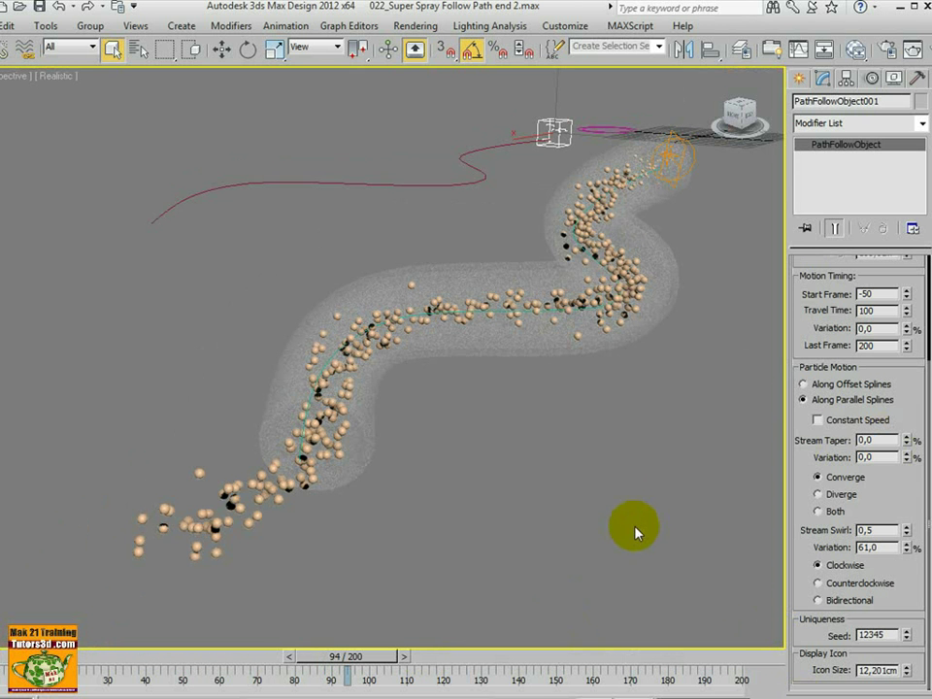